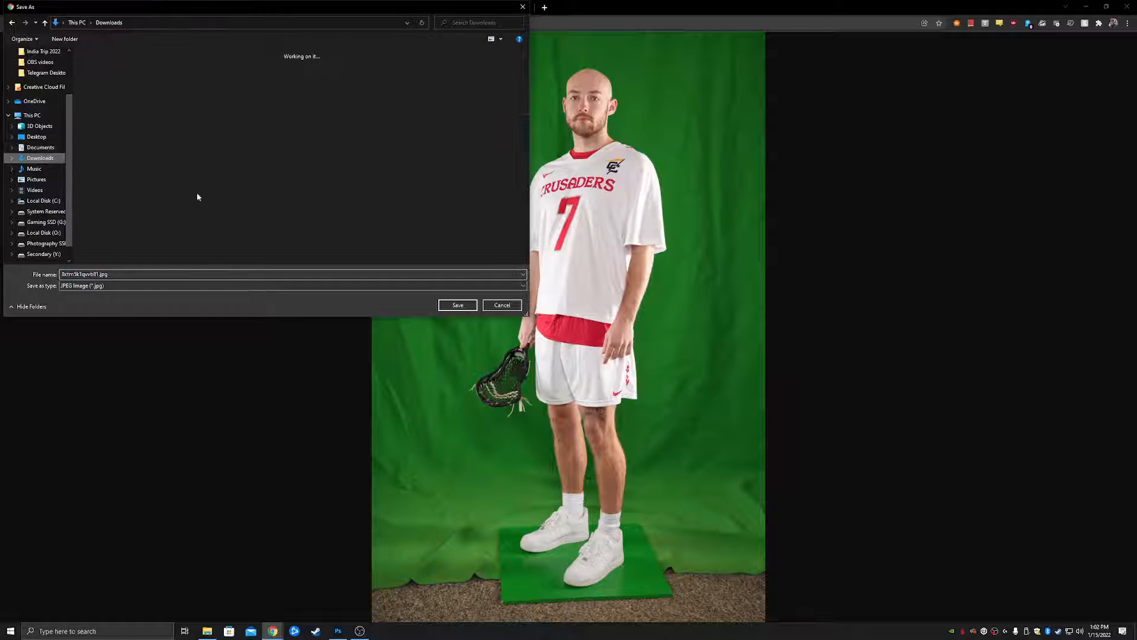
- Save the lacrosse player photo as a JPEG in Downloads and show the downloaded file in its folder
left_click(459, 304)
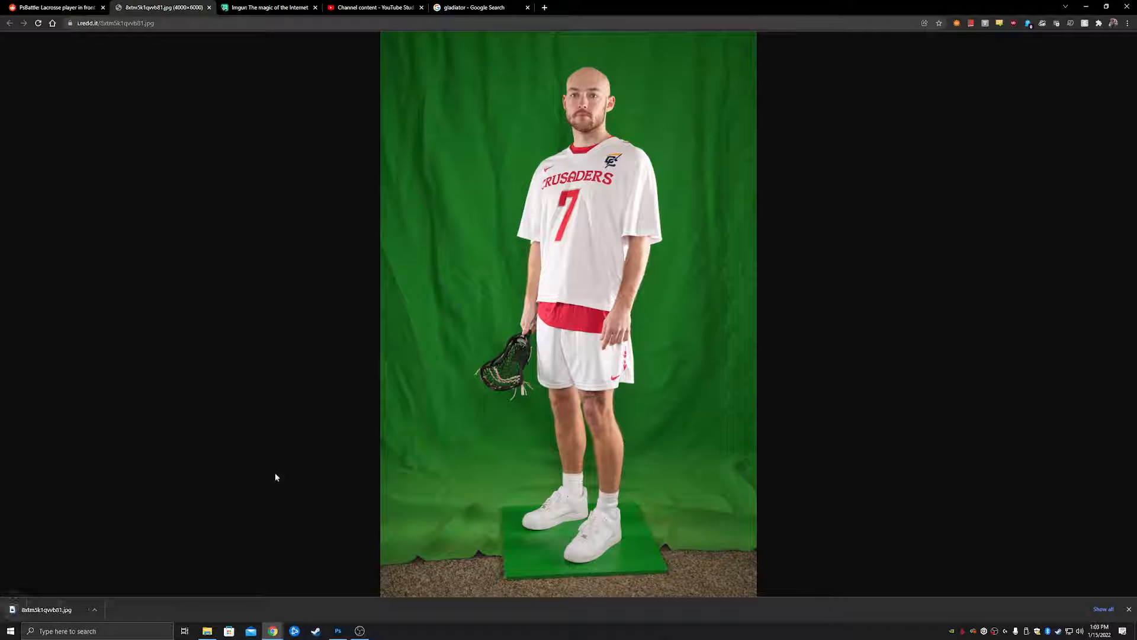
left_click(95, 609)
left_click(140, 582)
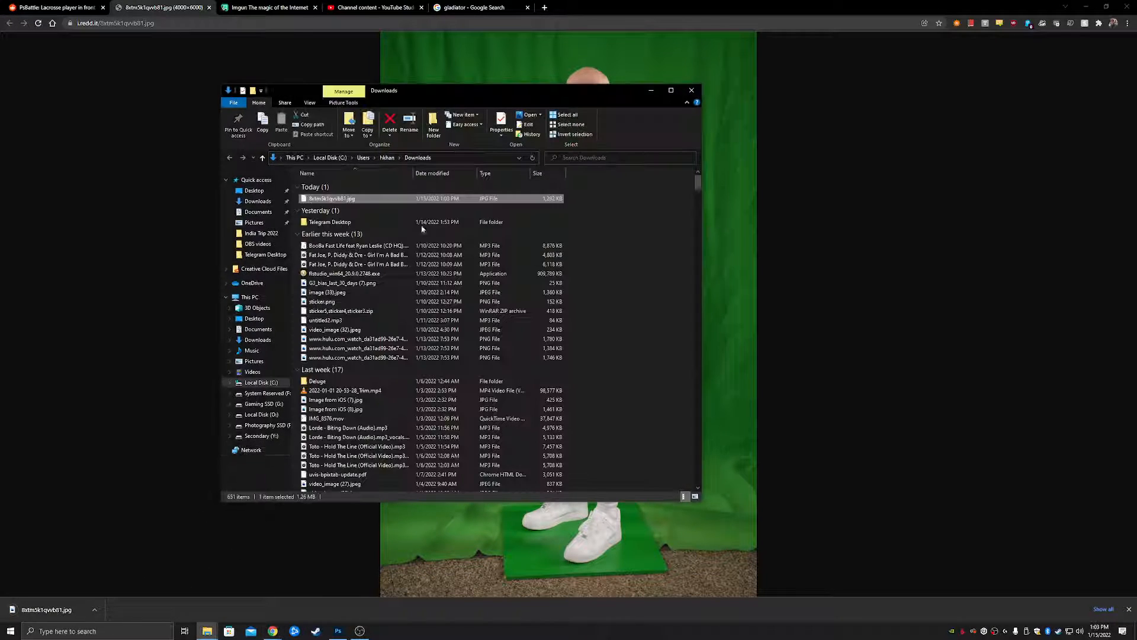
- Open the downloaded lacrosse player photo in Photoshop and close the other open document, Untitled-1
left_click_drag(483, 103, 556, 0)
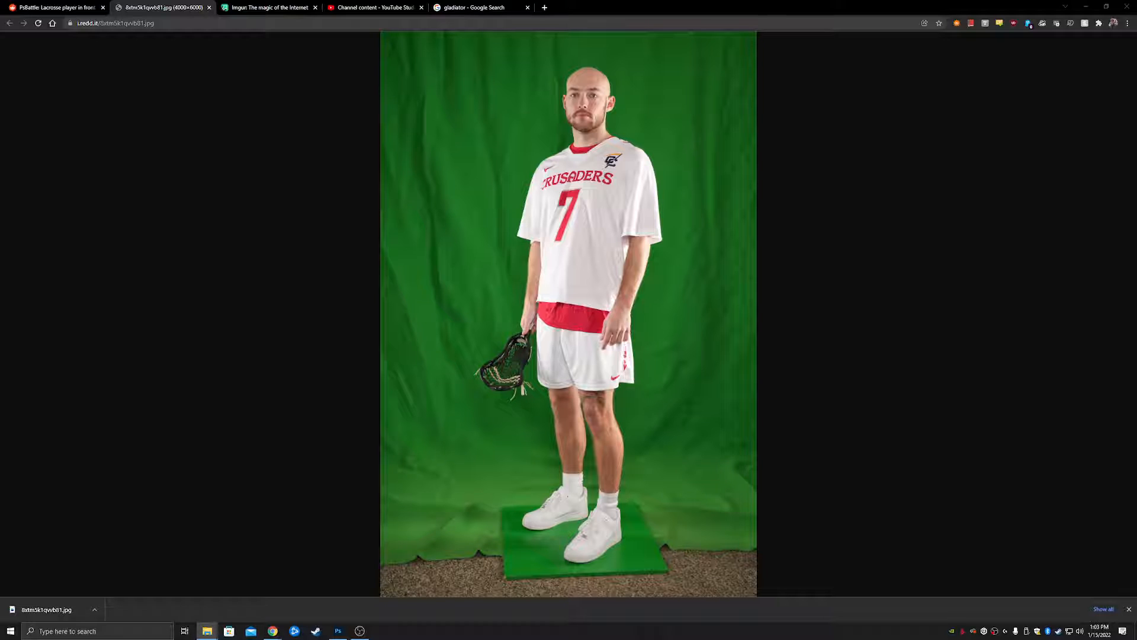
key("alt+Tab")
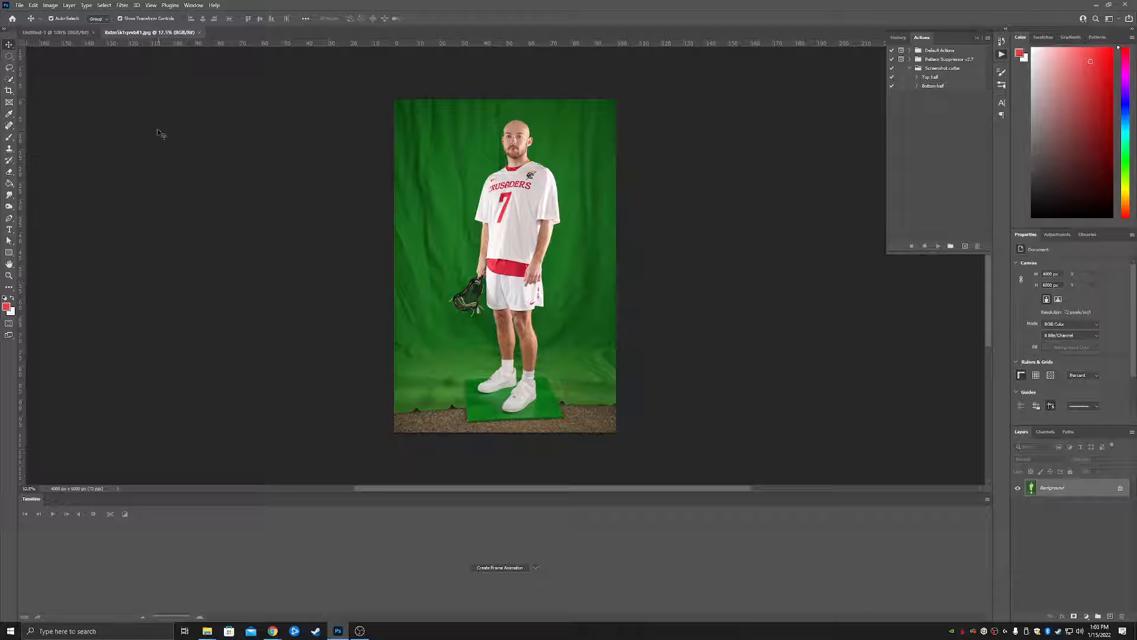
left_click(94, 32)
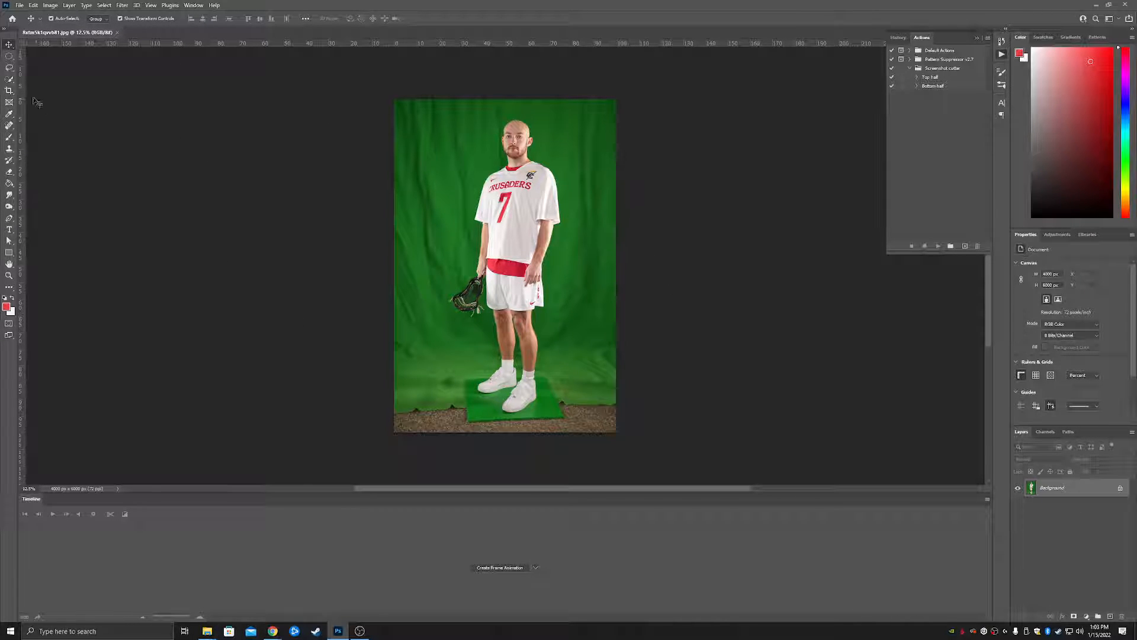
- Select the whole lacrosse player, including his stick, against the green backdrop using the Quick Selection tool
left_click(9, 79)
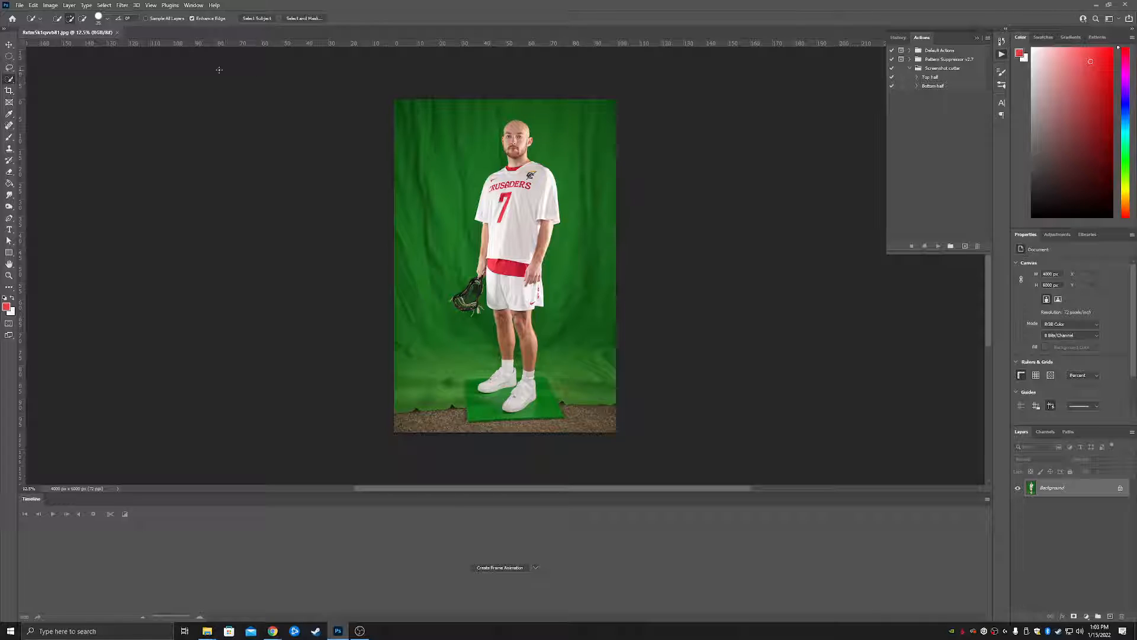
left_click(10, 81)
left_click(10, 80)
- Examine the selection outline around the player from the head down past the lacrosse stick to the shoes
key("z")
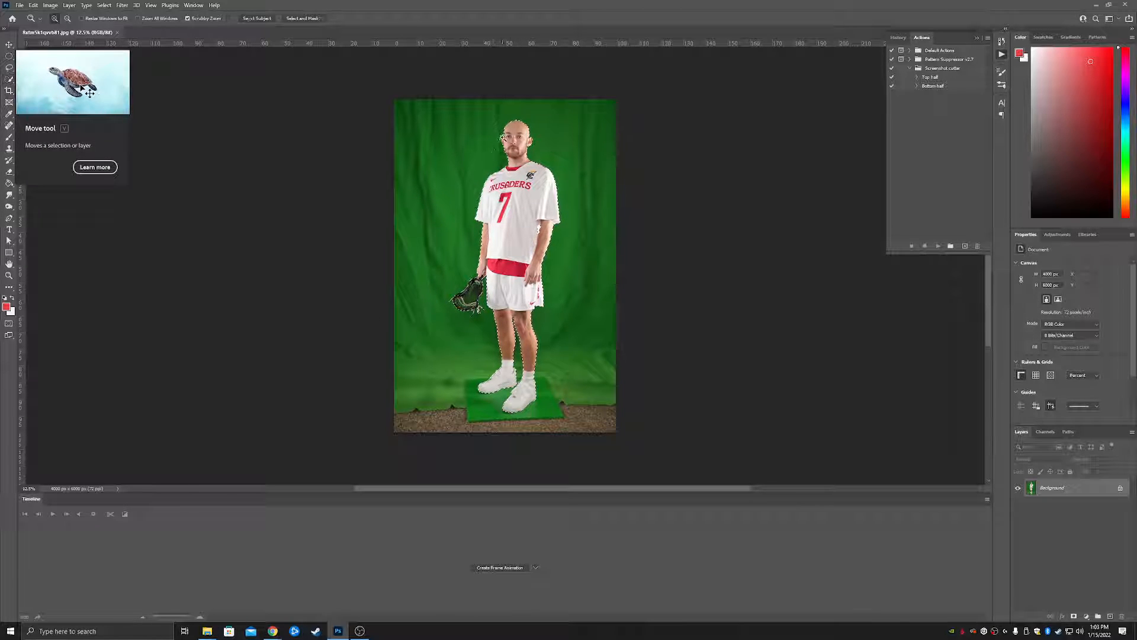
left_click_drag(509, 133, 610, 79)
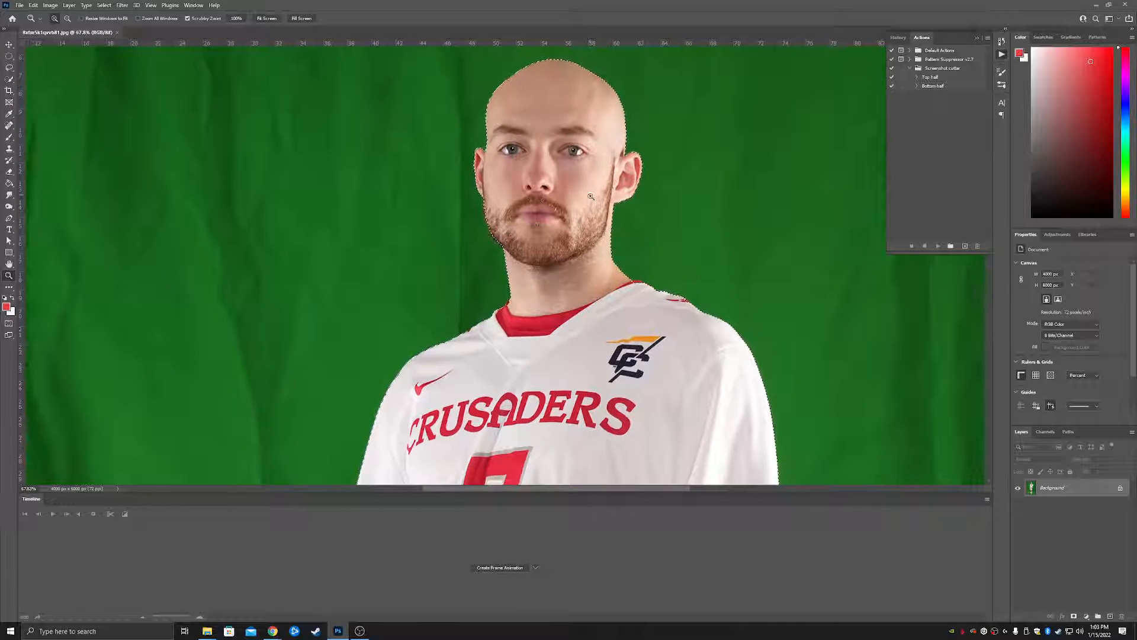
scroll(599, 259, "down", 1)
scroll(599, 259, "down", 8)
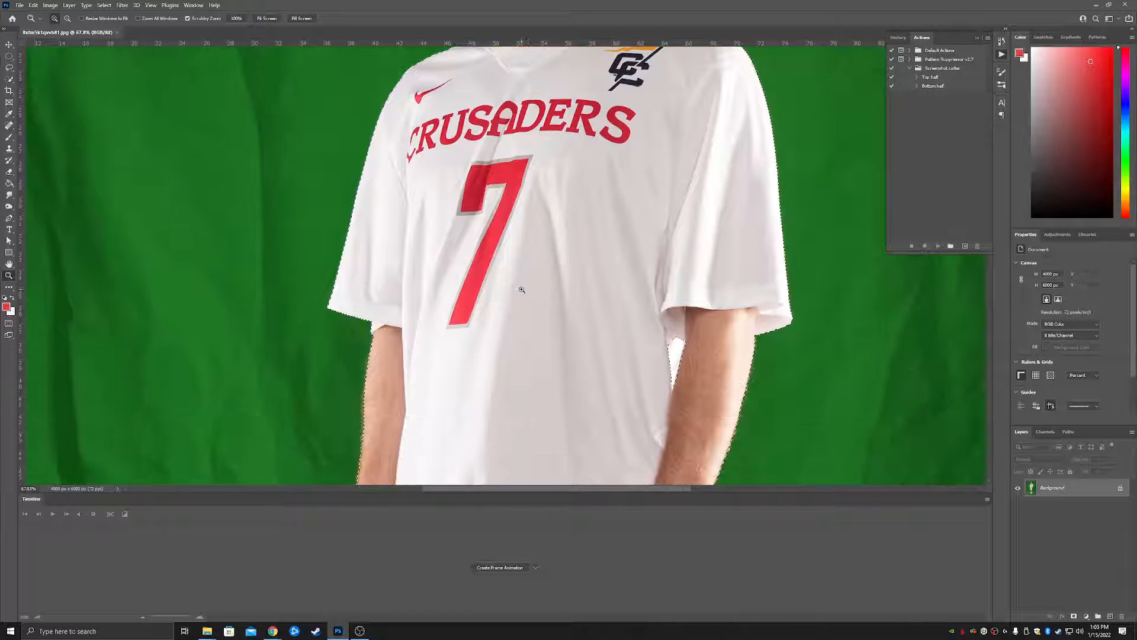
scroll(449, 316, "down", 8)
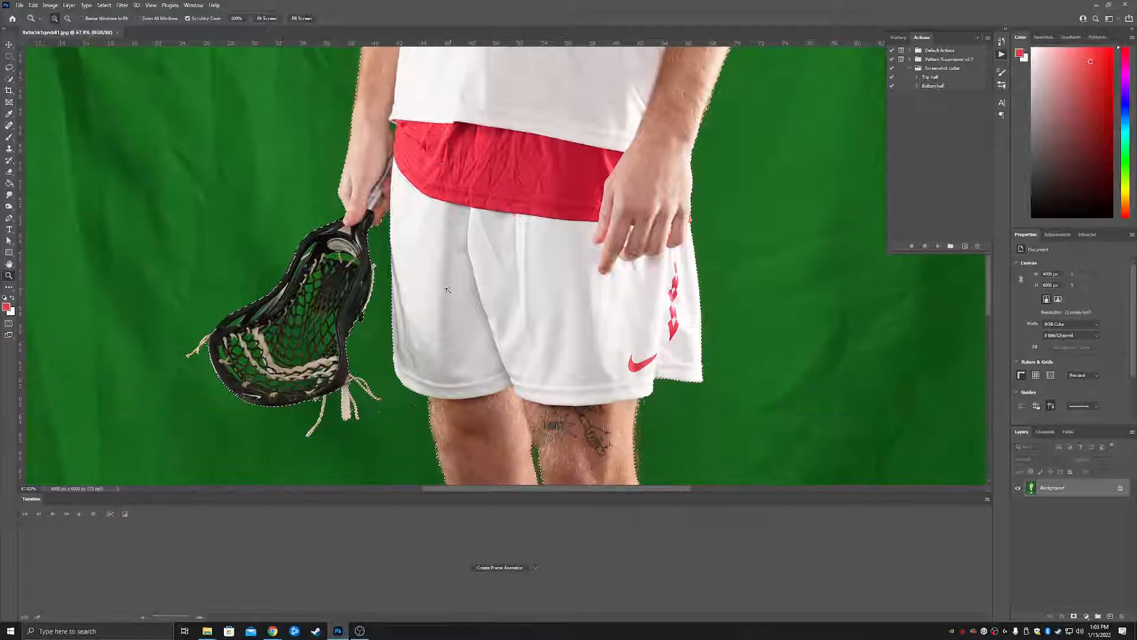
scroll(448, 280, "down", 2)
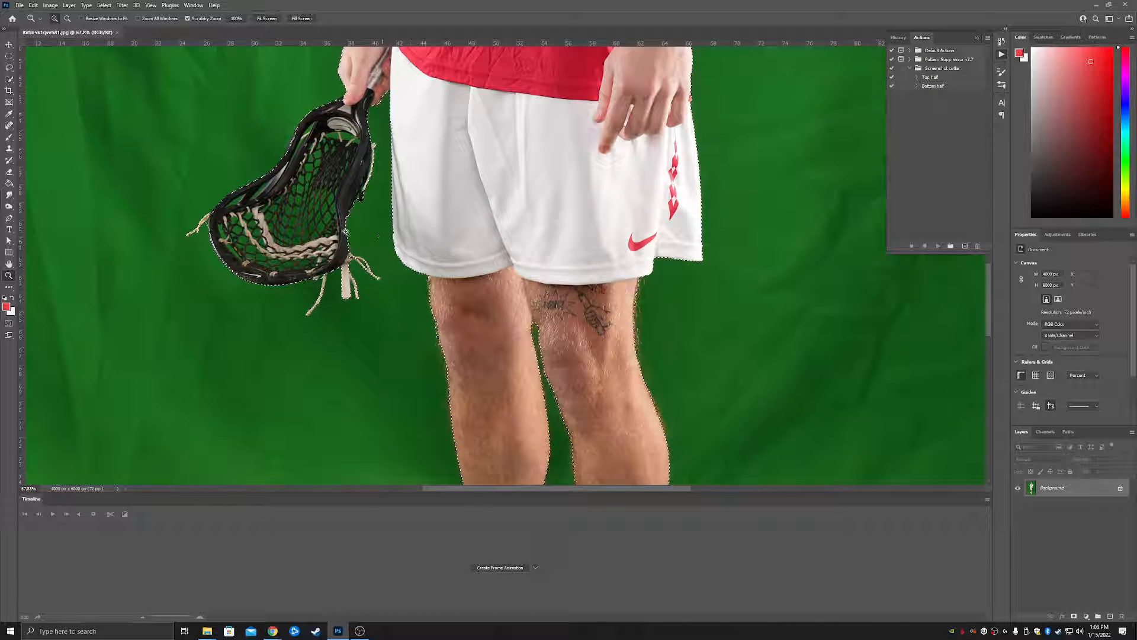
scroll(414, 299, "down", 8)
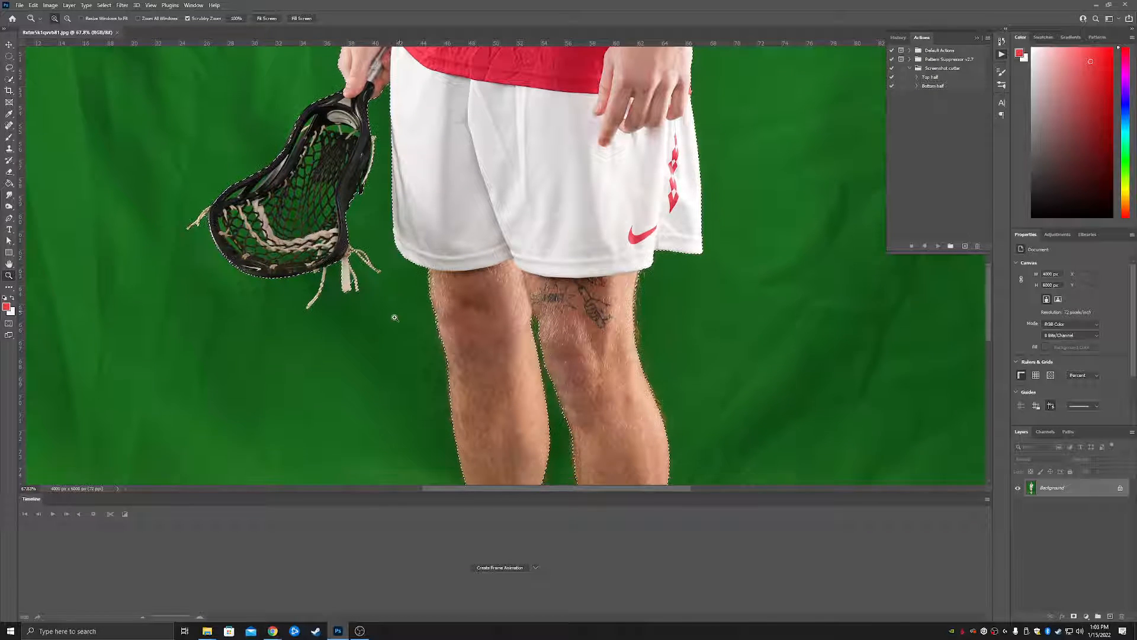
scroll(416, 300, "down", 4)
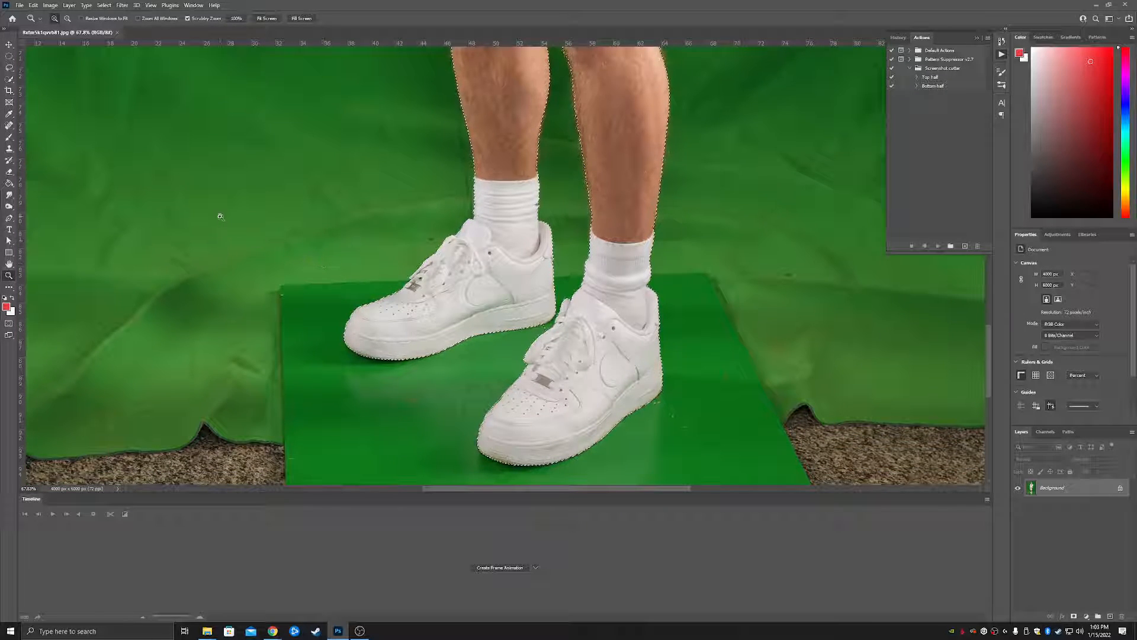
scroll(271, 243, "up", 2)
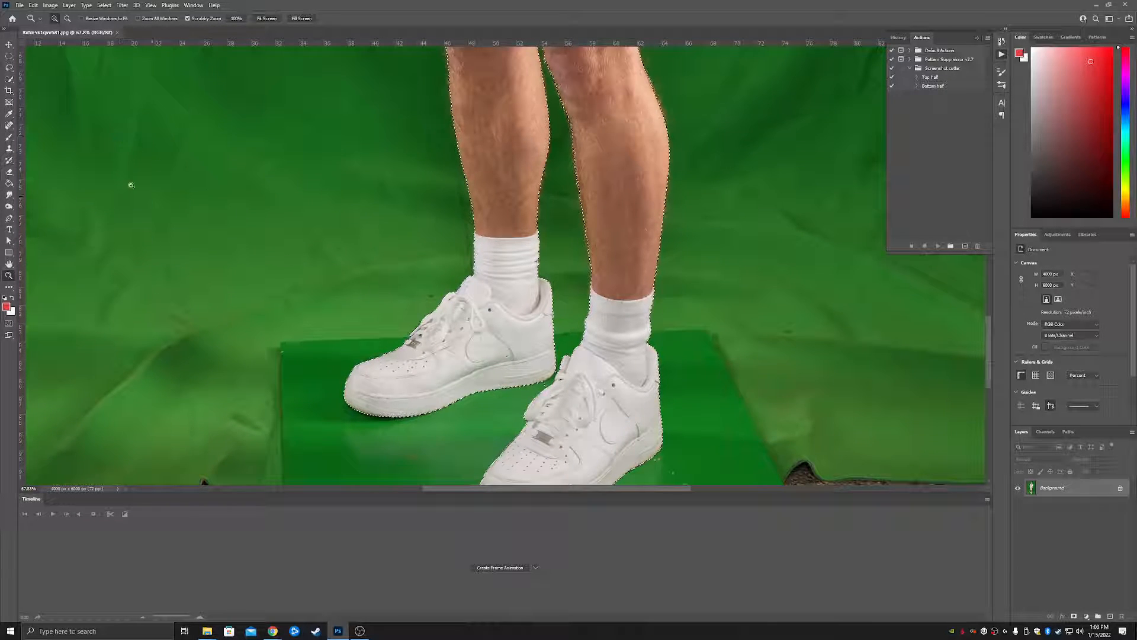
- Copy the selected player and paste him into a new 2015 x 5265 px document
left_click(9, 45)
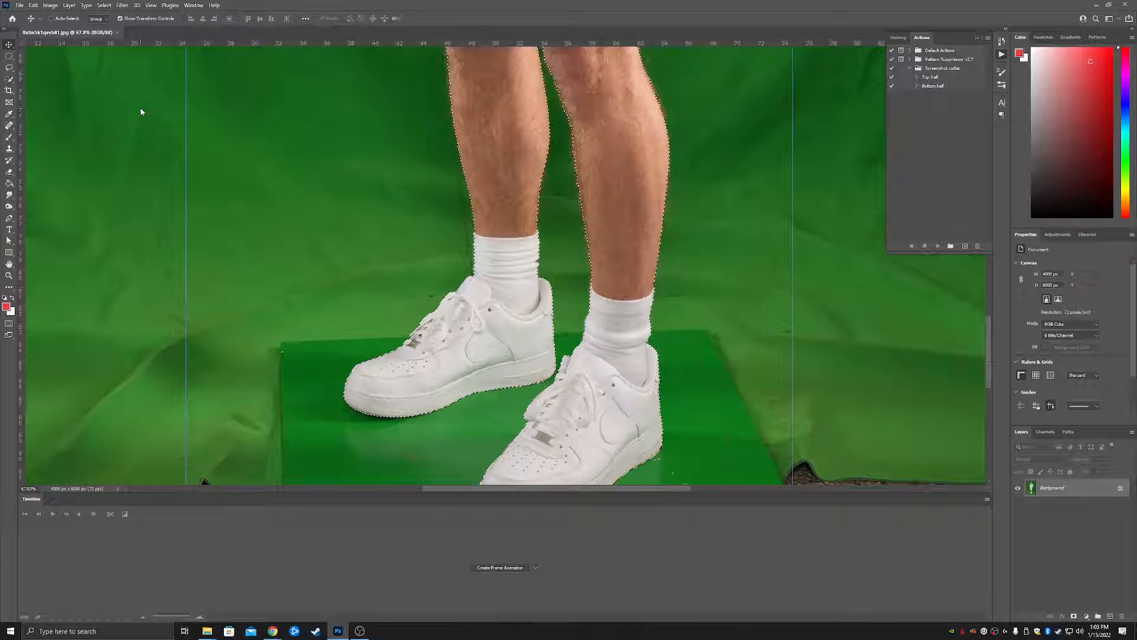
key("ctrl+n")
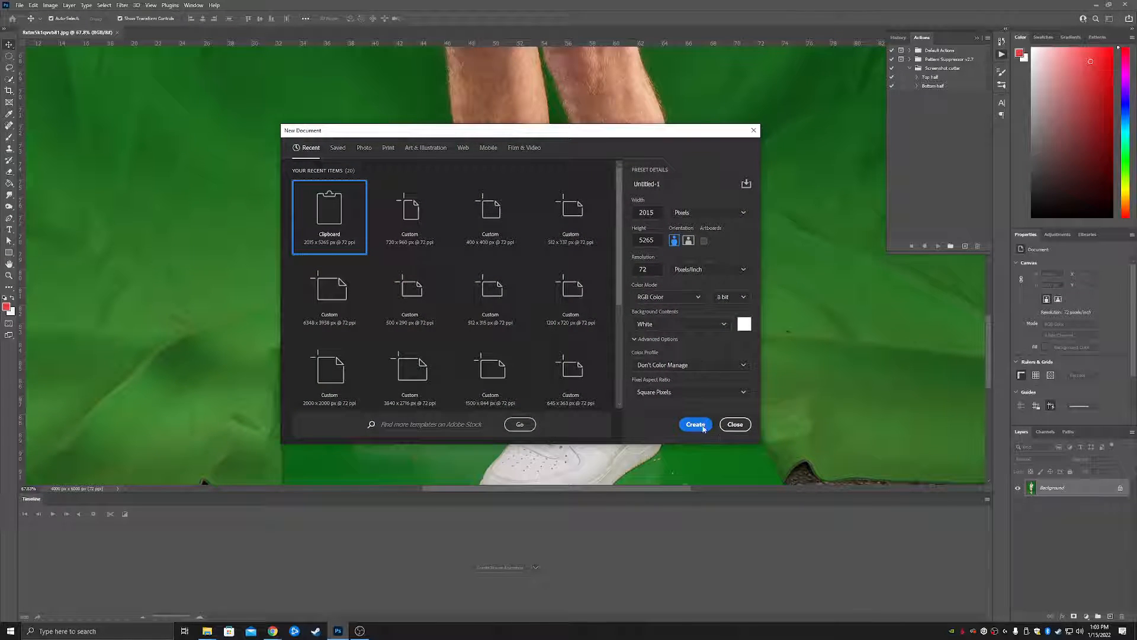
left_click(703, 427)
key("ctrl+v")
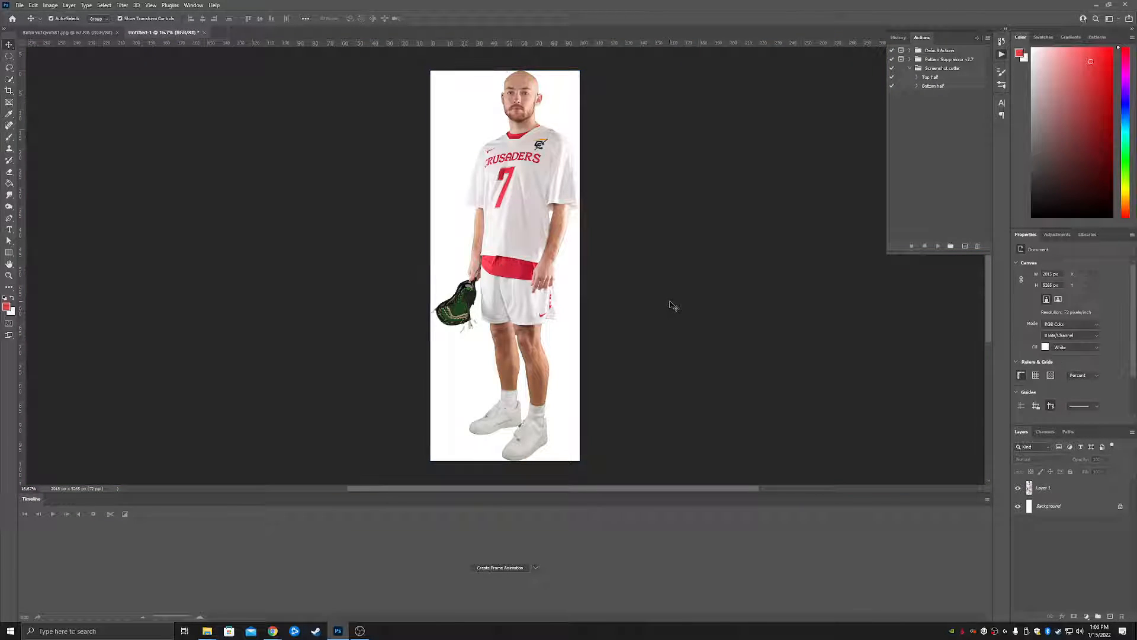
- Delete the white Background layer behind the pasted player
left_click(1047, 505)
key("Delete")
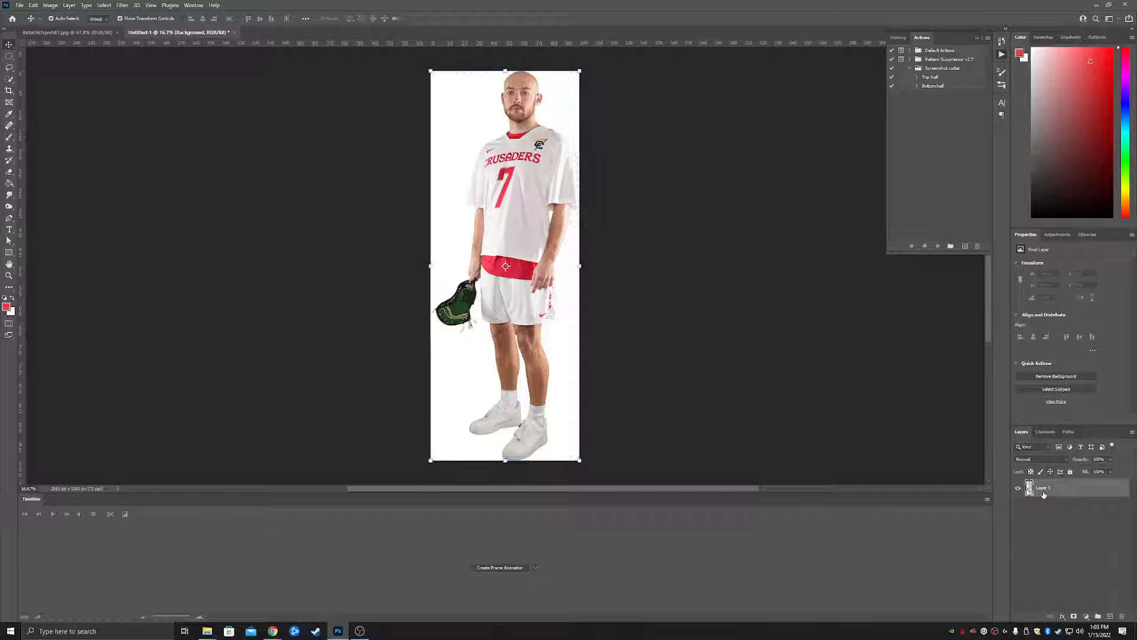
left_click(689, 309)
- Select the green inside the lacrosse net with the Magic Wand, extend it to similar areas, delete it and deselect
key("z")
left_click_drag(477, 295, 501, 243)
left_click(9, 79)
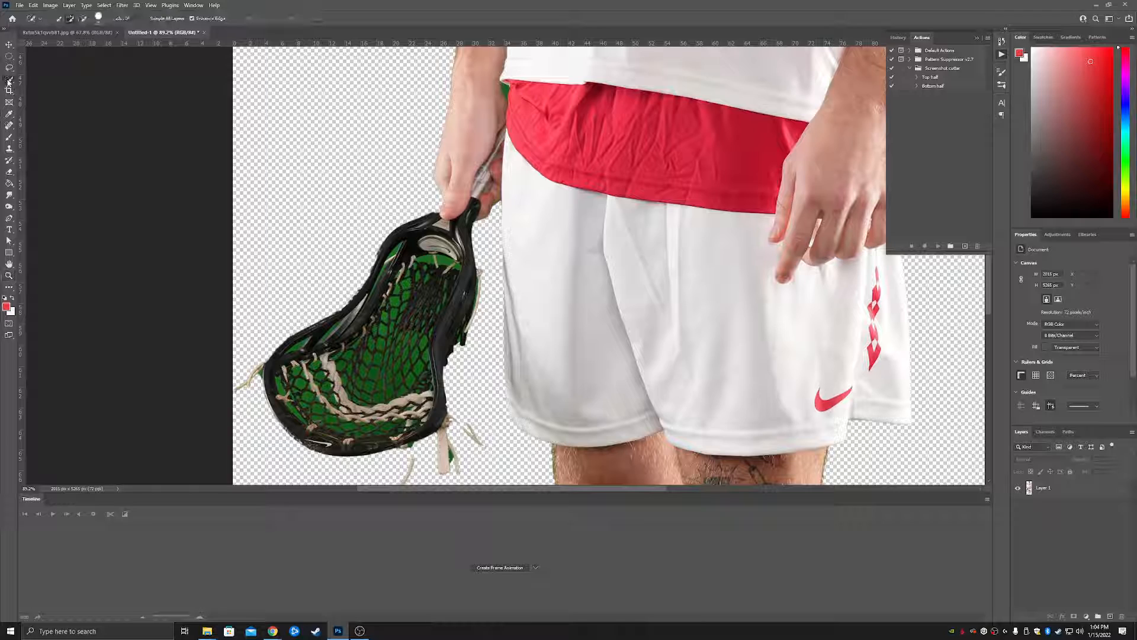
left_click(53, 99)
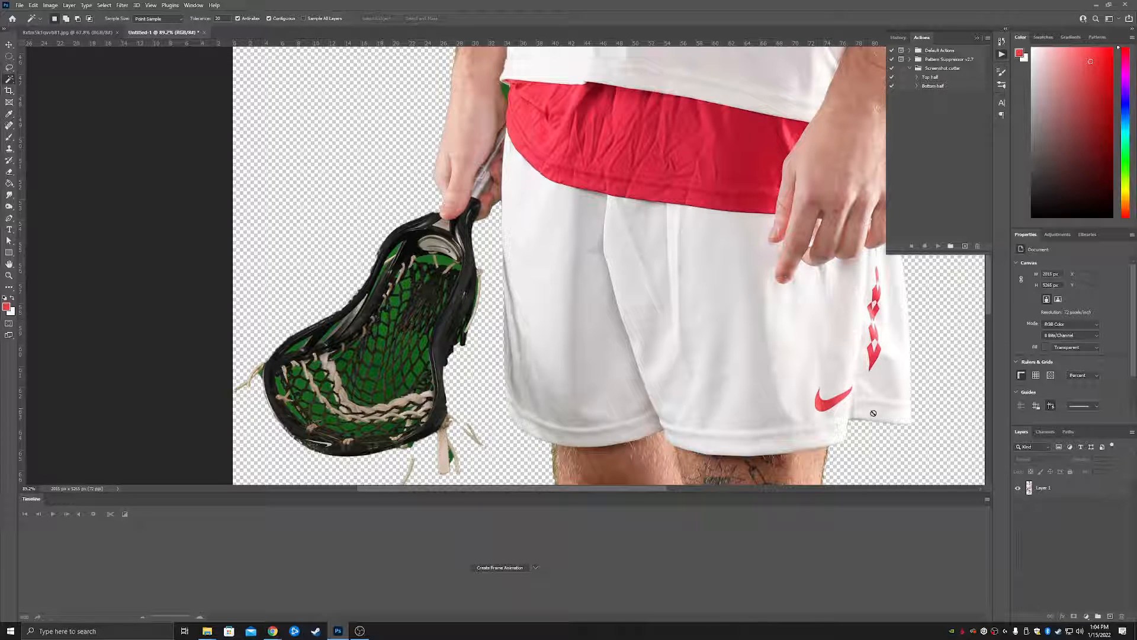
left_click(1061, 490)
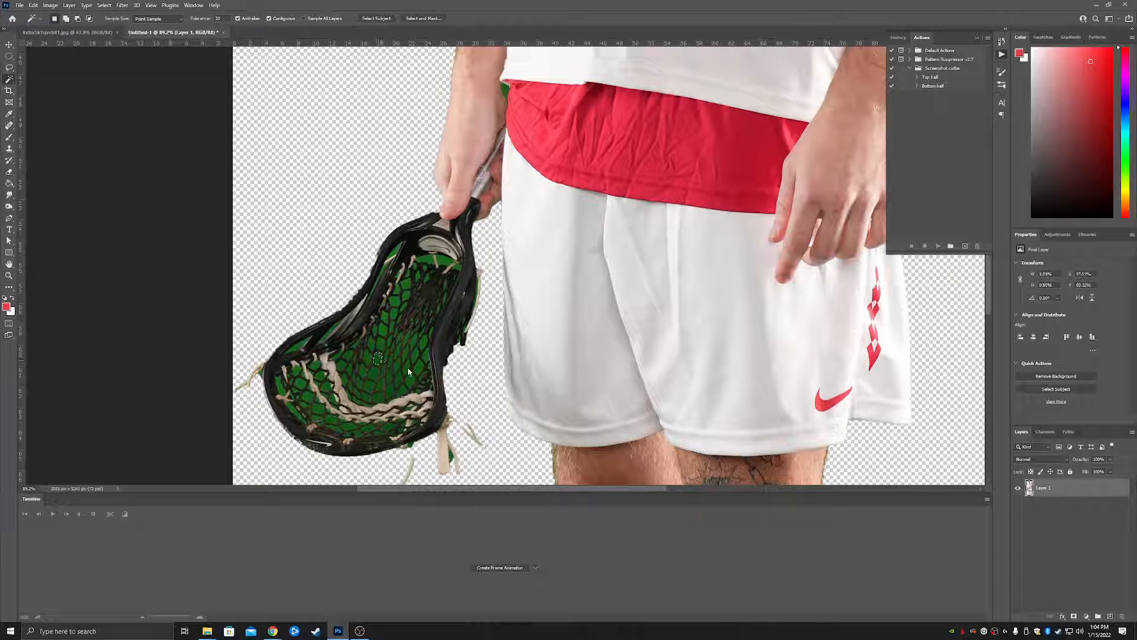
left_click(104, 4)
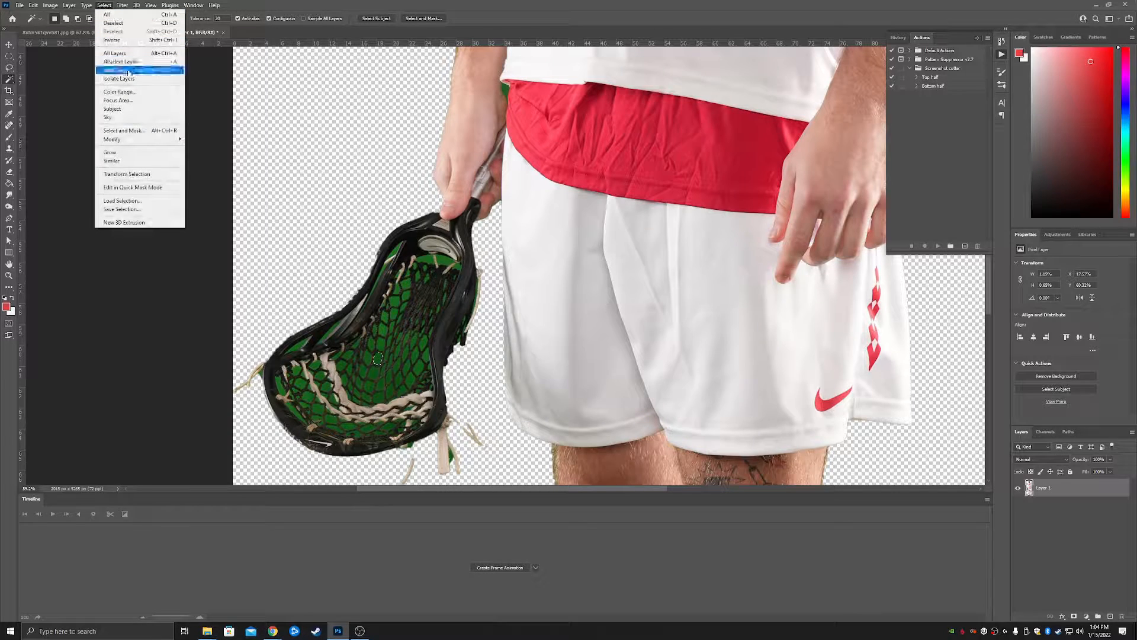
mouse_move(154, 141)
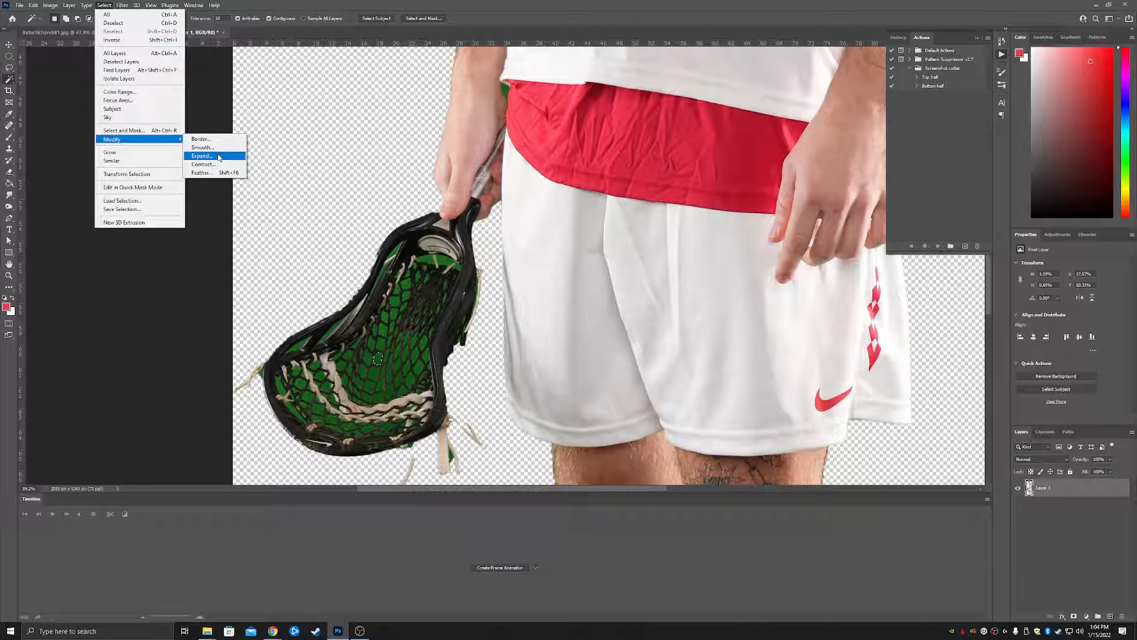
left_click(128, 161)
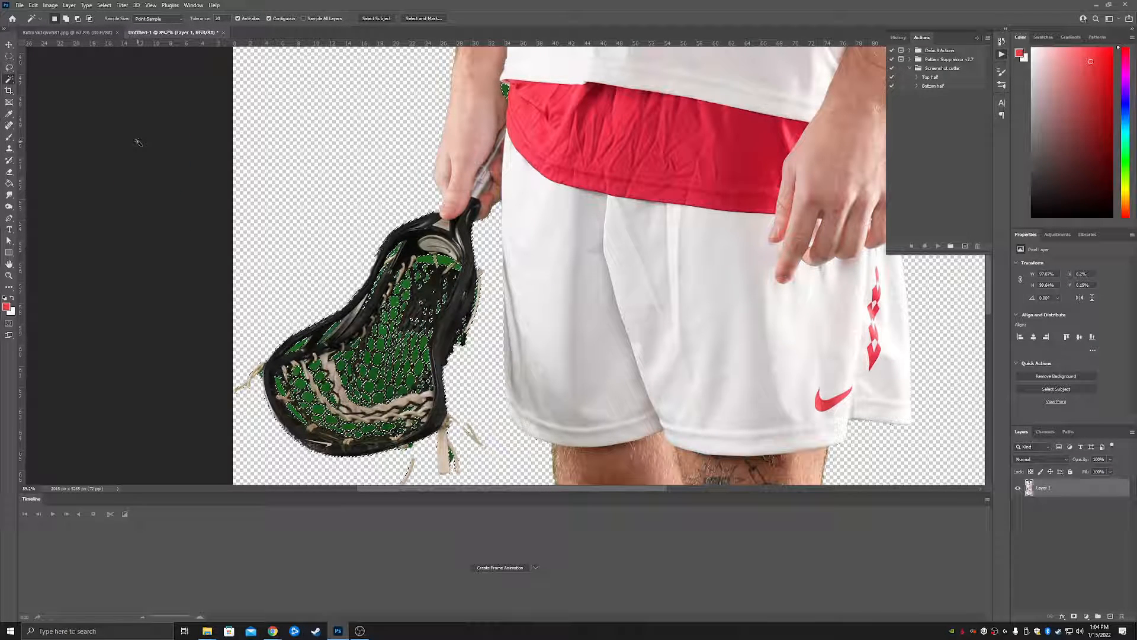
key("Delete")
key("ctrl+d")
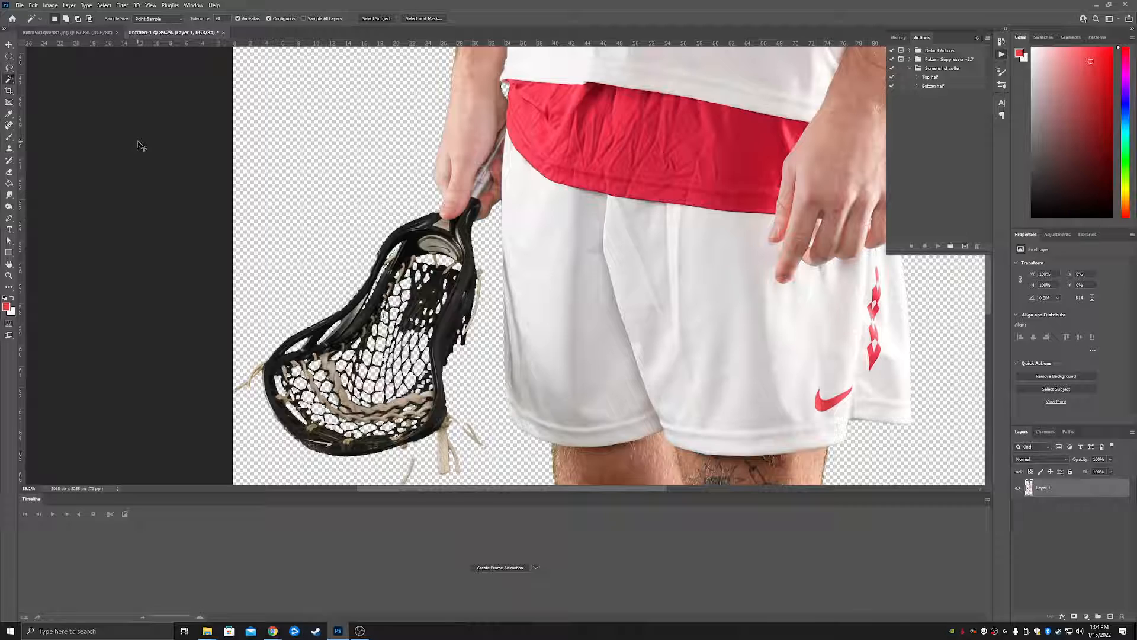
key("ctrl+minus")
key("ctrl+minus")
key("ctrl+minus")
key("ctrl+minus")
key("ctrl+minus")
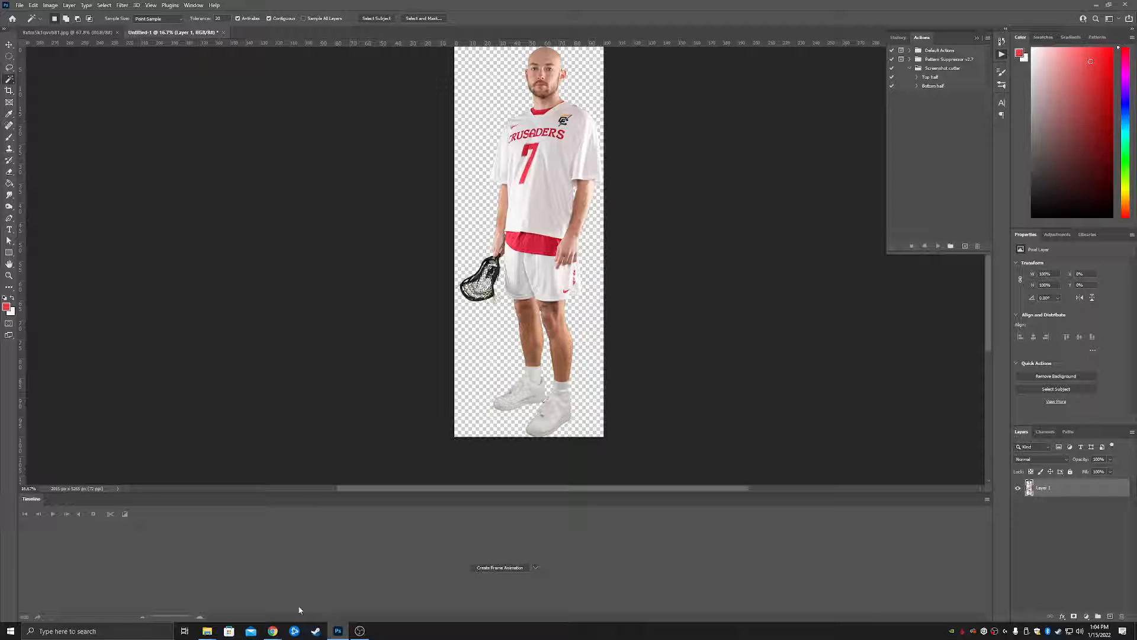
- Switch to Chrome and copy the BBC arena picture with the tiger and two gladiators from the gladiator image results
mouse_move(272, 631)
left_click(332, 587)
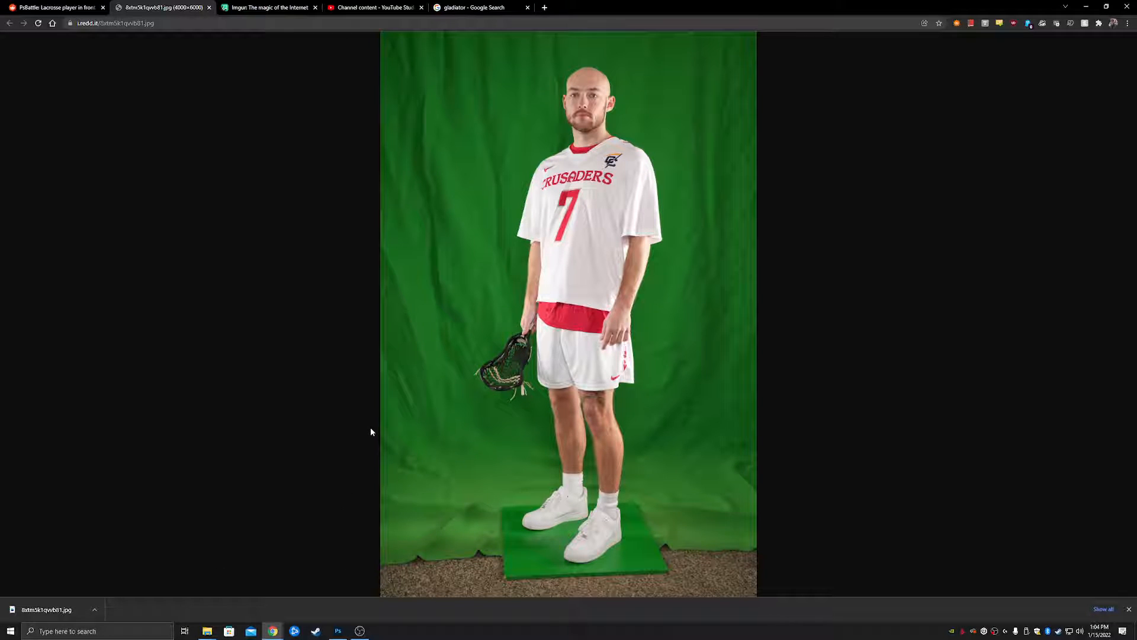
left_click(474, 7)
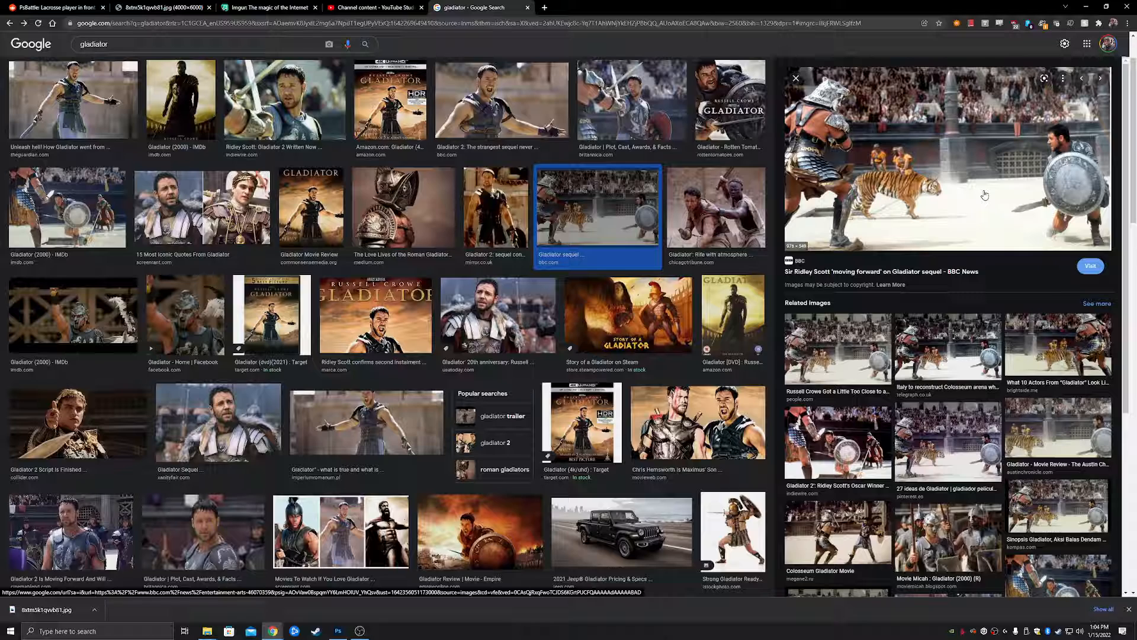
right_click(955, 184)
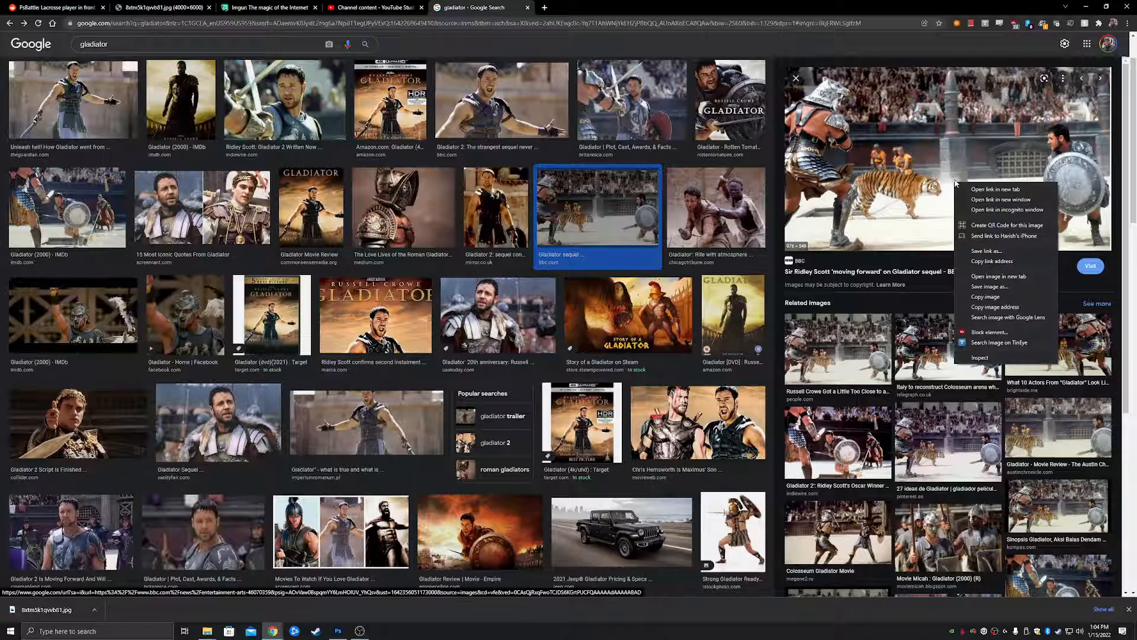
left_click(998, 301)
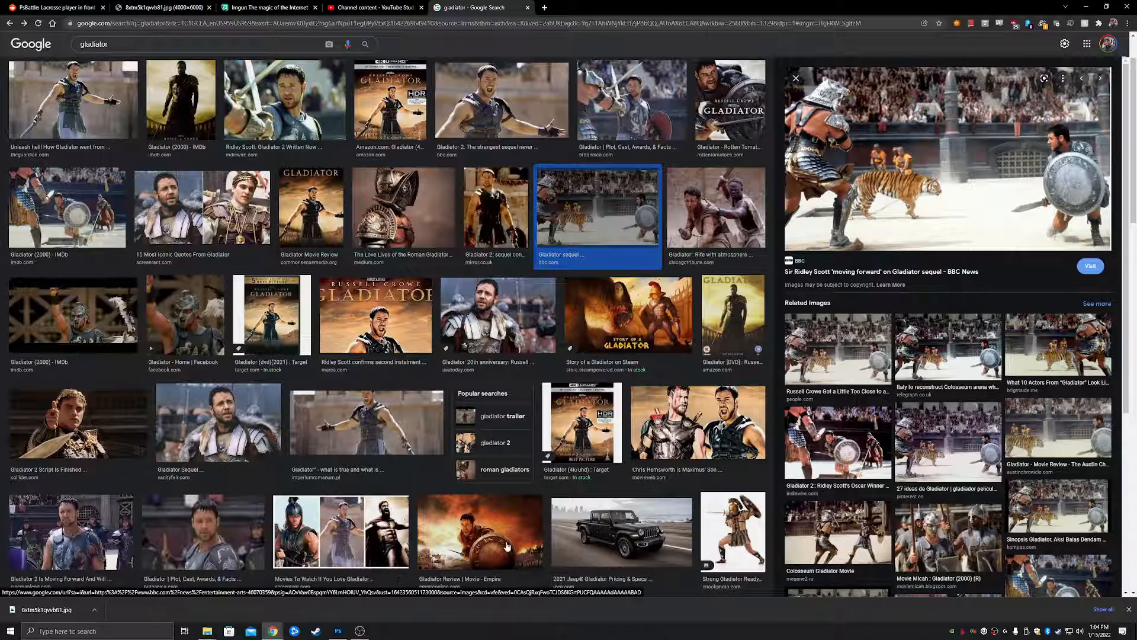
left_click(629, 551)
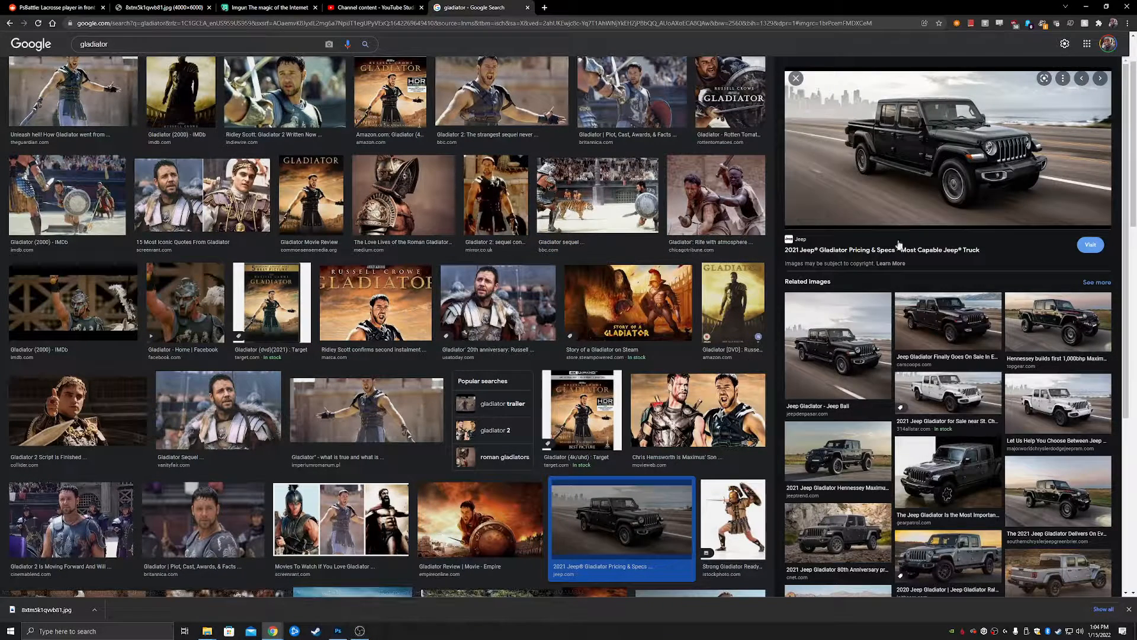
- Switch to Photoshop and paste the copied arena picture into a new 976 x 549 px document
left_click(338, 630)
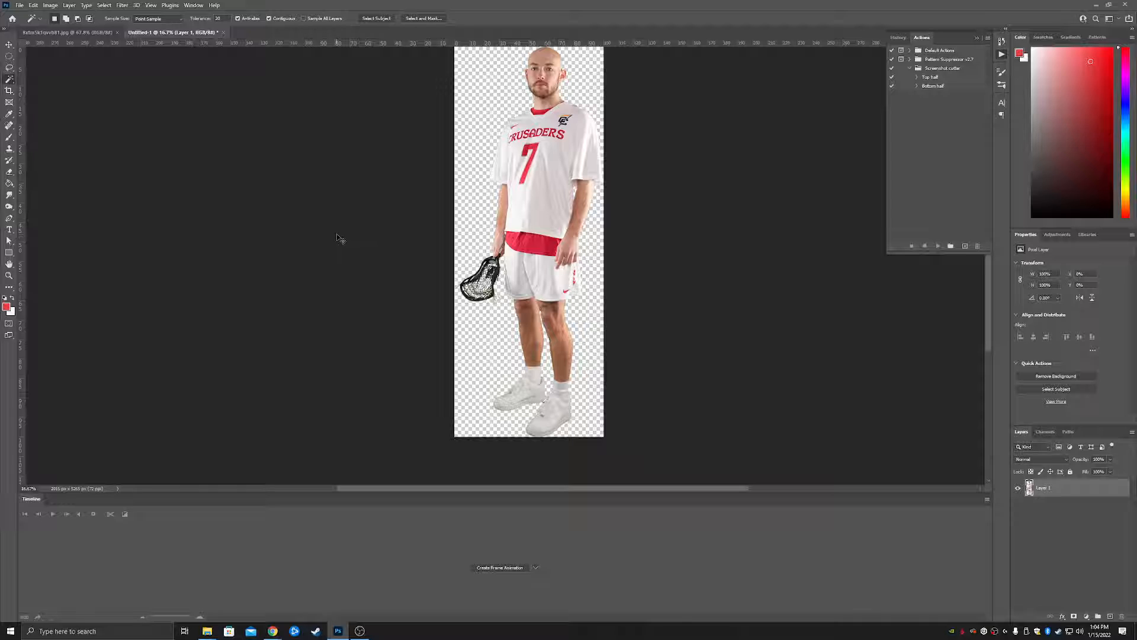
key("ctrl+n")
left_click(691, 424)
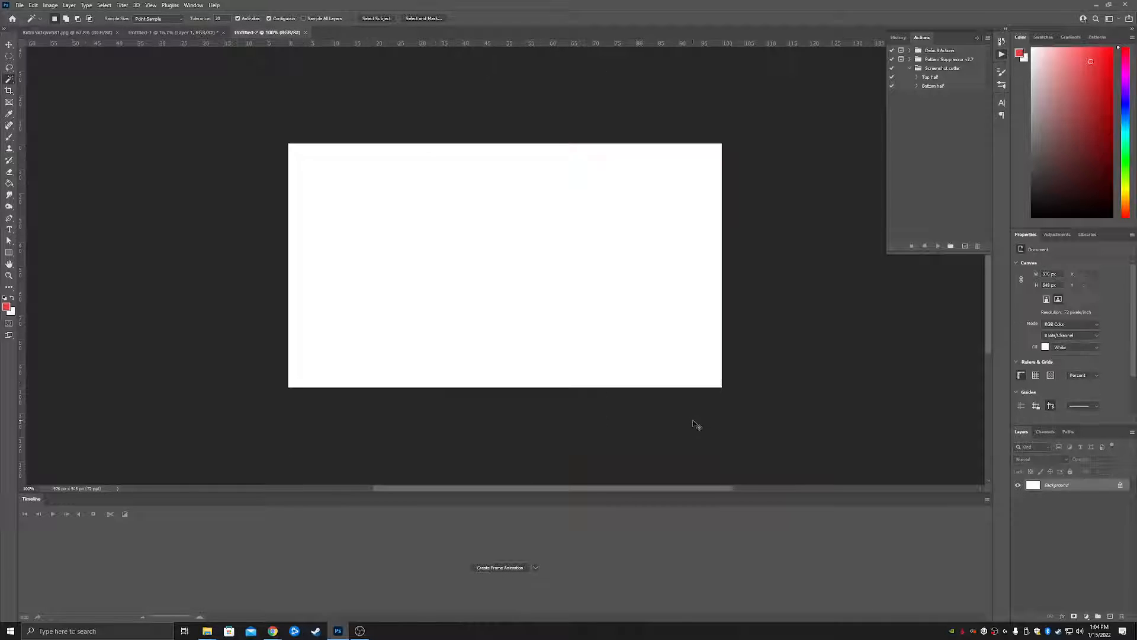
key("ctrl+v")
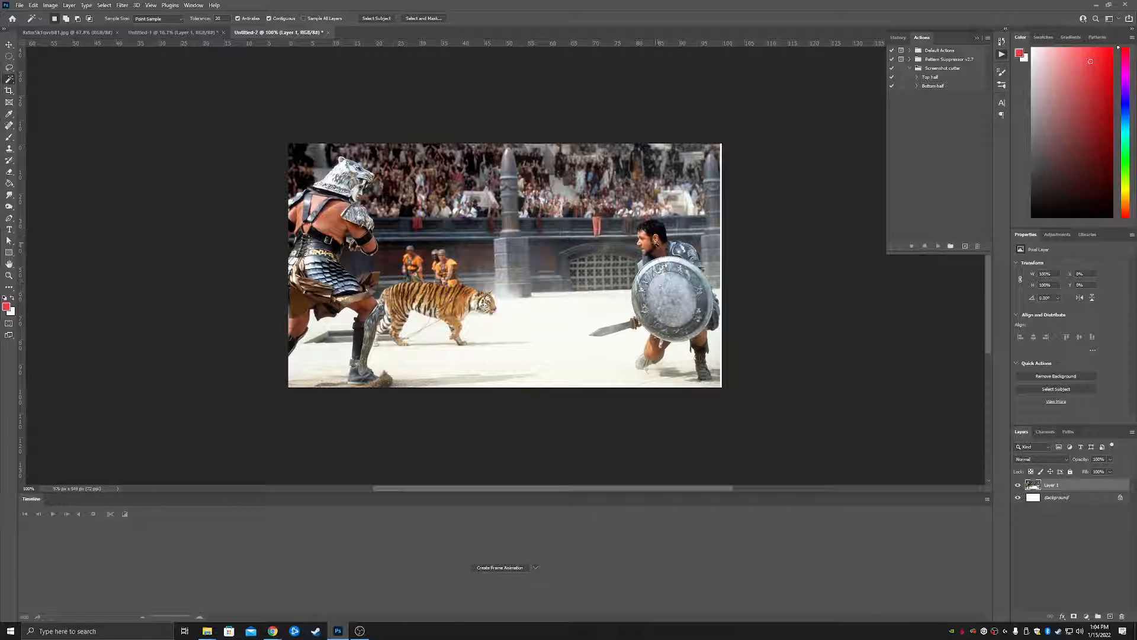
- Examine the shield-bearing gladiator in the arena picture up close and compare the scene with the lacrosse player cut-out
key("z")
left_click(676, 269)
scroll(737, 366, "down", 1)
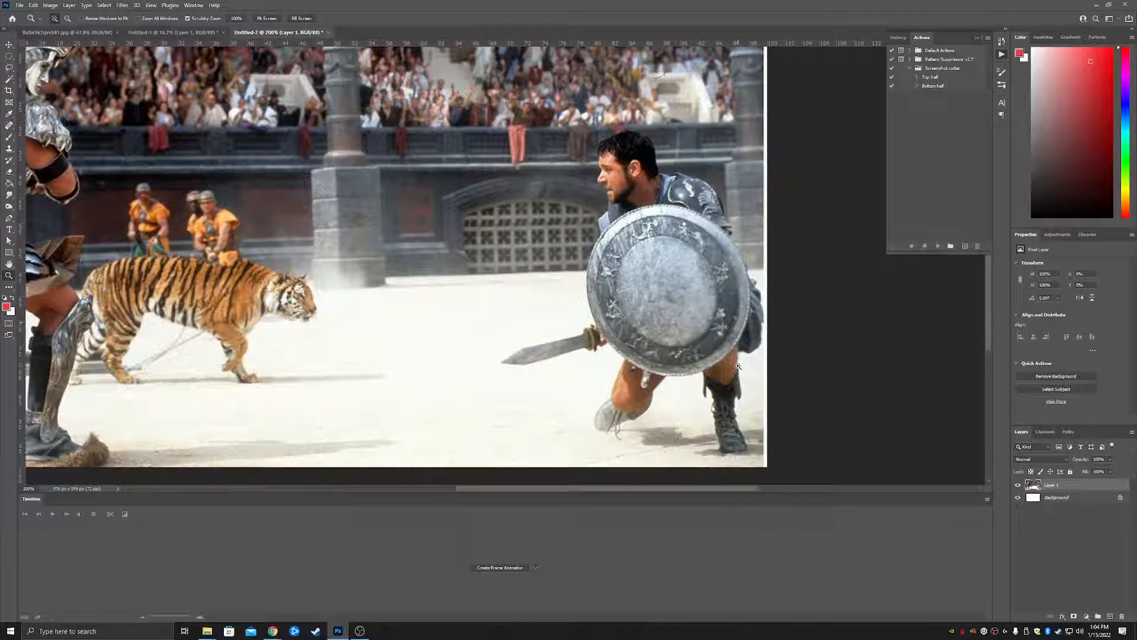
scroll(524, 171, "up", 3)
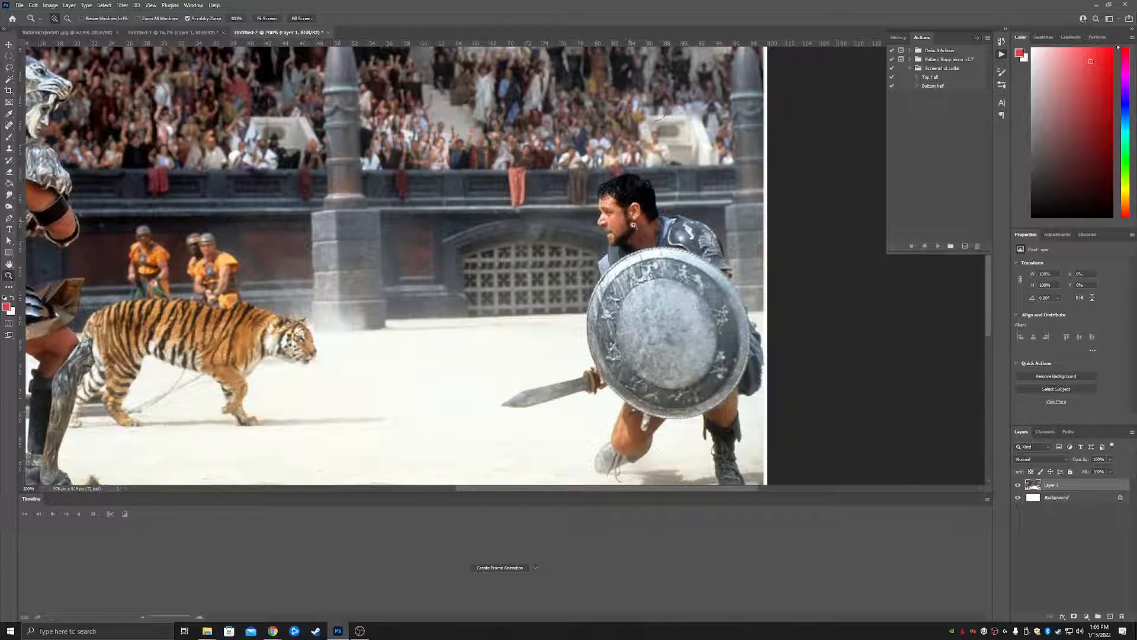
left_click(172, 32)
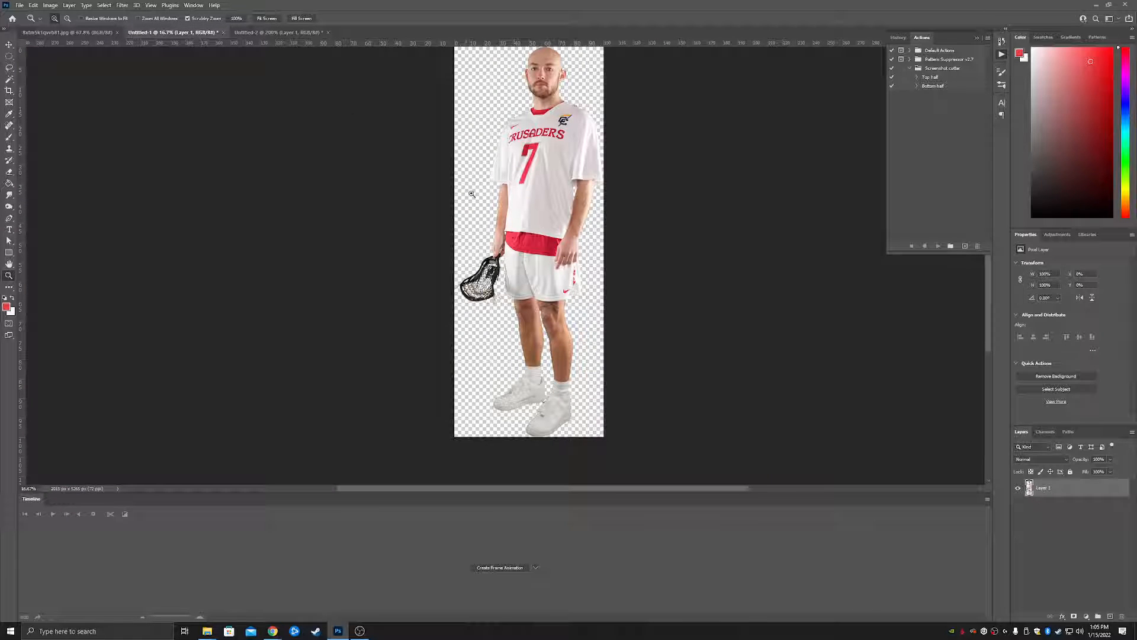
left_click(270, 32)
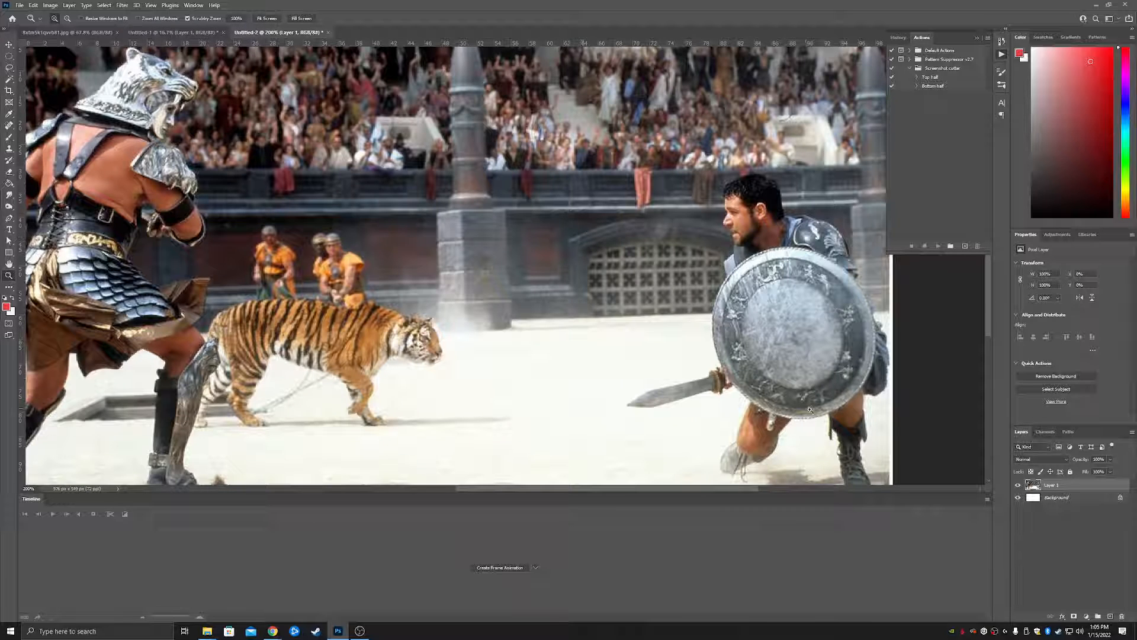
scroll(809, 410, "down", 3)
left_click_drag(522, 490, 553, 490)
scroll(713, 361, "up", 2)
scroll(730, 340, "up", 1)
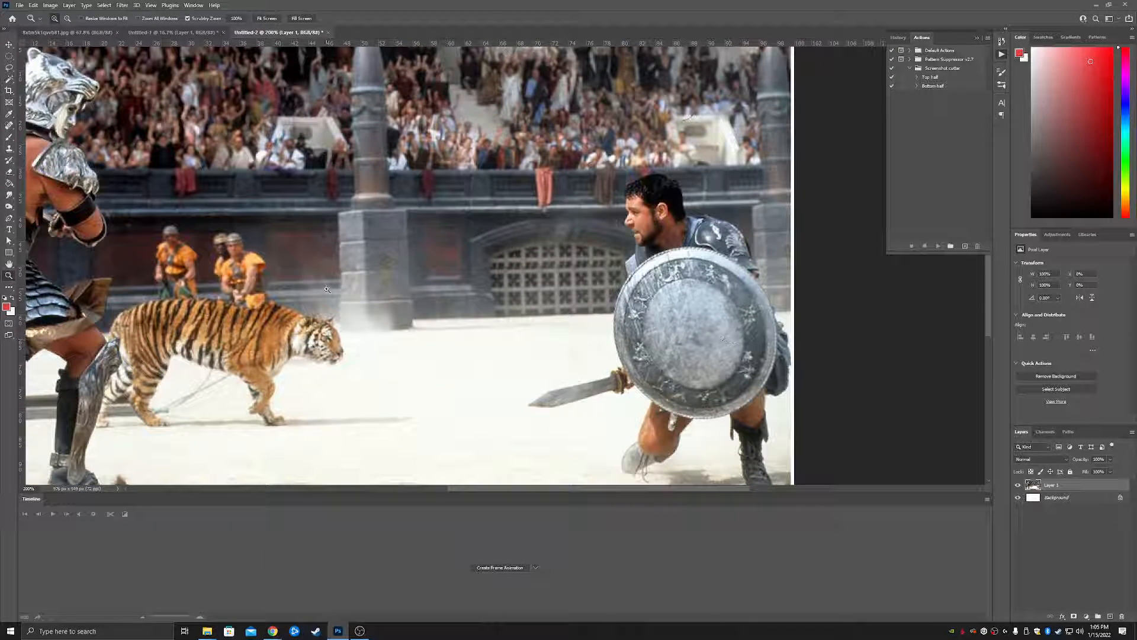
- Switch to the Quick Selection tool and automatically select the subjects of the arena picture with Select Subject
left_click(9, 79)
right_click(9, 79)
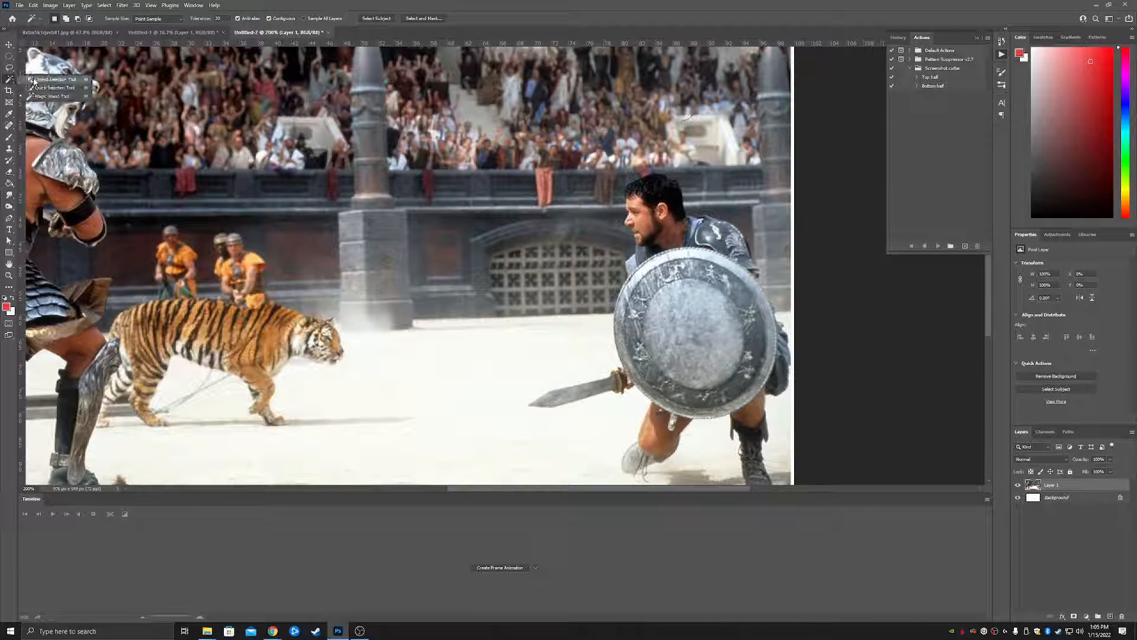
left_click(48, 87)
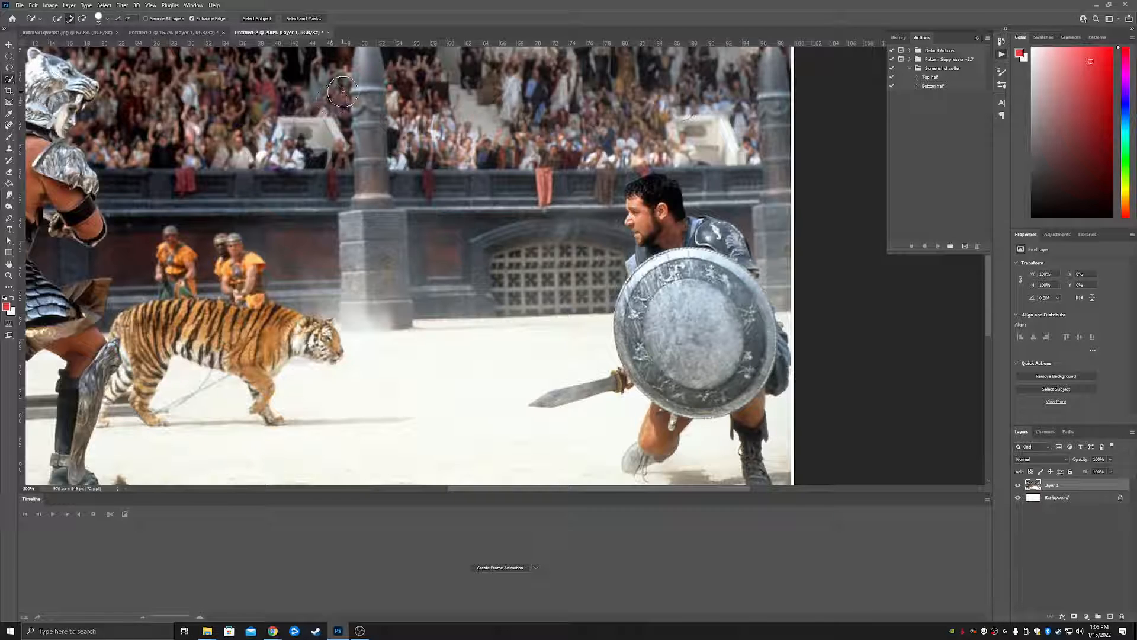
left_click(259, 19)
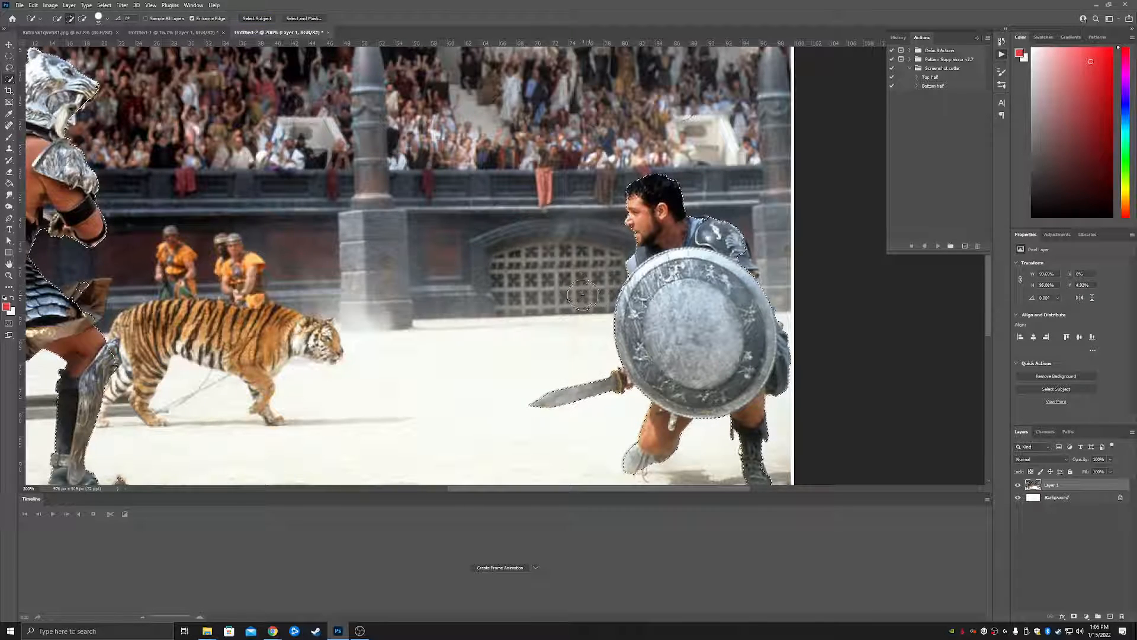
- Subtract the helmeted gladiator beside the tiger from the selection with Quick Selection, keeping only the gladiator with the shield selected
scroll(312, 368, "down", 1)
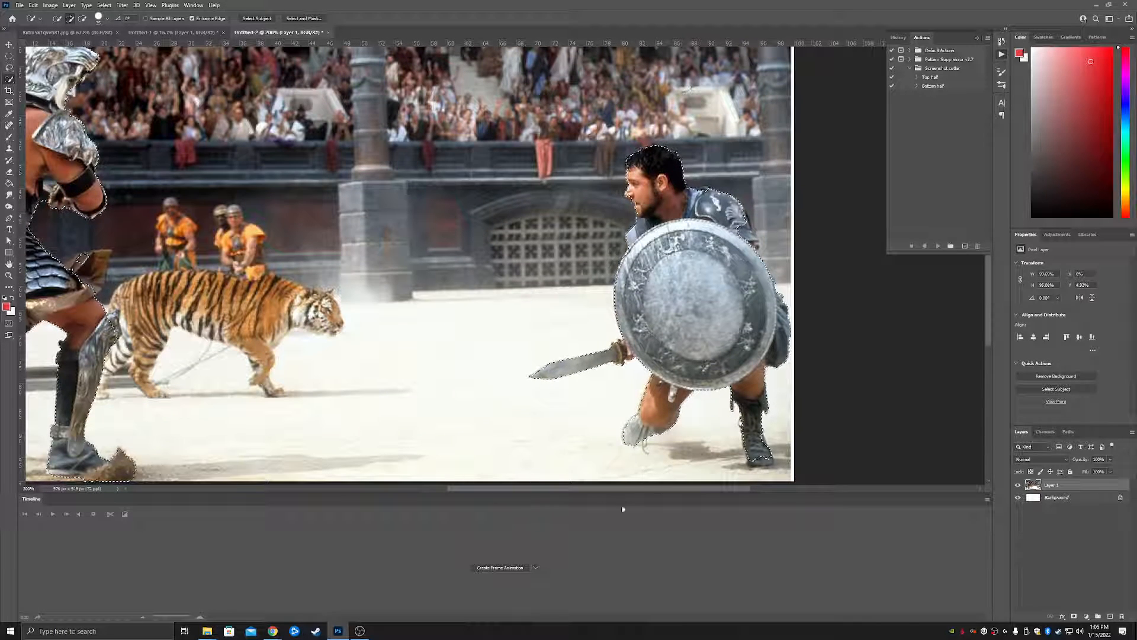
left_click_drag(549, 486, 480, 486)
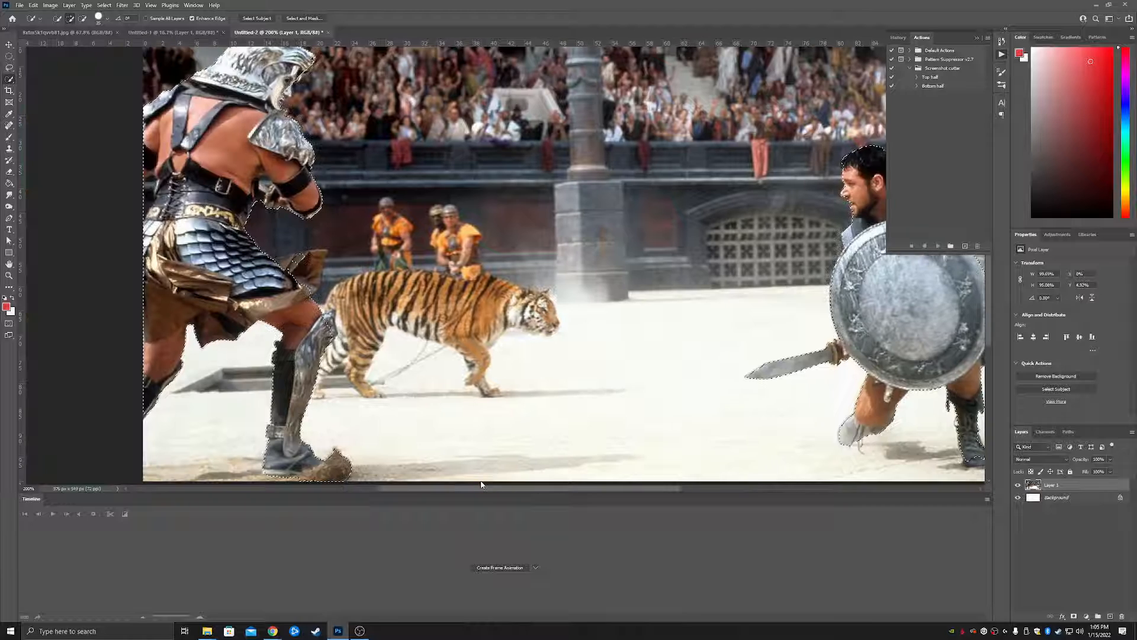
scroll(290, 101, "up", 2)
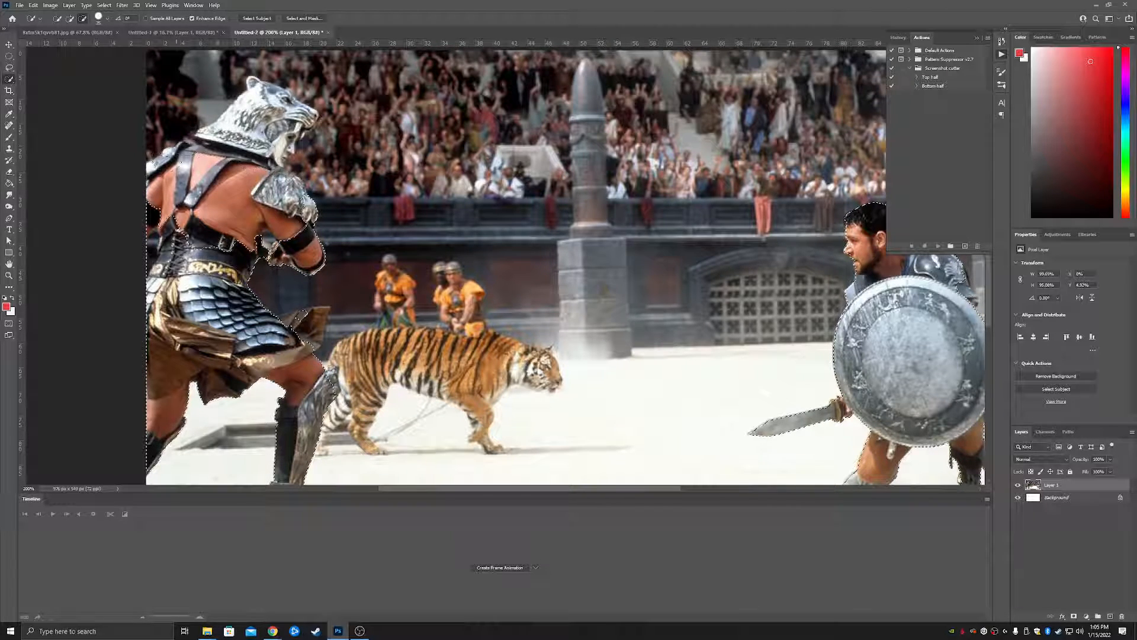
left_click_drag(270, 285, 268, 273)
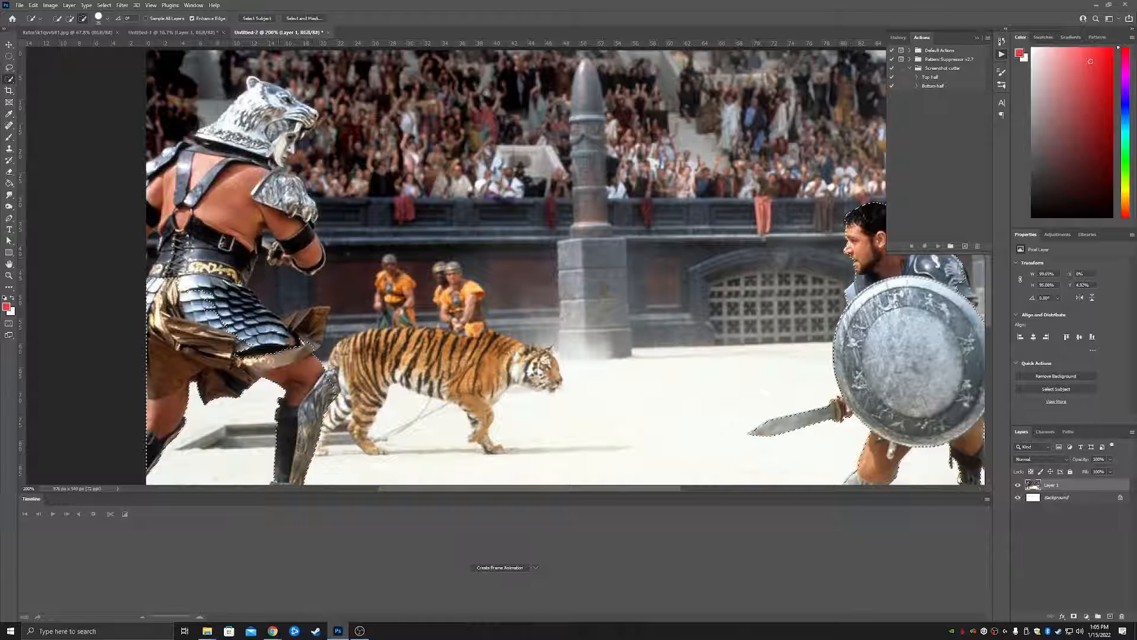
left_click_drag(195, 301, 175, 339)
left_click_drag(157, 379, 168, 438)
mouse_move(284, 368)
left_mouse_down()
mouse_move(294, 382)
mouse_move(289, 453)
left_mouse_up()
scroll(363, 380, "down", 1)
scroll(339, 473, "down", 1)
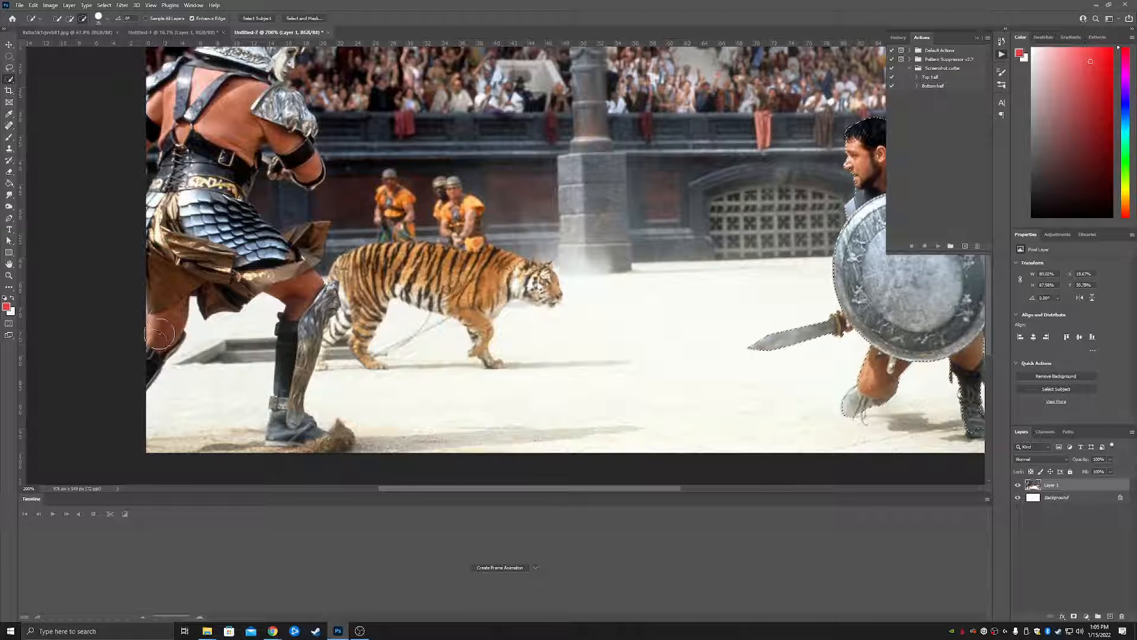
scroll(178, 326, "up", 1)
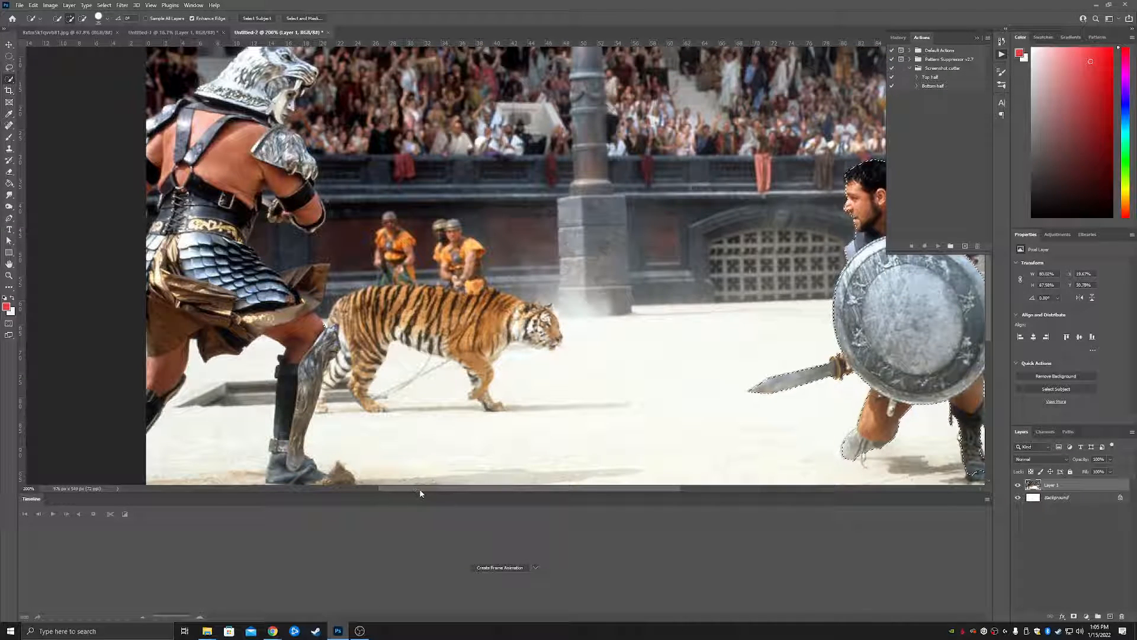
- Refine the selection edge around the shield-bearing gladiator's dark boot using a smaller Quick Selection brush
left_click_drag(423, 488, 491, 489)
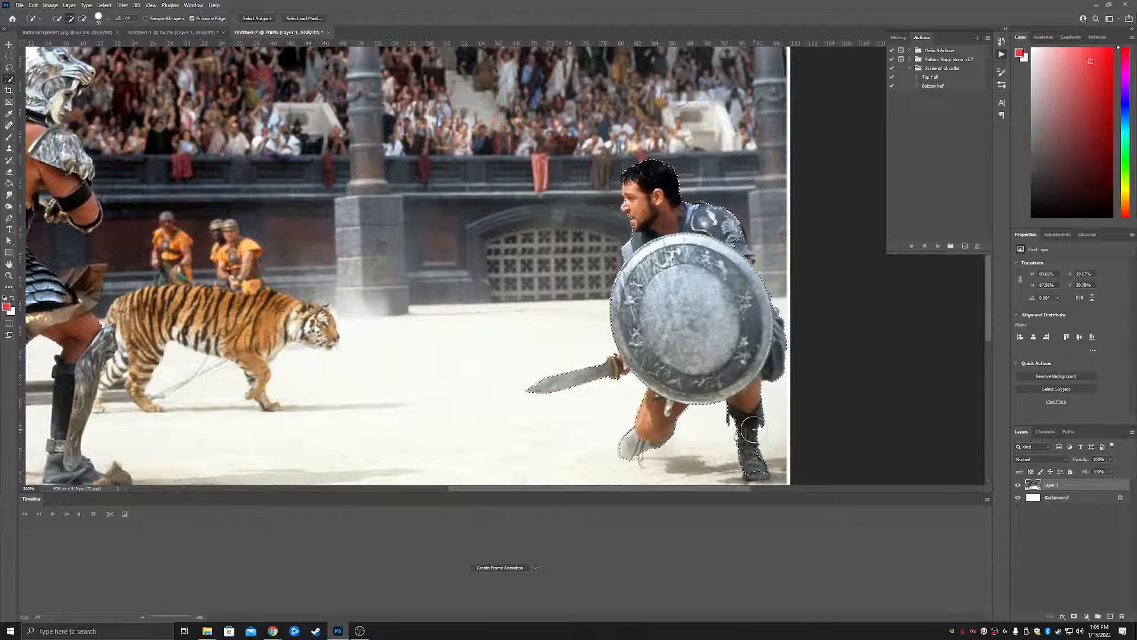
key("[")
key("[")
key("[")
key("[")
key("[")
left_click(750, 475, "alt")
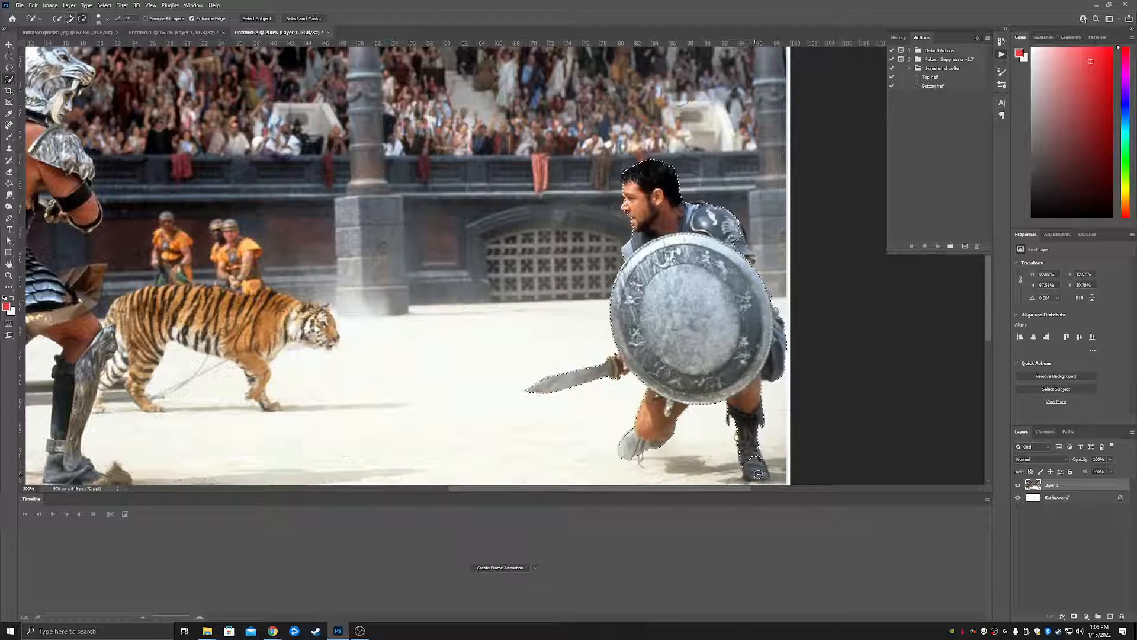
mouse_move(759, 471)
left_mouse_down()
mouse_move(755, 457)
mouse_move(749, 474)
mouse_move(785, 479)
mouse_move(763, 487)
left_mouse_up()
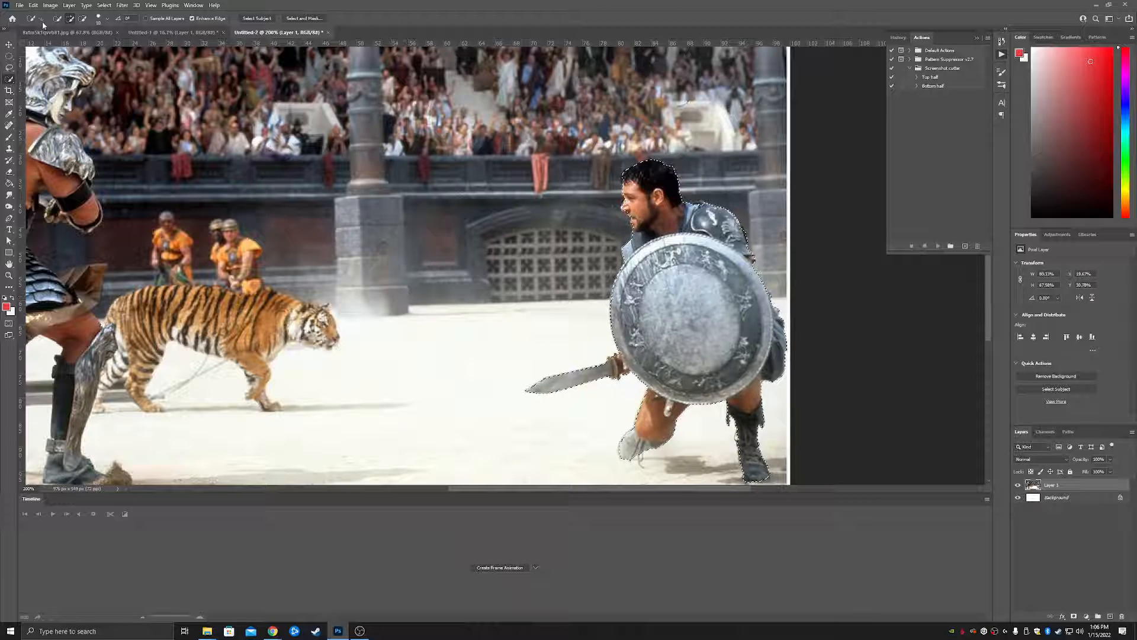
- Try removing the selected gladiator with Content-Aware Fill on a new layer, and revert to the last Quick Selection history state
left_click(32, 6)
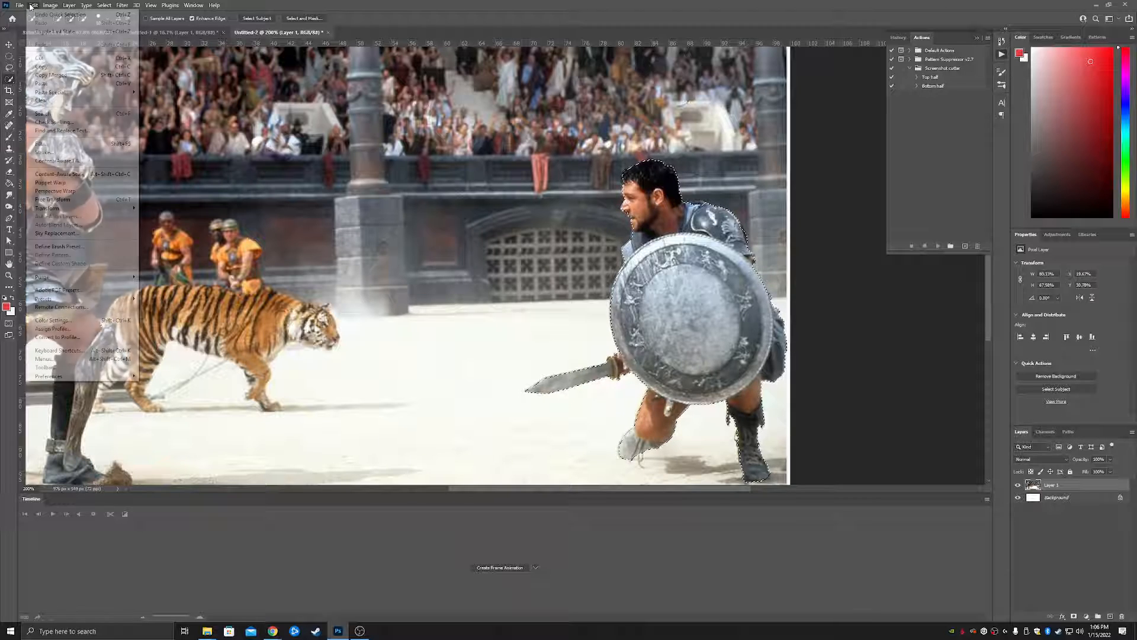
left_click(57, 161)
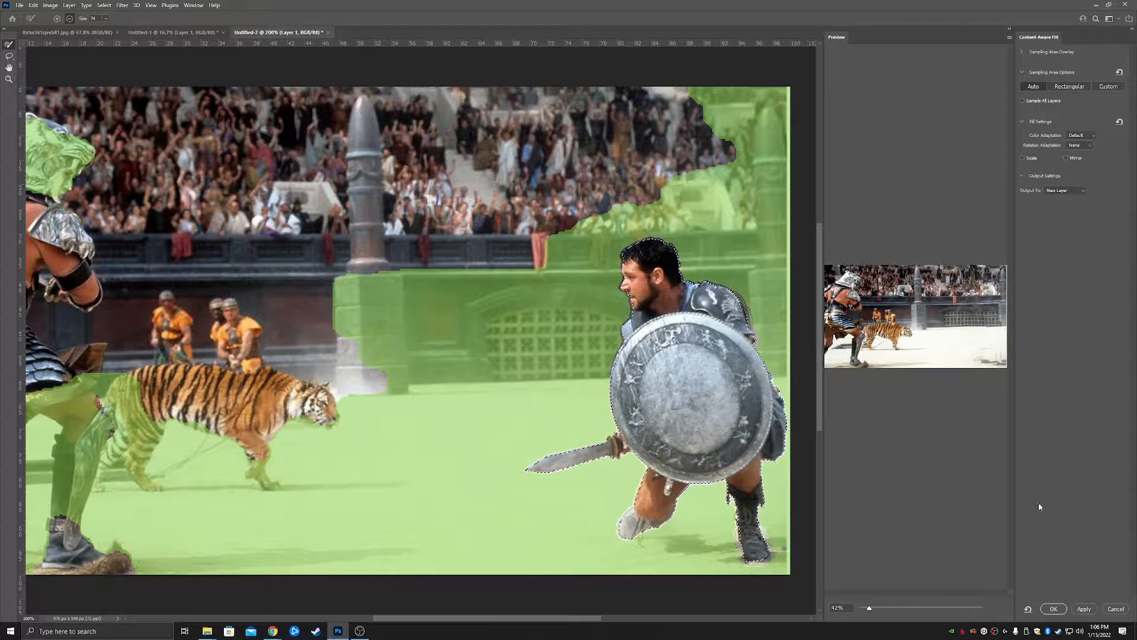
left_click(1054, 610)
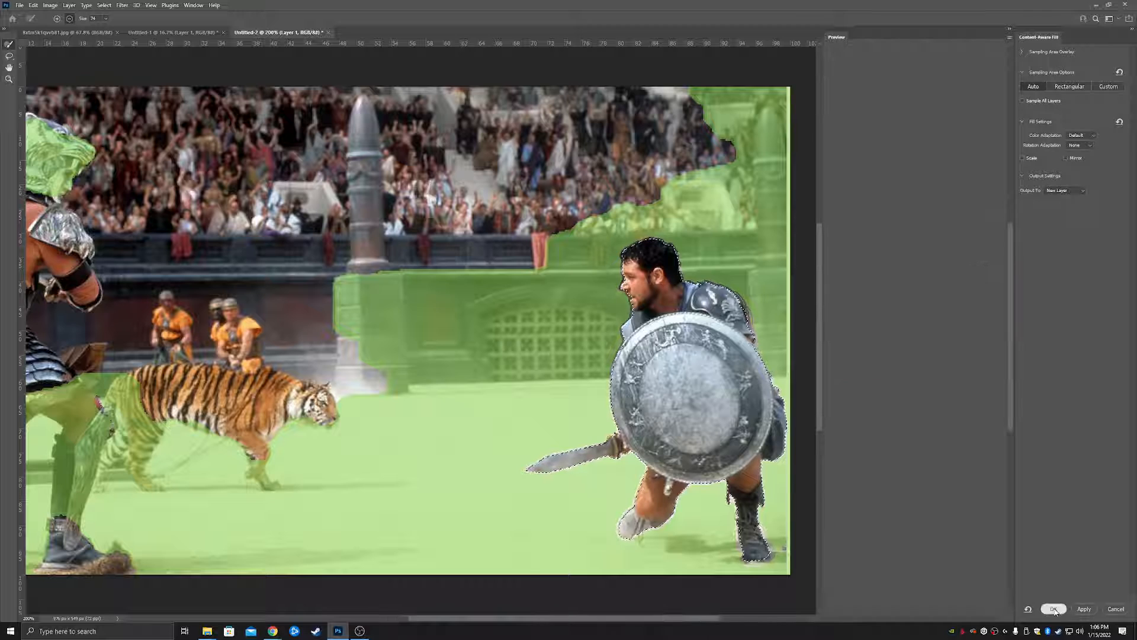
key("ctrl+d")
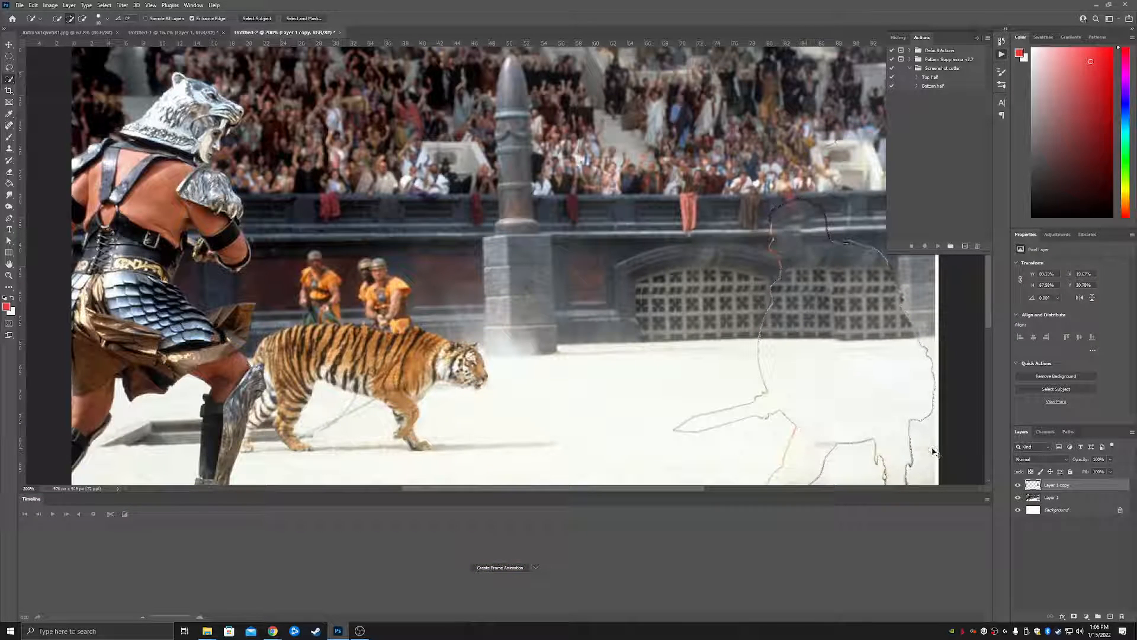
scroll(734, 422, "down", 2)
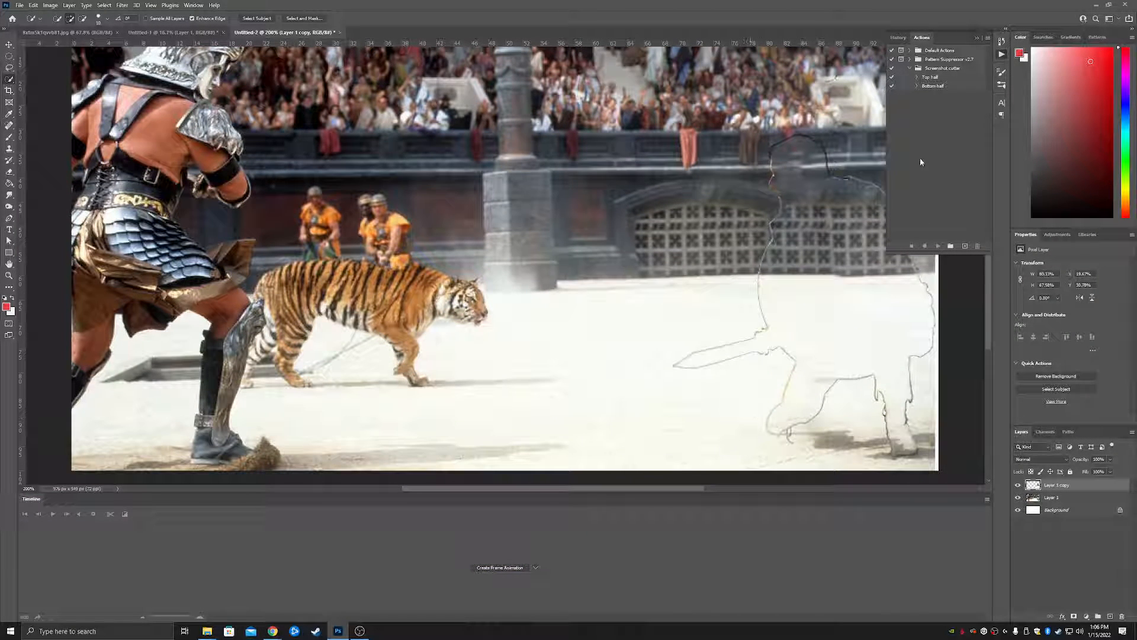
left_click(898, 38)
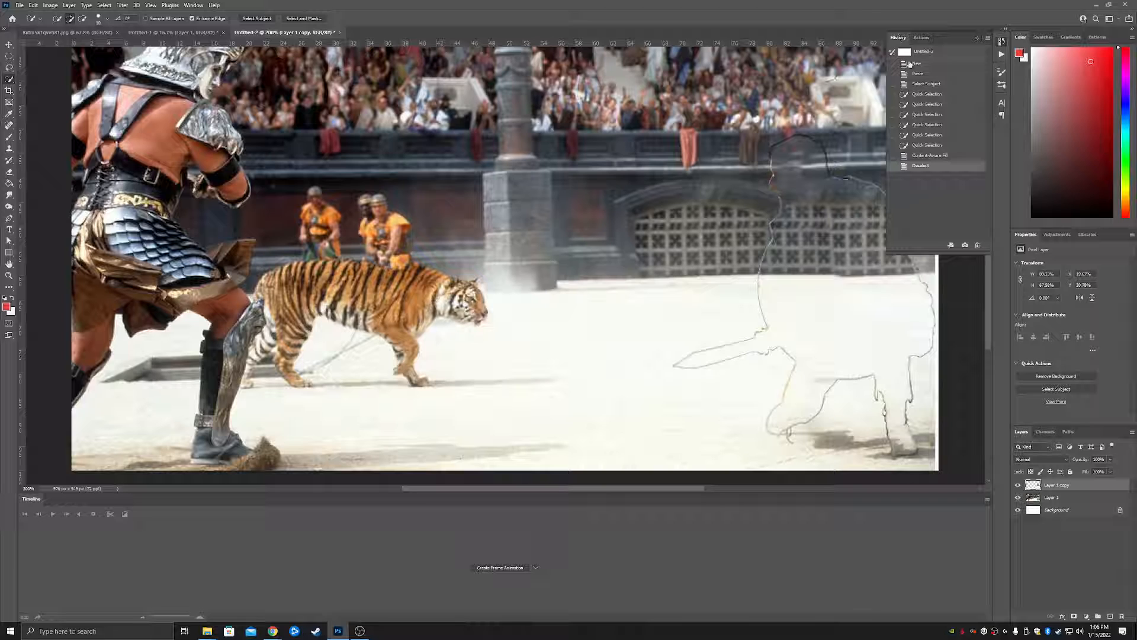
left_click(927, 145)
- Expand the selection slightly beyond the outline of the shield-bearing gladiator
left_click(101, 6)
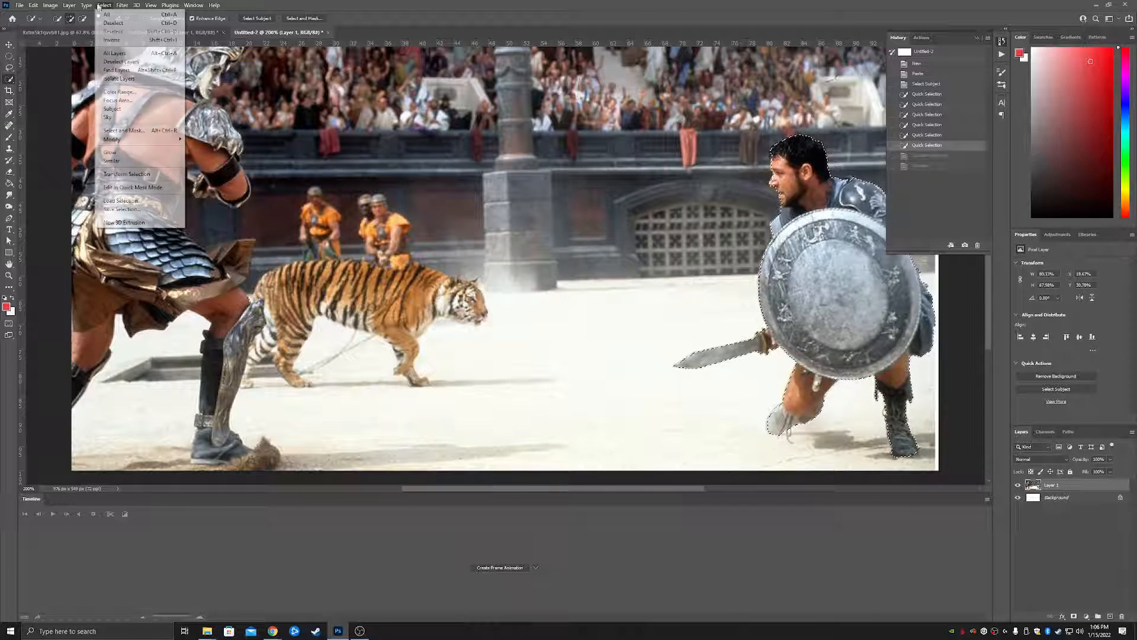
mouse_move(130, 143)
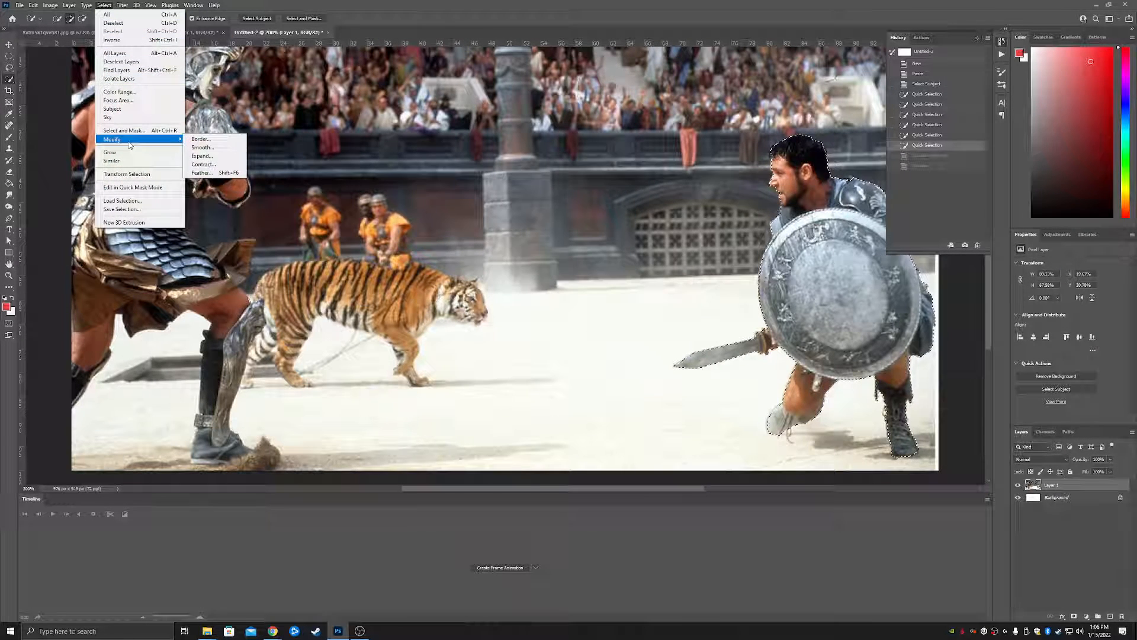
left_click(209, 156)
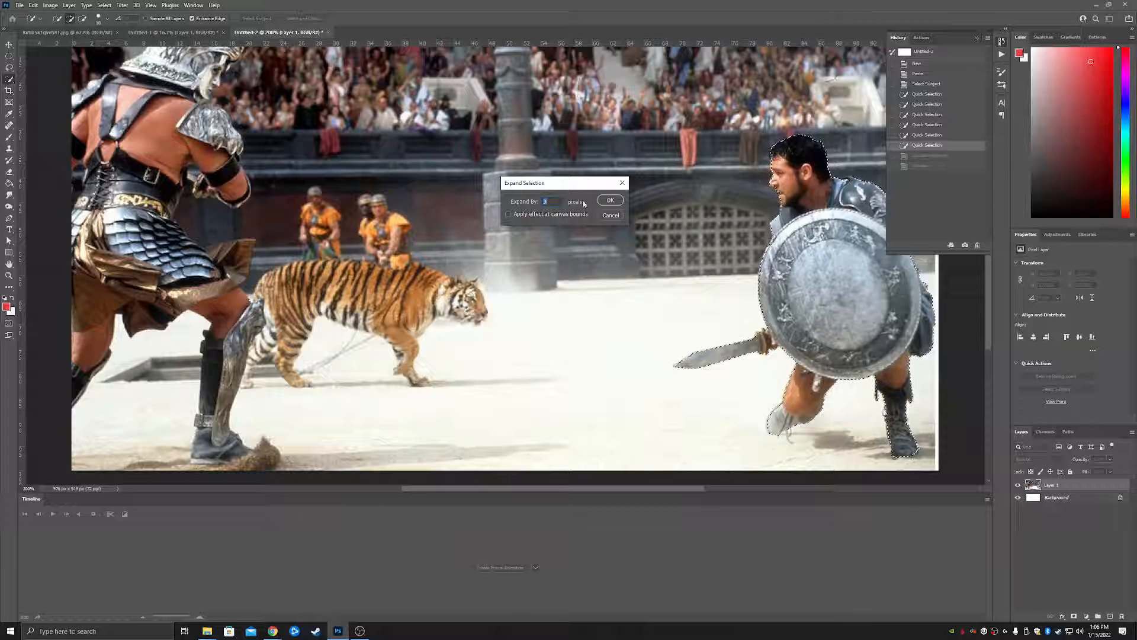
left_click(622, 186)
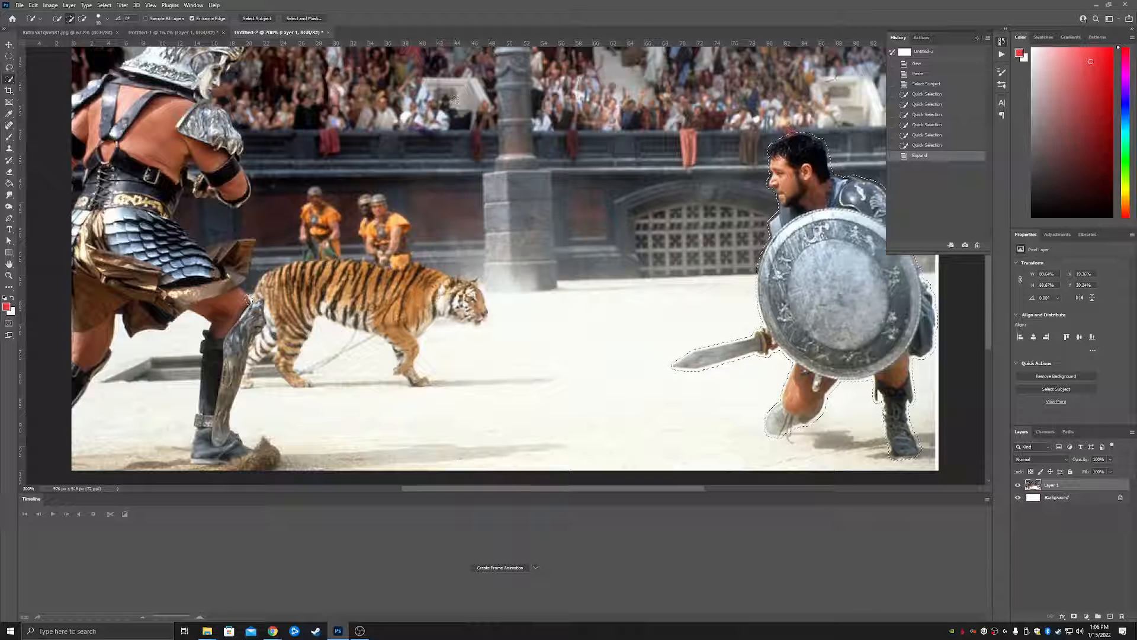
- Remove the gladiator with Content-Aware Fill using automatic sampling and output to a new layer, and deselect
left_click(34, 5)
left_click(36, 6)
left_click(36, 7)
left_click(36, 6)
left_click(36, 7)
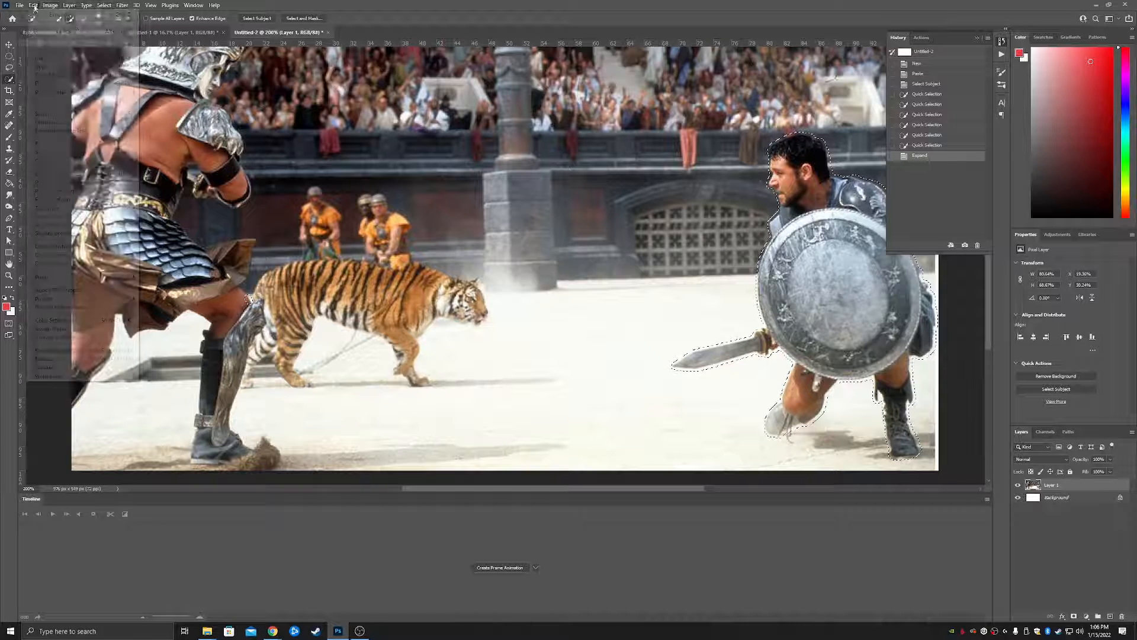
left_click(59, 161)
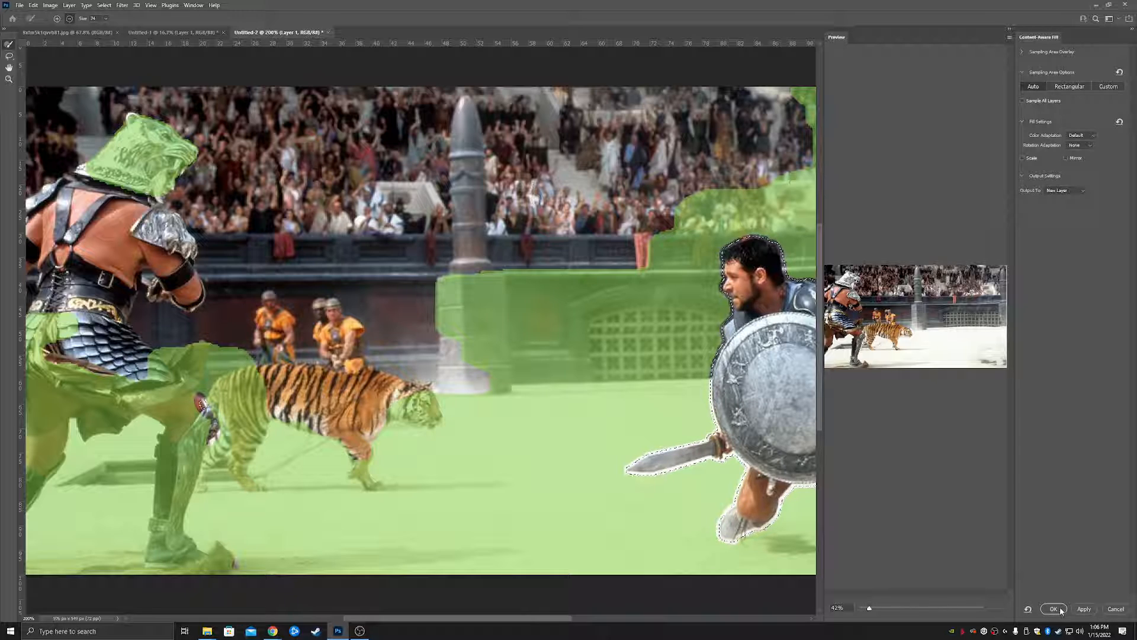
left_click(1054, 609)
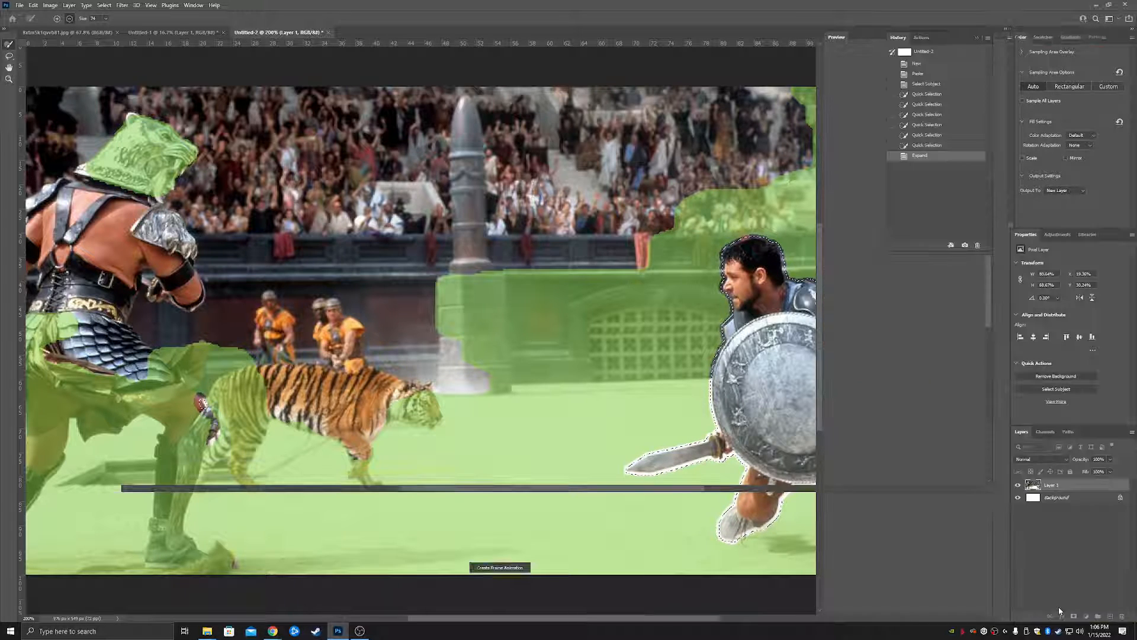
key("ctrl+d")
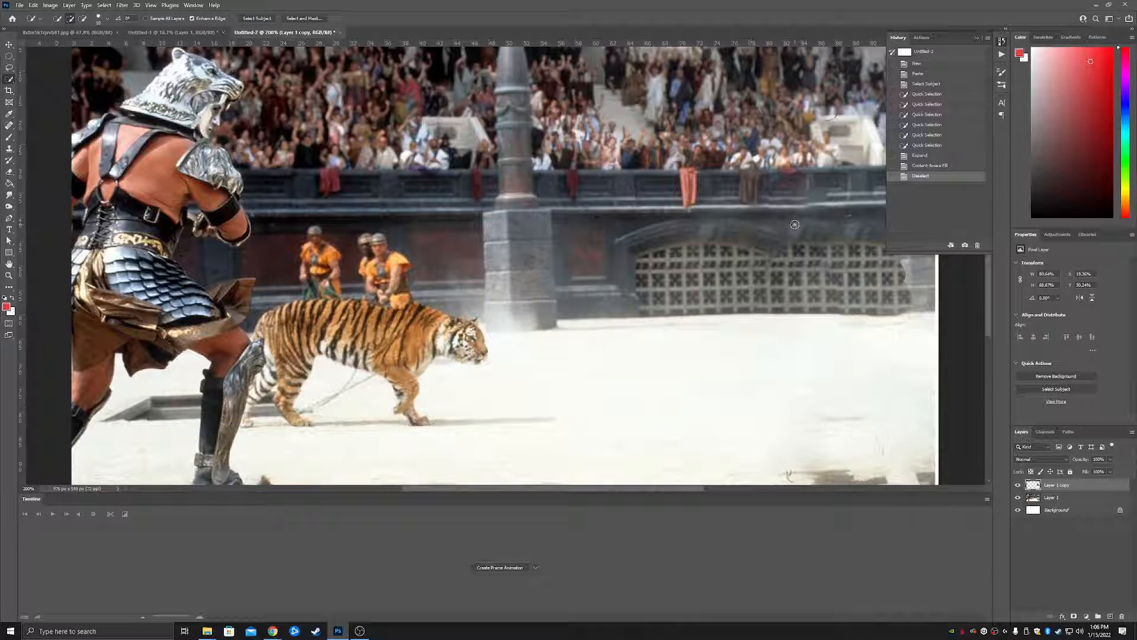
- Copy the entire cut-out lacrosse player from his document and paste him into the arena document as a new layer
key("ctrl+minus")
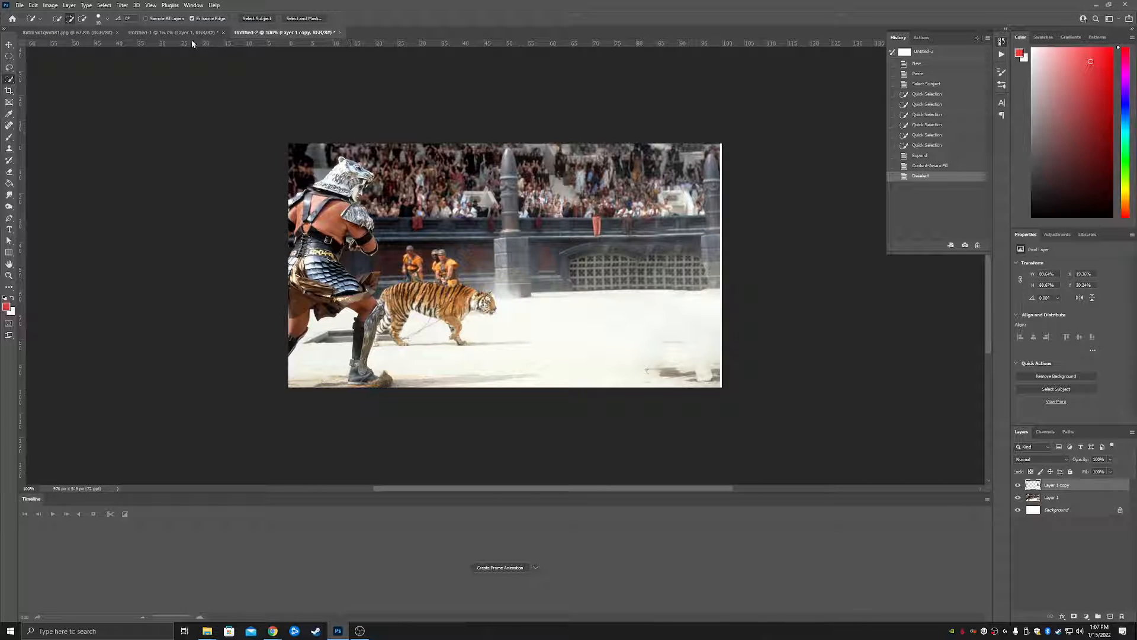
left_click(171, 32)
key("ctrl+a")
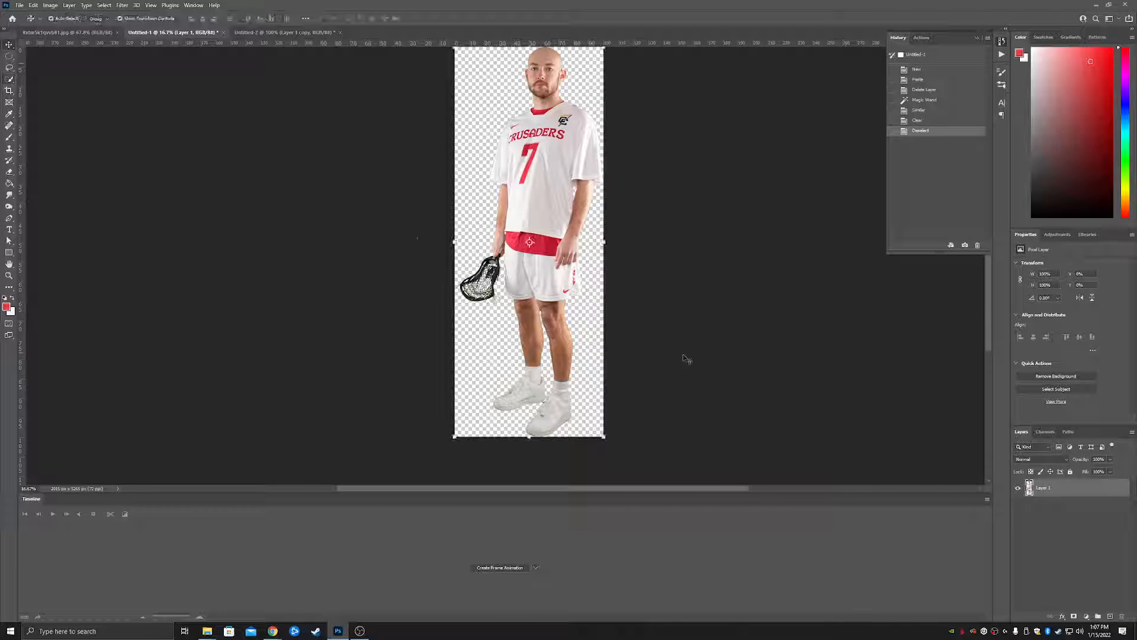
key("v")
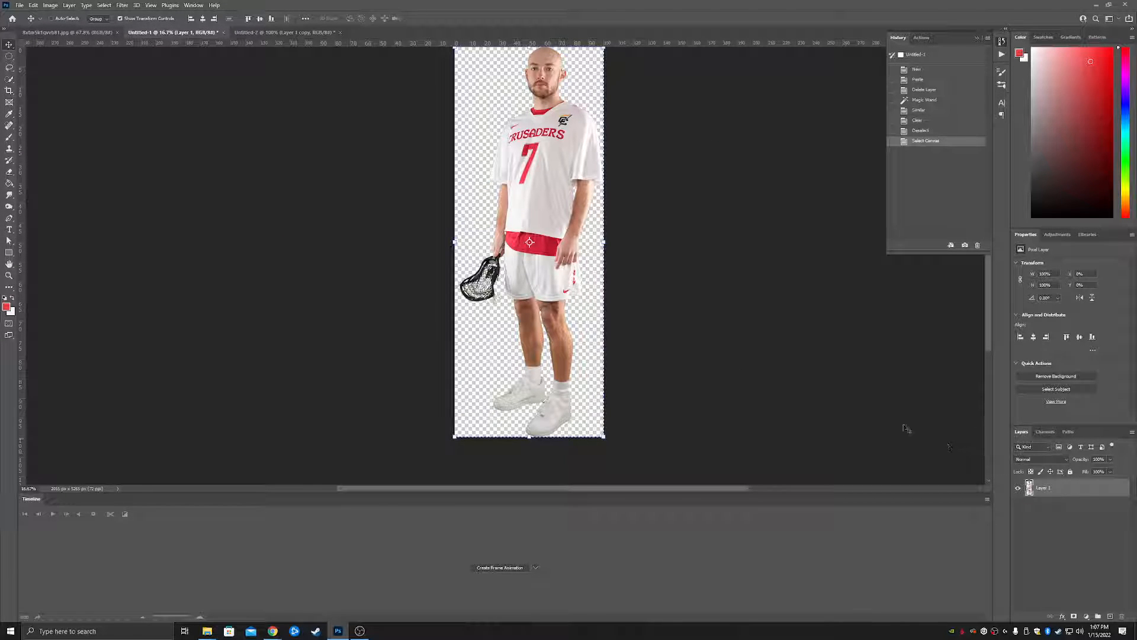
left_click(274, 32)
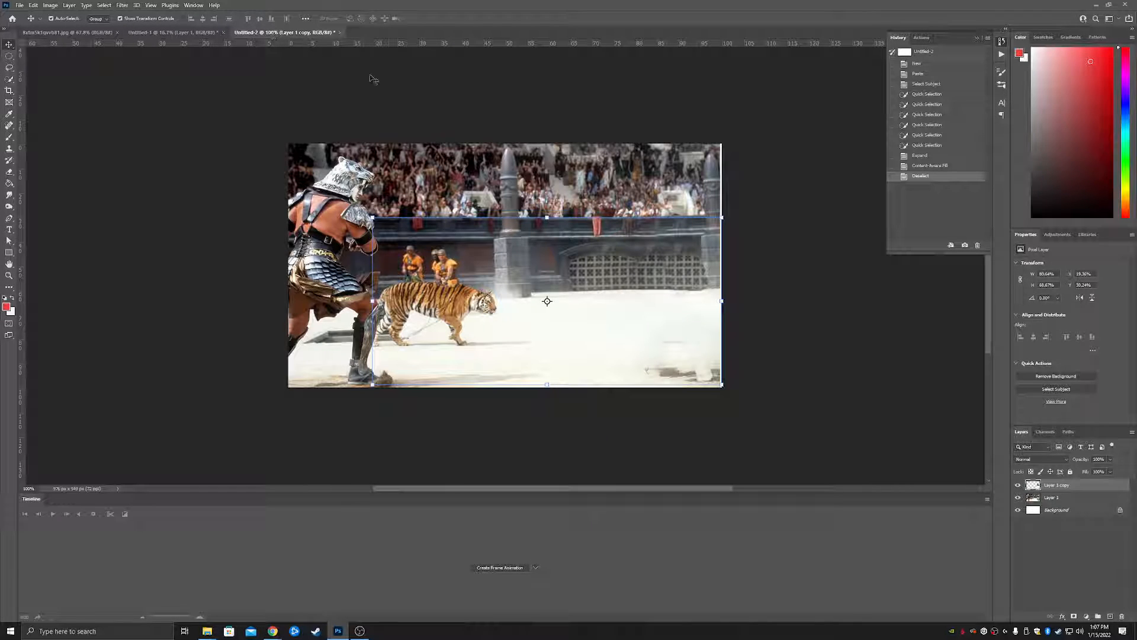
left_click(771, 256)
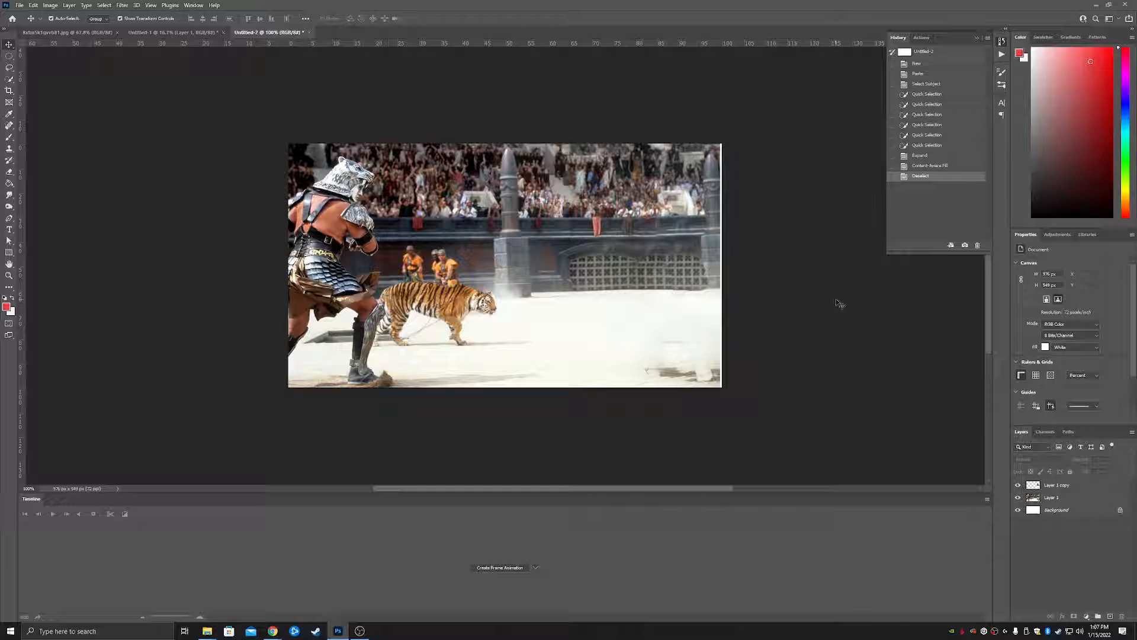
key("ctrl+v")
- Reposition the oversized pasted player and scale him down proportionally with Free Transform
left_click_drag(721, 299, 569, 276)
left_click_drag(671, 290, 526, 239)
left_click_drag(571, 204, 532, 240)
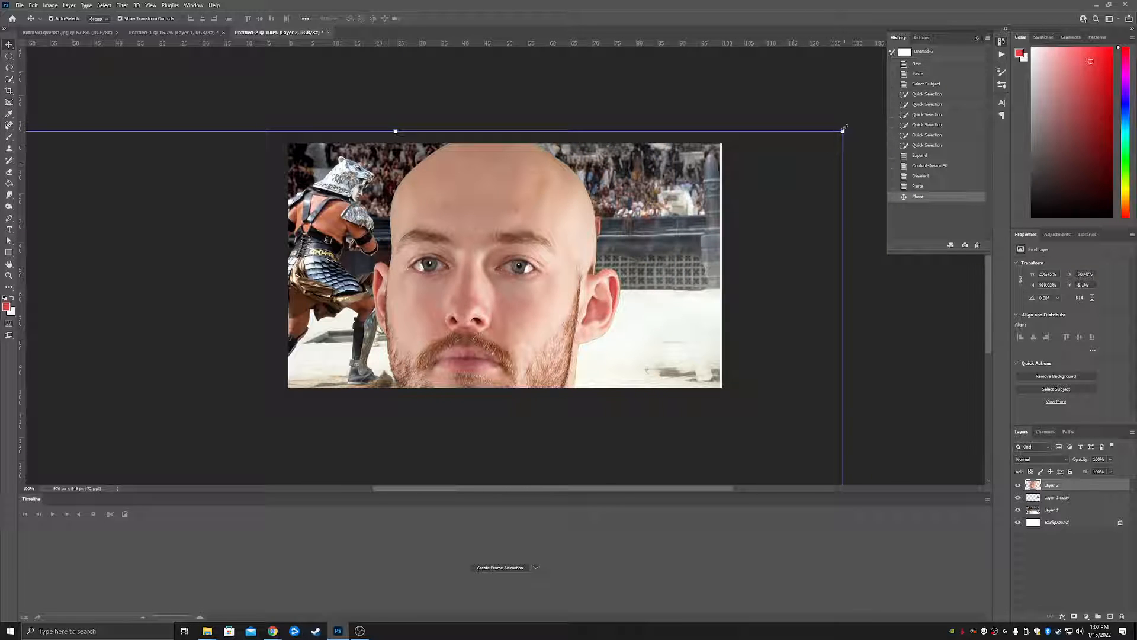
left_click_drag(845, 127, 583, 329)
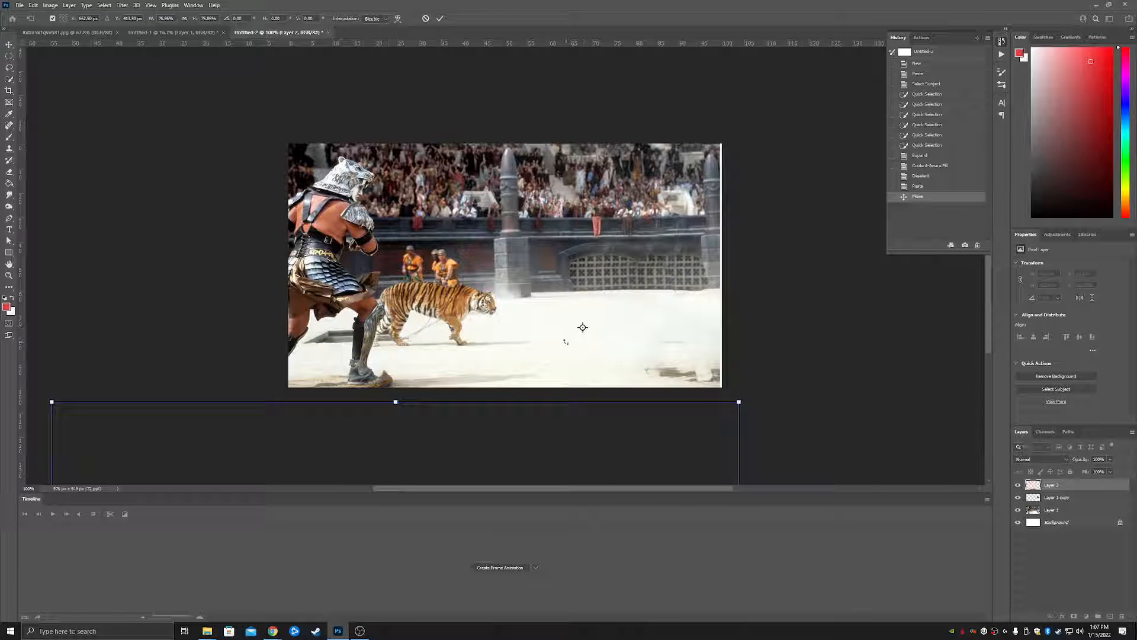
key("Return")
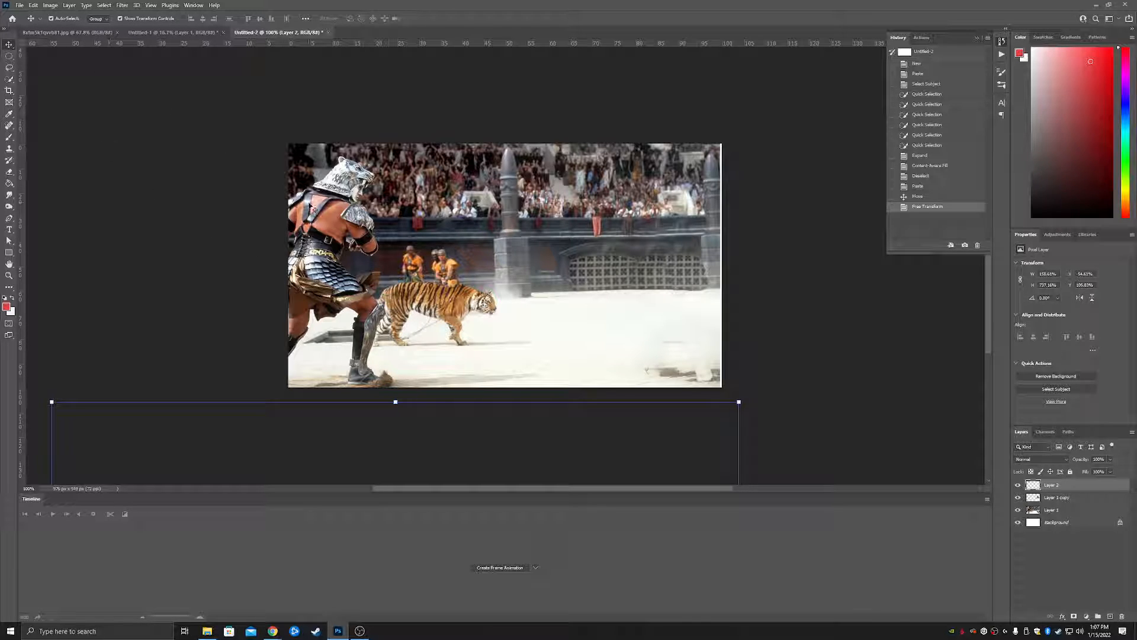
- Align the player layer to the canvas by its horizontal and vertical centers, and deselect
key("ctrl+a")
left_click(202, 19)
left_click(260, 18)
key("ctrl+d")
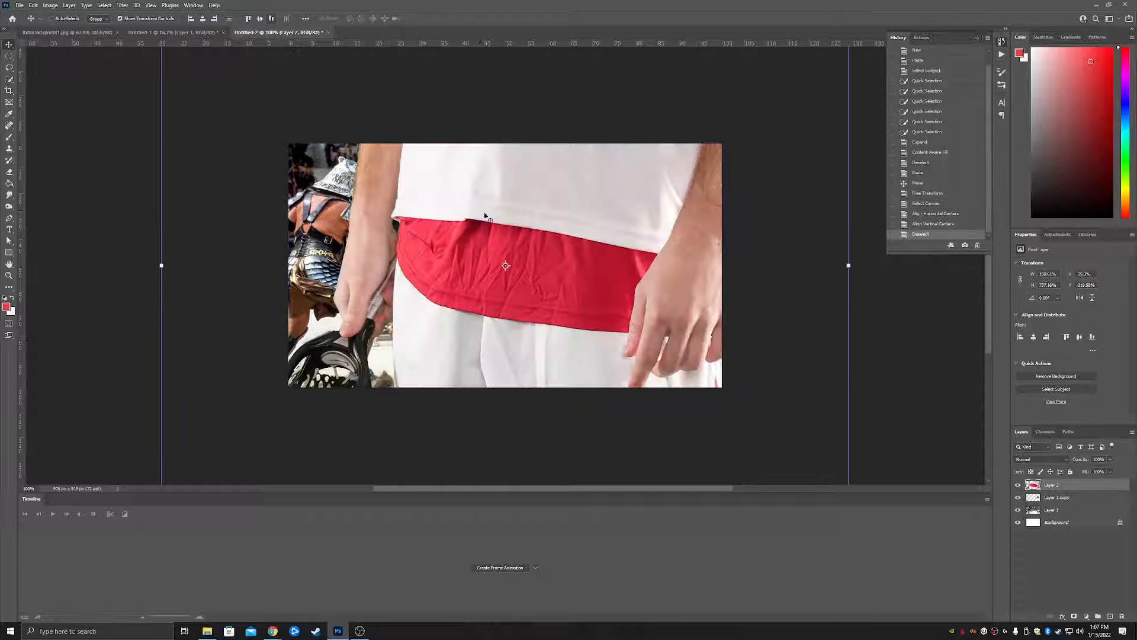
- Move the player layer down and across until his head and neck are within the arena image
left_click_drag(485, 215, 425, 385)
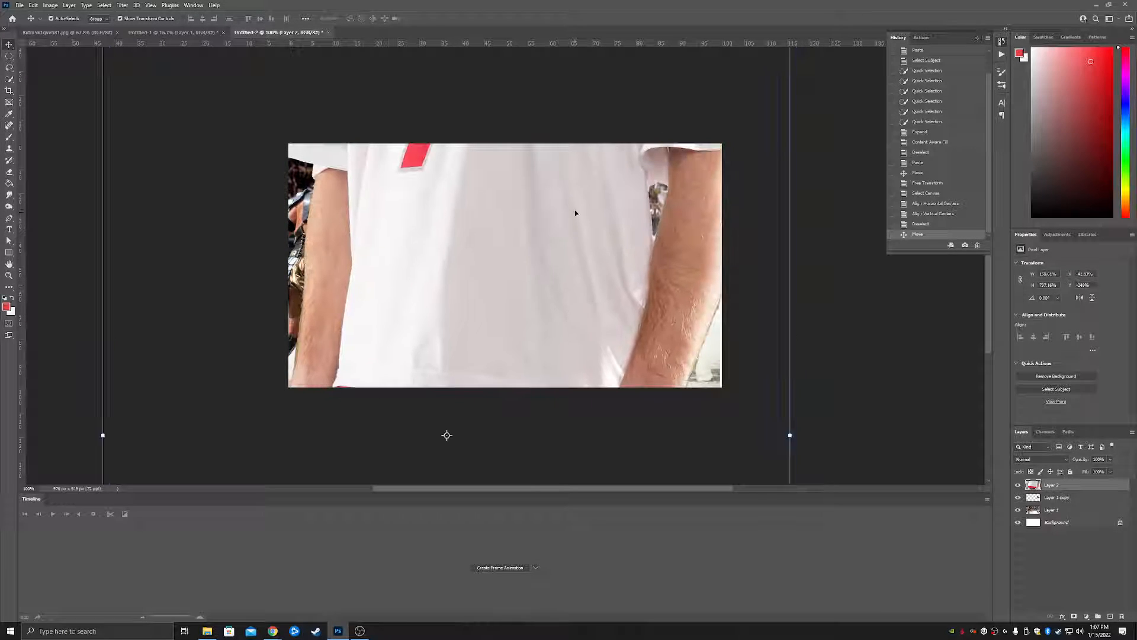
left_click_drag(575, 213, 549, 287)
left_click_drag(712, 228, 697, 278)
left_click_drag(507, 334, 577, 202)
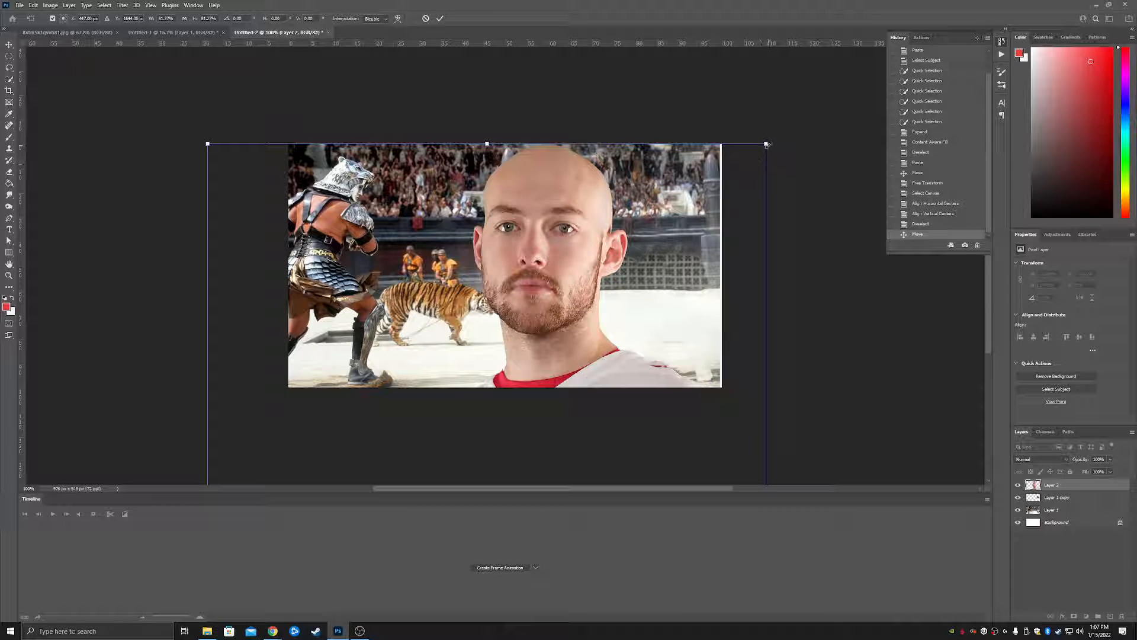
- Scale the player down proportionally and move him to the arena's right side, fitting his whole body within the image
left_click_drag(767, 144, 645, 238)
left_click_drag(593, 313, 655, 232)
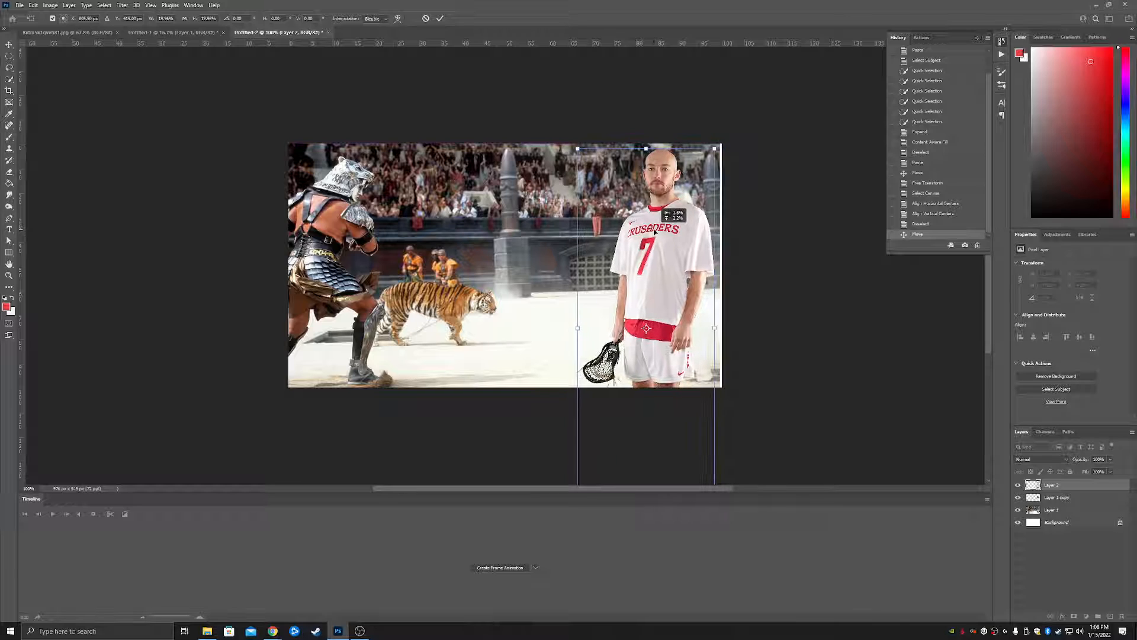
left_click_drag(715, 149, 703, 178)
left_click_drag(647, 284, 670, 235)
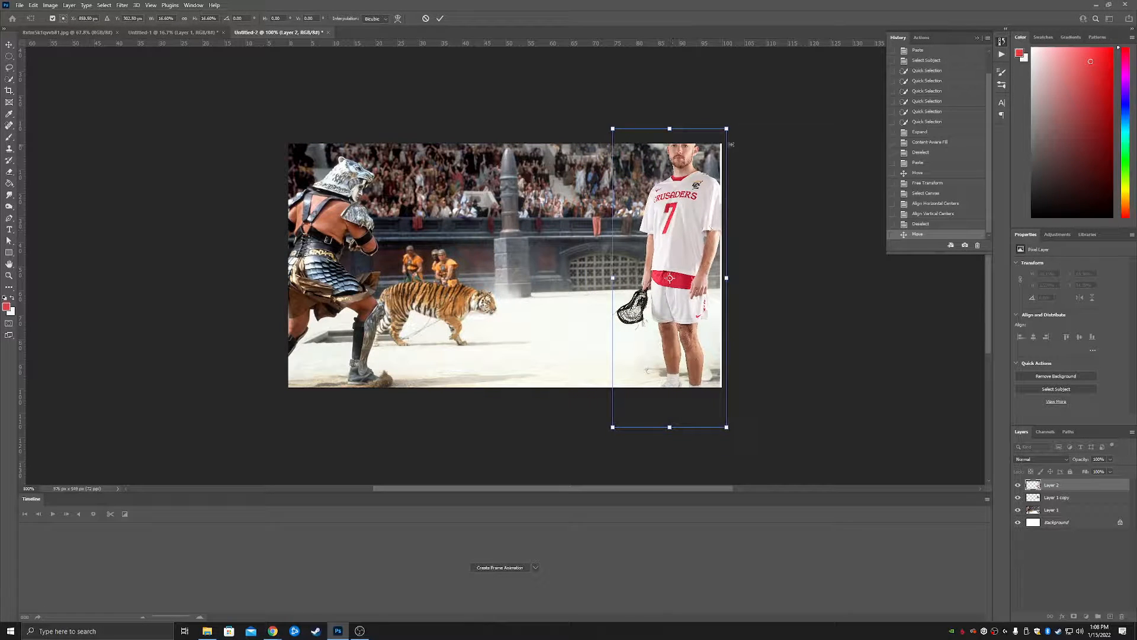
left_click_drag(723, 132, 709, 155)
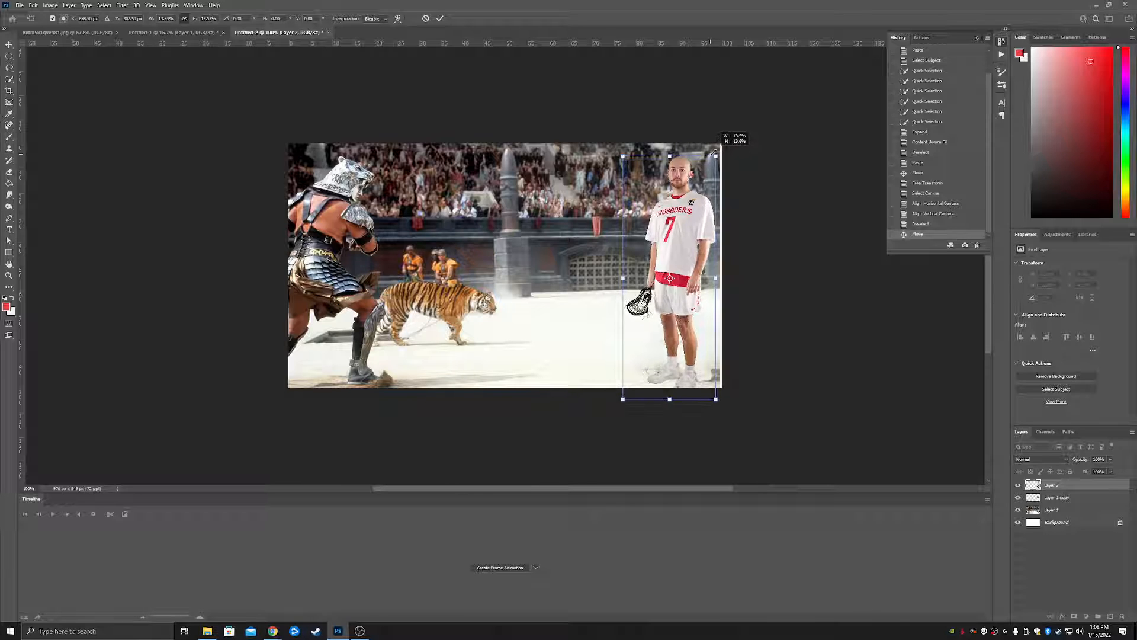
left_click_drag(666, 214, 687, 232)
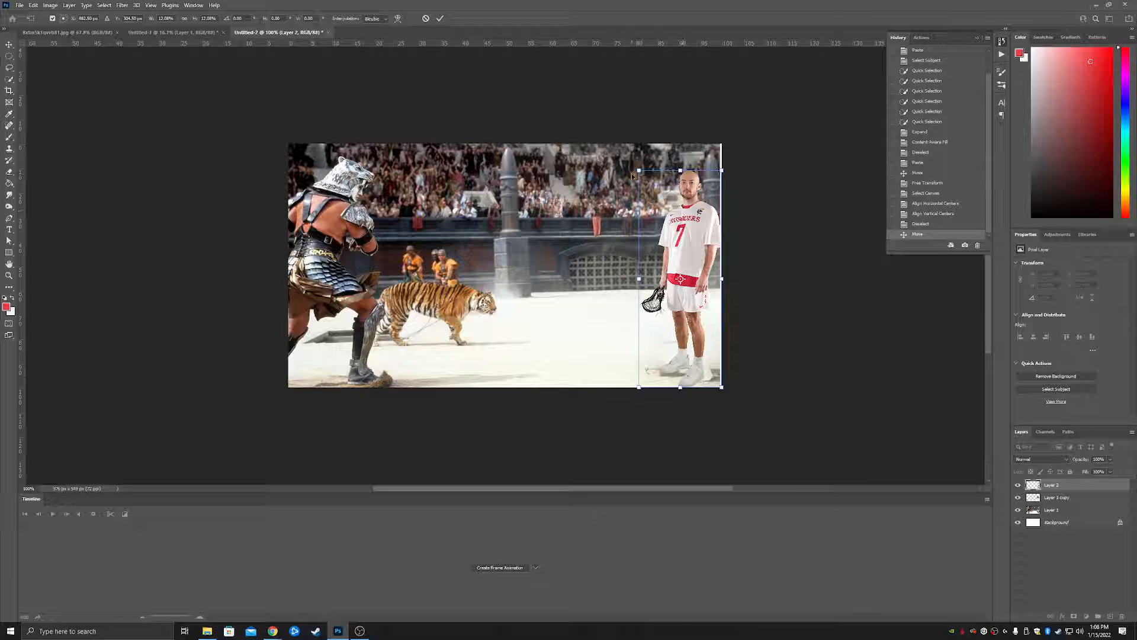
- Enlarge the player slightly to nearly the full image height, stand him at the lower right of the sand, and apply the transform
left_click_drag(640, 171, 634, 160)
left_click_drag(677, 219, 665, 210)
left_click_drag(627, 151, 618, 146)
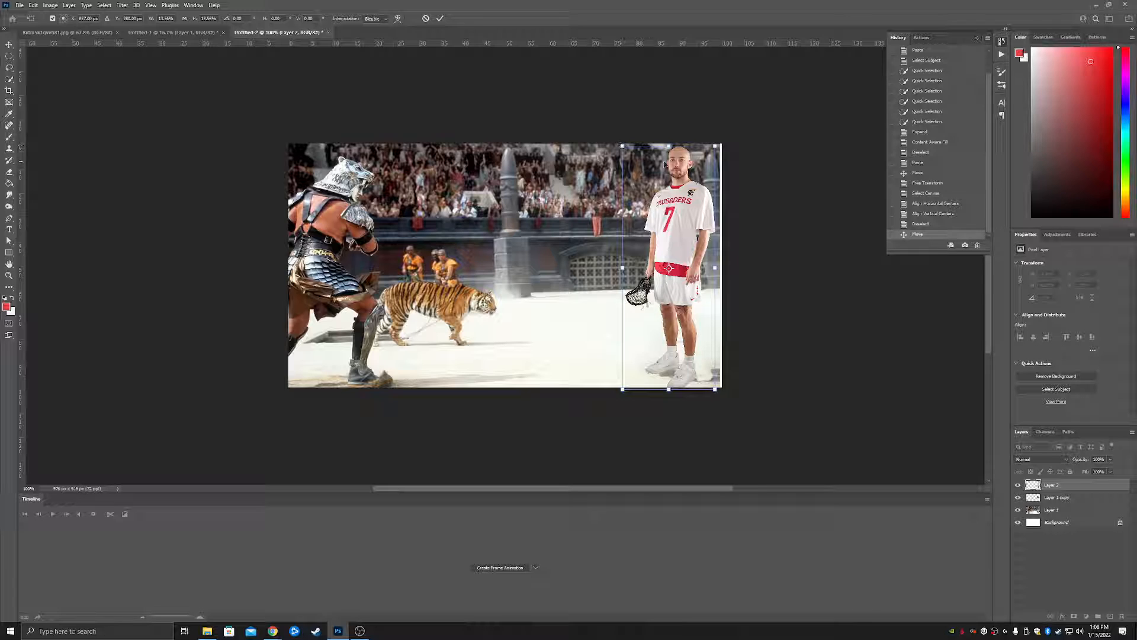
key("Return")
left_click(843, 286)
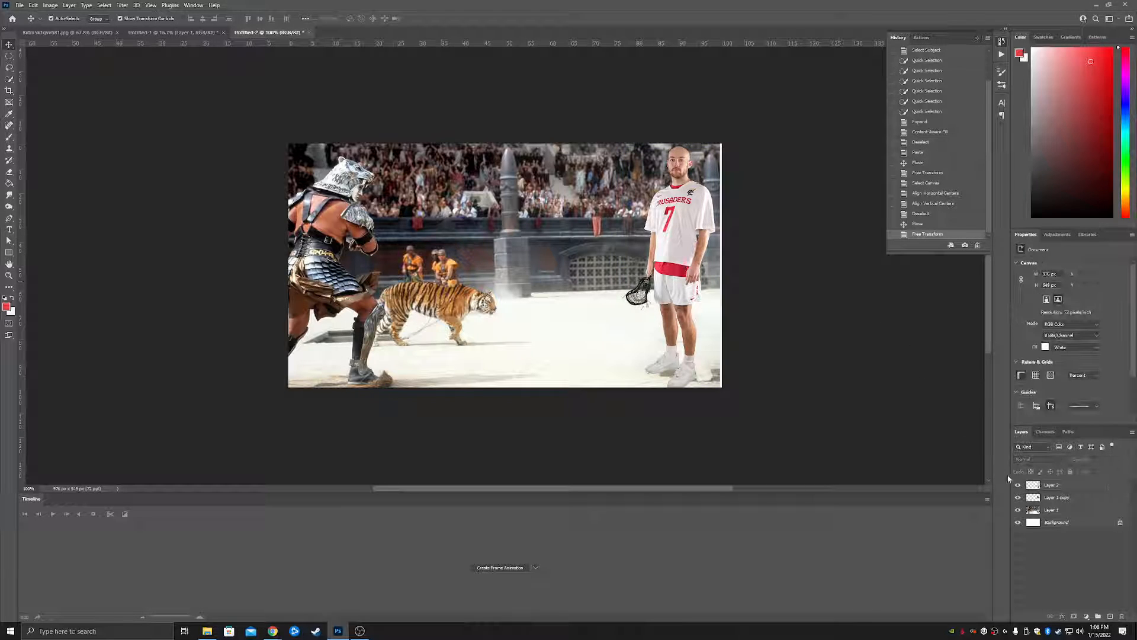
- Hide the player layer and stamp the visible arena layers into a new layer above the Content-Aware Fill layer
left_click(1016, 485)
left_click(1052, 509)
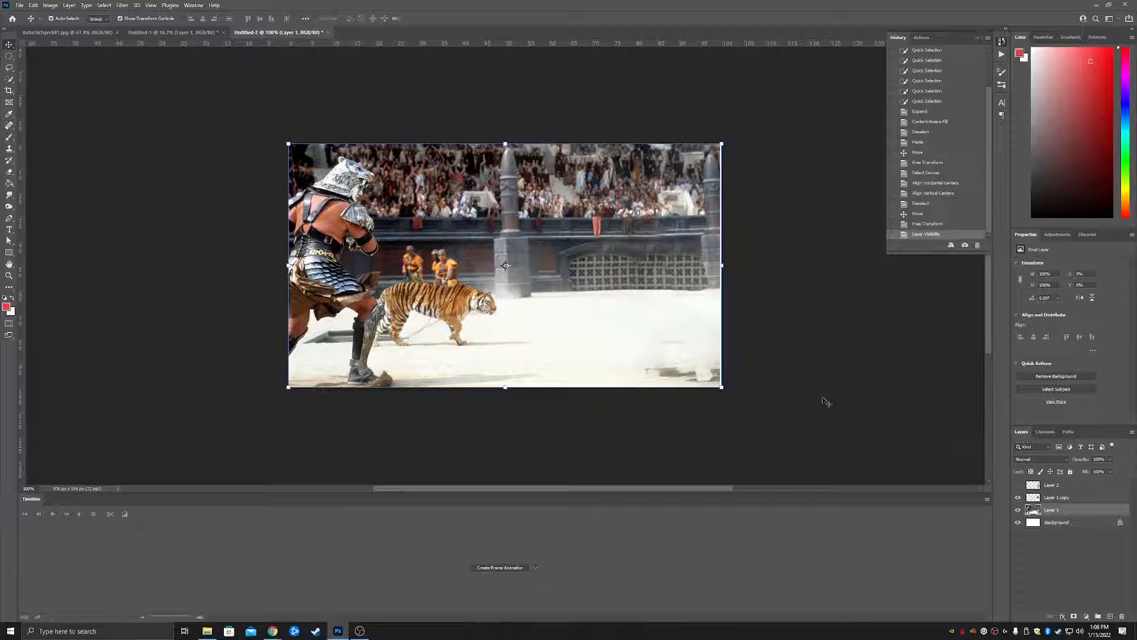
left_click(1017, 485)
left_click(1017, 485)
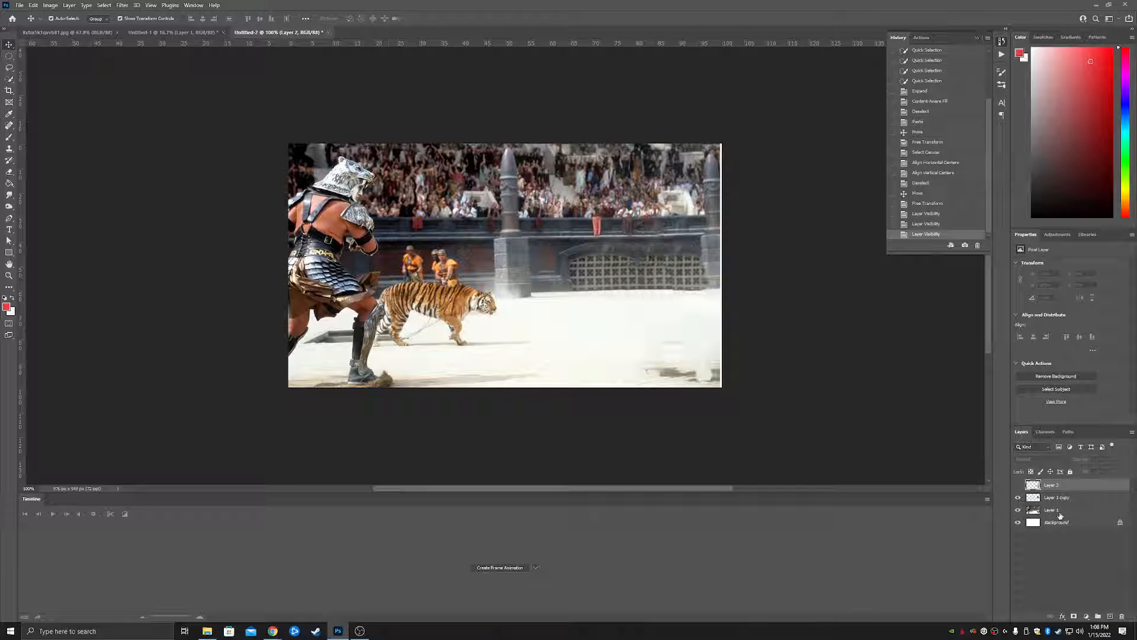
left_click(1066, 498)
key("ctrl+shift+alt+e")
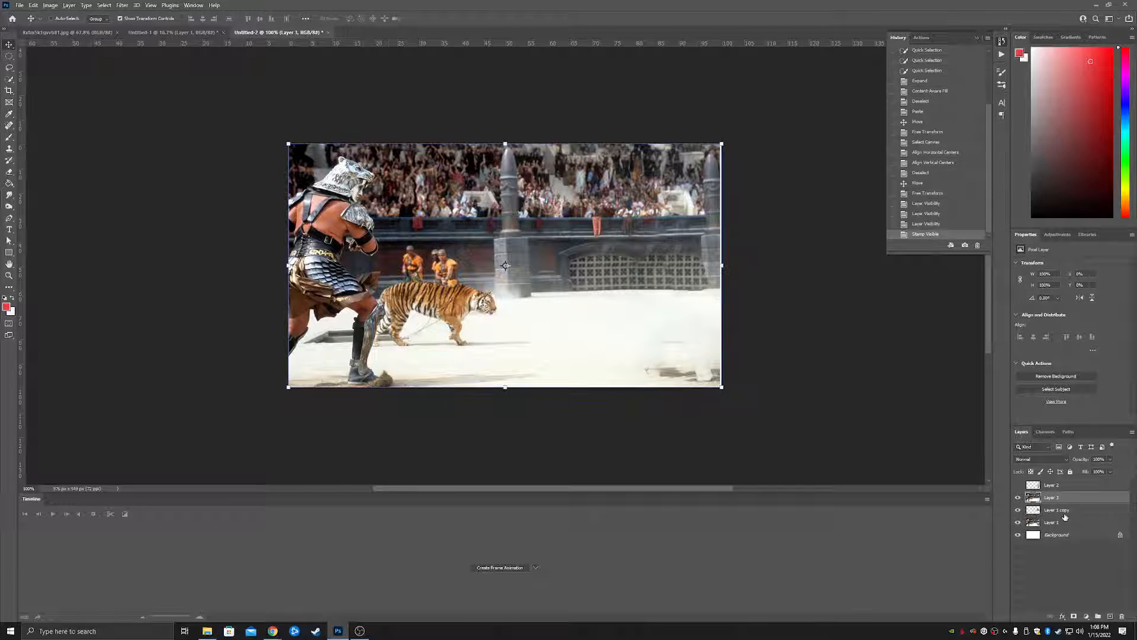
key("ctrl+z")
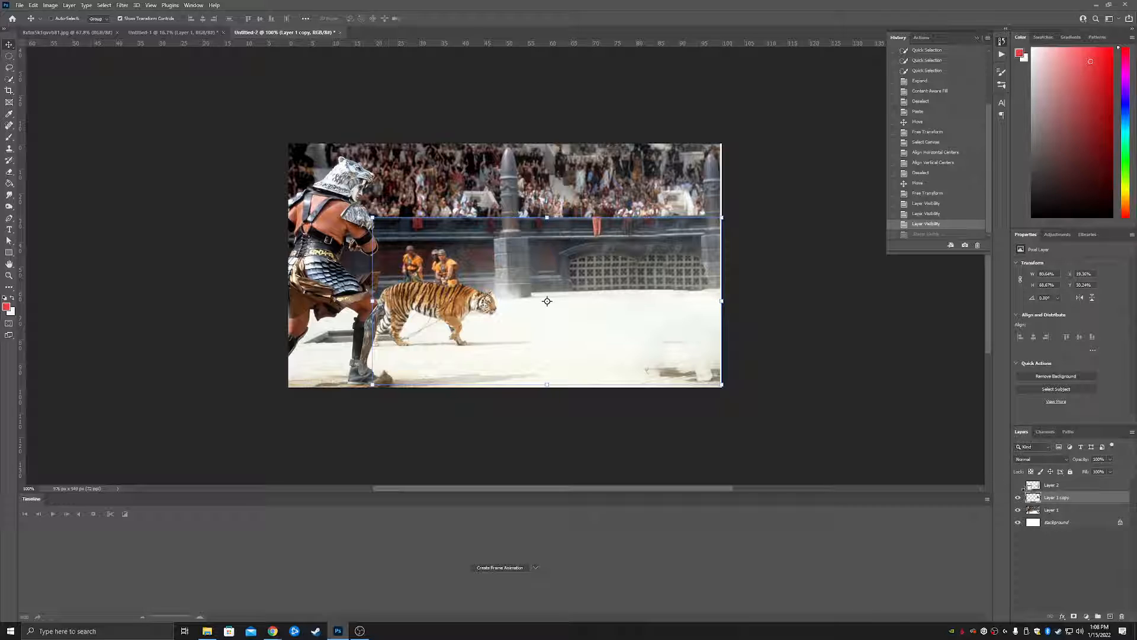
key("ctrl+shift+alt+e")
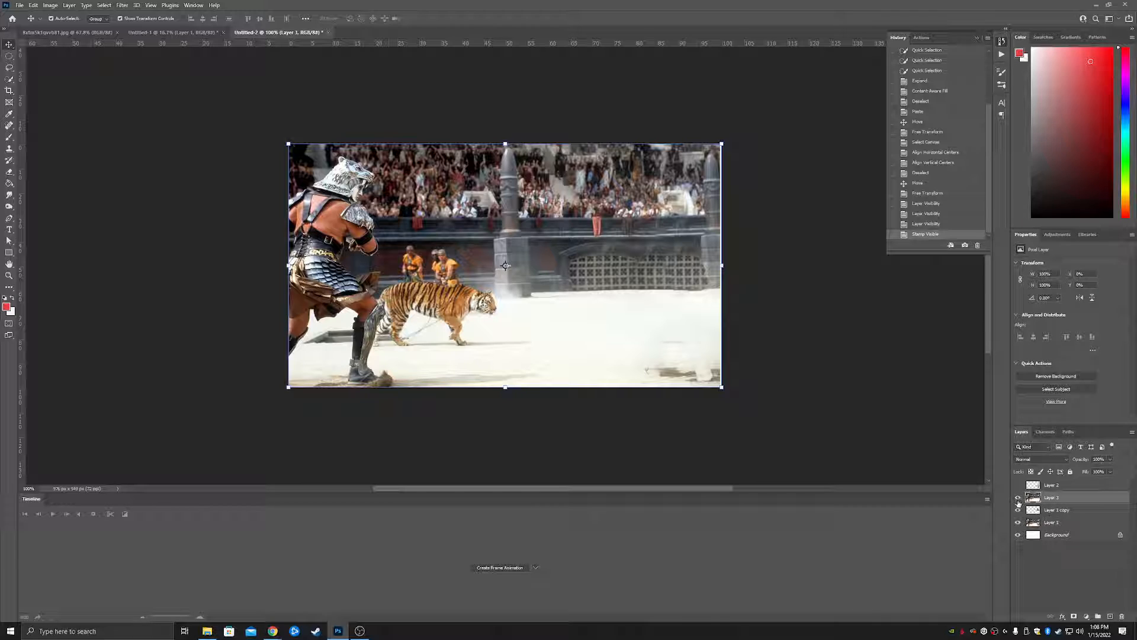
- Remove the leftover shadows and marks from the sand where the gladiator stood, using the Spot Healing Brush on the stamped layer
key("z")
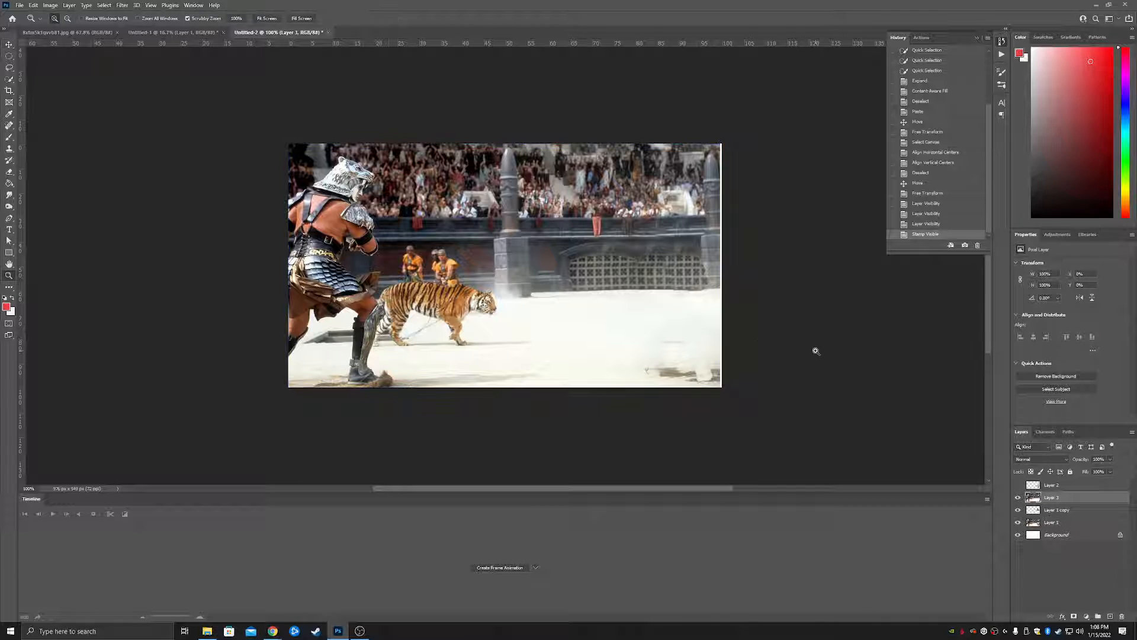
left_click(657, 350)
left_click(670, 357)
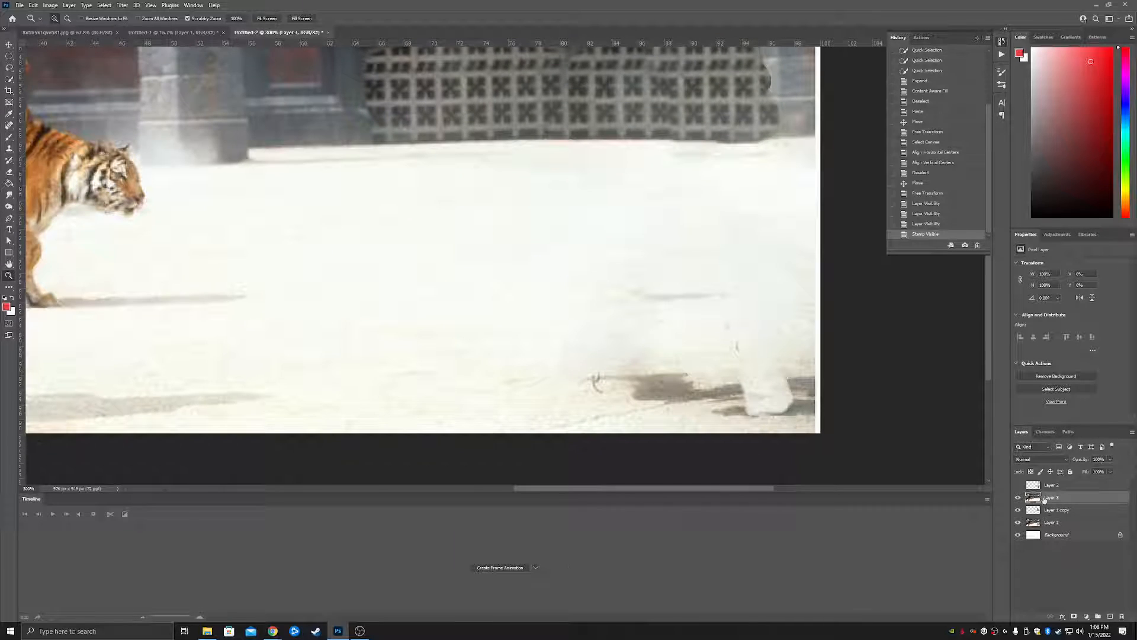
left_click(1018, 497)
left_click(1018, 523)
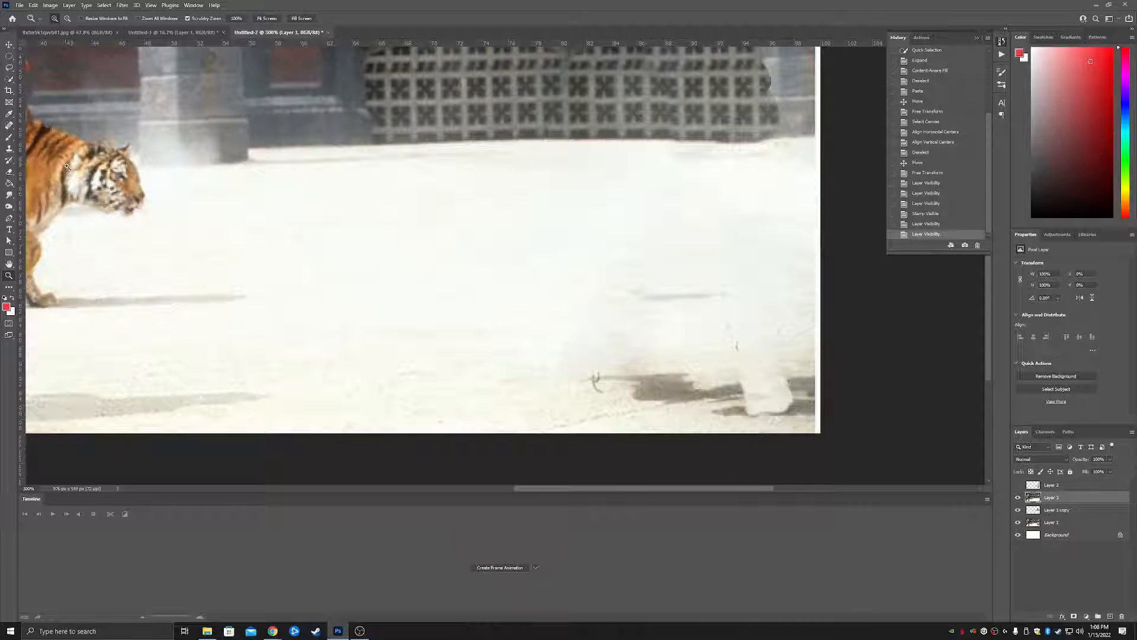
left_click(9, 125)
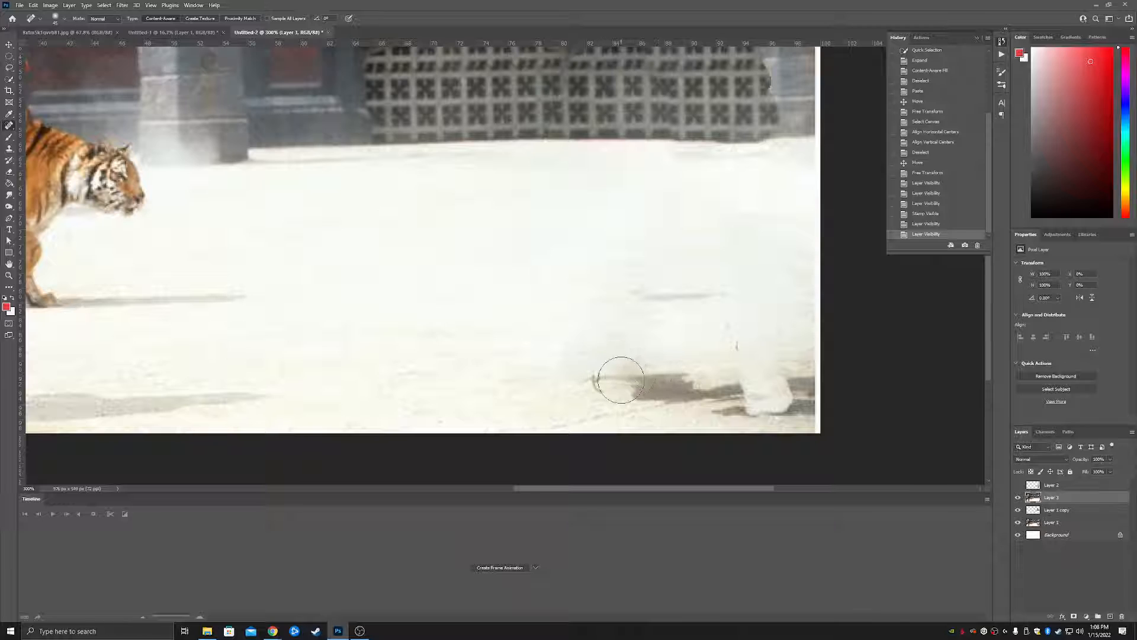
mouse_move(593, 370)
left_mouse_down()
mouse_move(702, 386)
mouse_move(605, 386)
mouse_move(678, 395)
left_mouse_up()
mouse_move(747, 396)
left_mouse_down()
mouse_move(739, 404)
mouse_move(782, 385)
mouse_move(793, 396)
mouse_move(767, 355)
mouse_move(747, 380)
left_mouse_up()
left_click_drag(715, 301, 633, 301)
left_click_drag(597, 389, 604, 386)
left_click(681, 387)
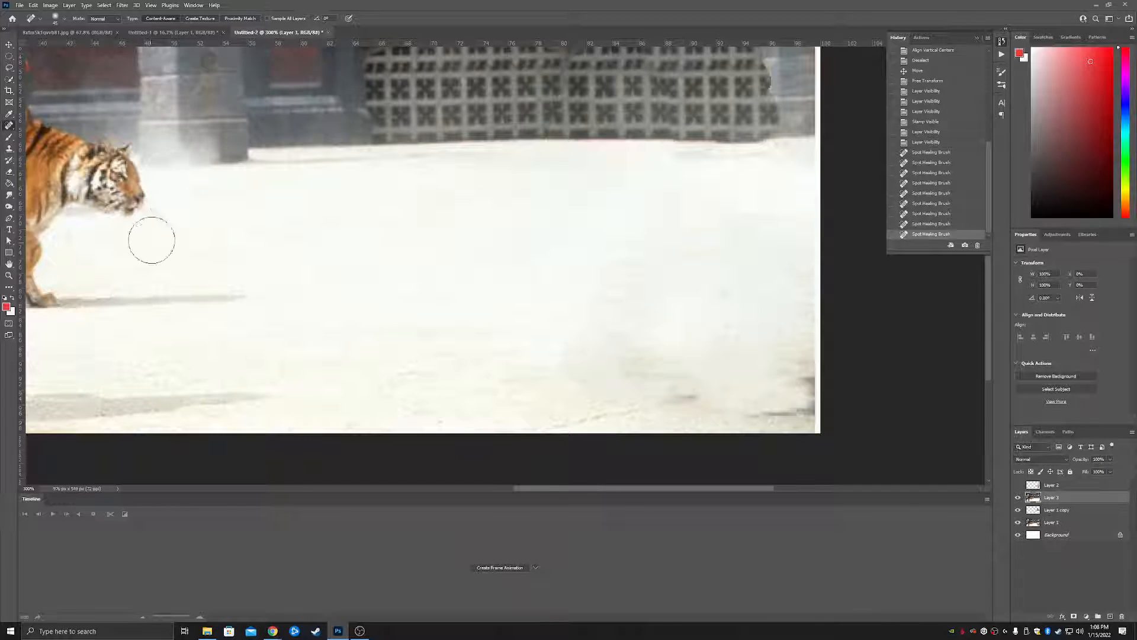
- Clean up the remaining dark spots near the lower-right corner of the sand with the Spot Healing Brush
left_click_drag(706, 399, 682, 393)
mouse_move(748, 409)
left_mouse_down()
mouse_move(792, 397)
mouse_move(794, 375)
left_mouse_up()
left_click(795, 384)
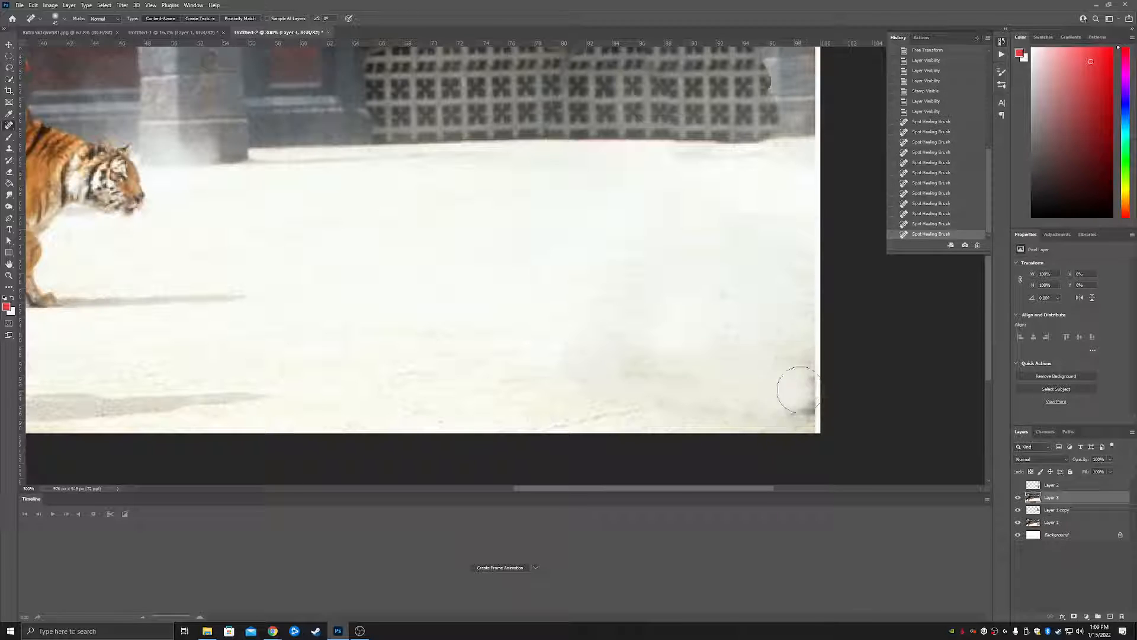
left_click(798, 393)
left_click(798, 411)
left_click(797, 415)
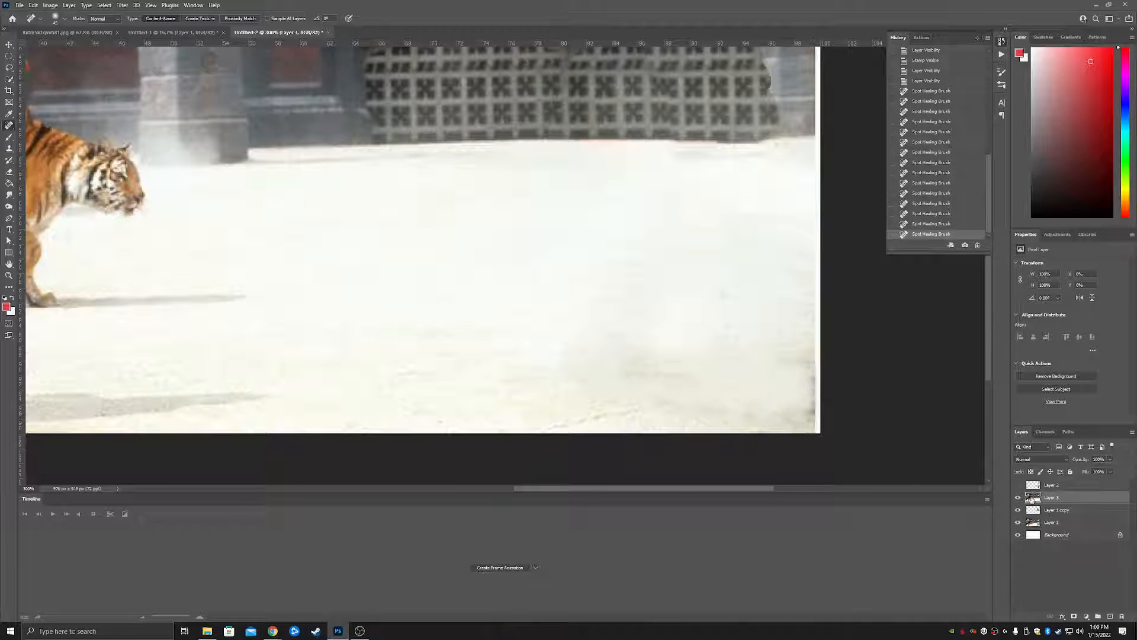
- Show the player layer again and check his legs and shoes against the cleaned sand up close
left_click(1018, 484)
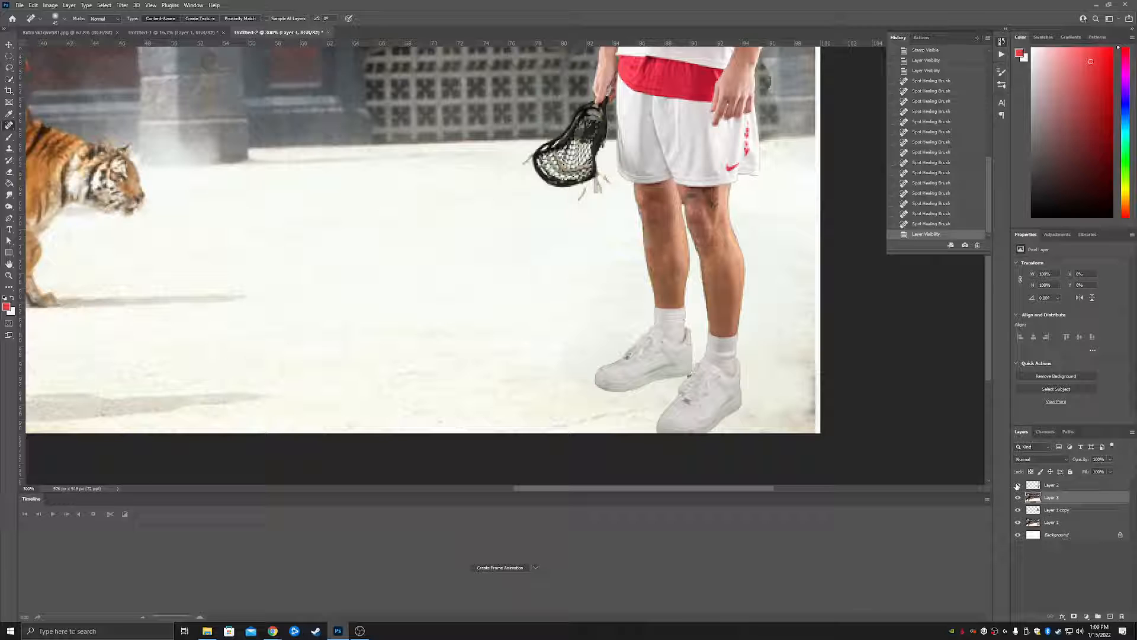
key("ctrl+1")
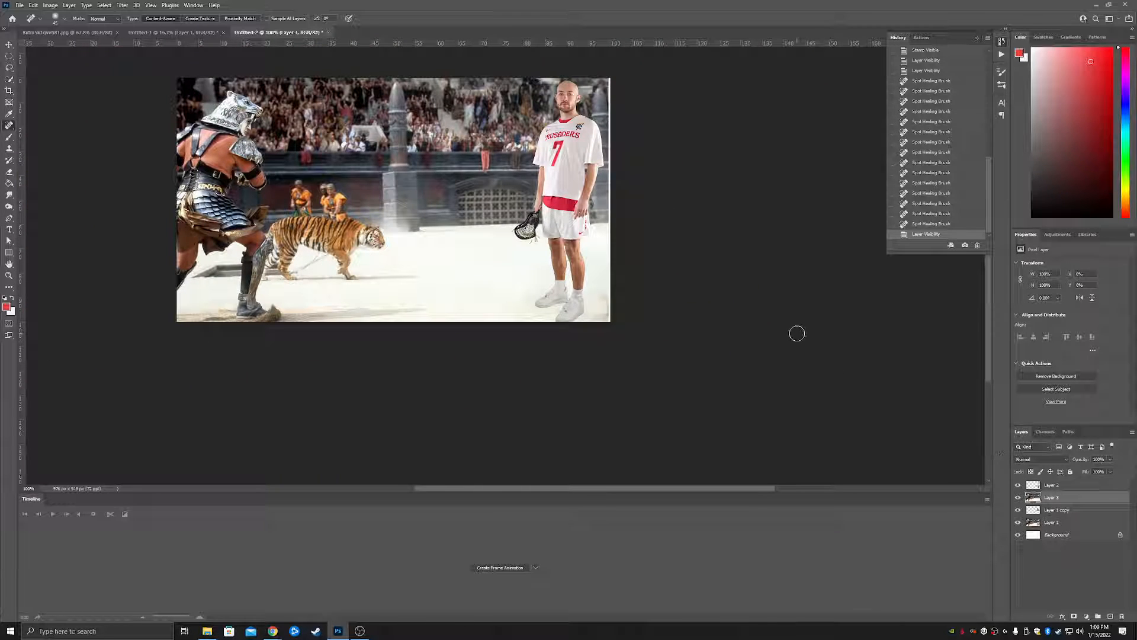
key("ctrl+plus")
key("ctrl+plus")
key("ctrl+plus")
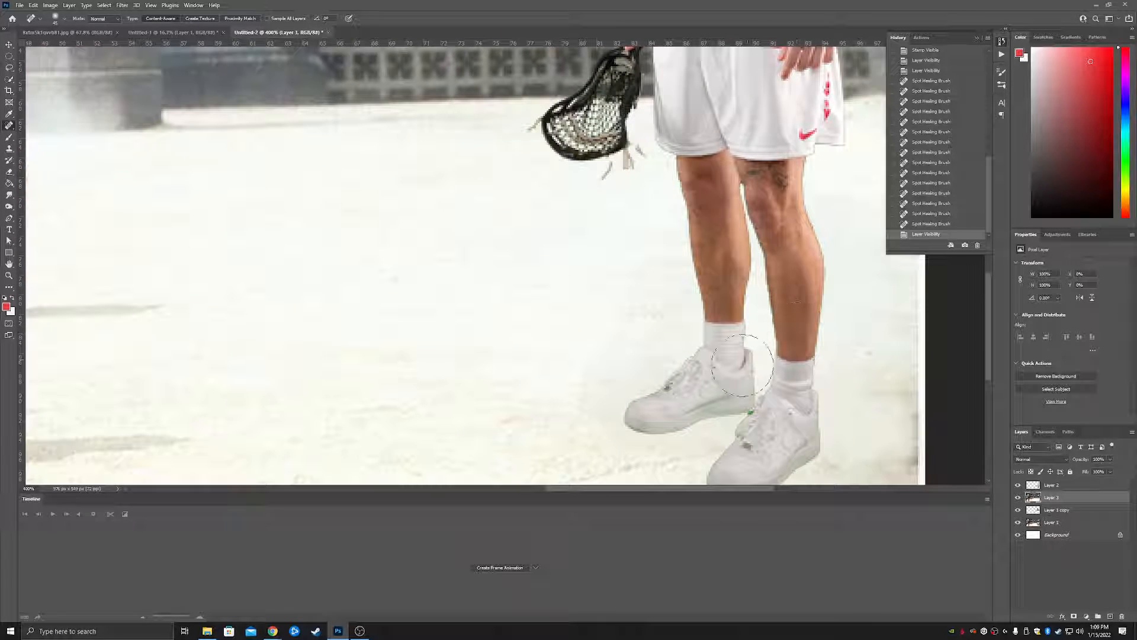
left_click_drag(699, 489, 707, 489)
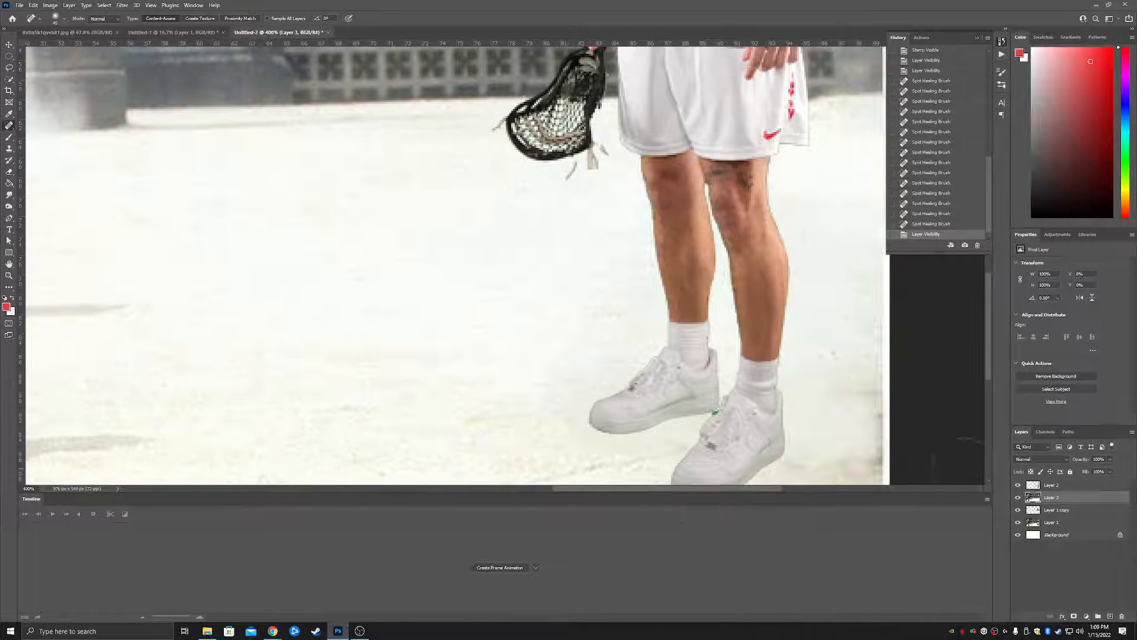
- Add a Hue/Saturation adjustment layer directly above the player layer
left_click(1051, 486)
left_click(1055, 235)
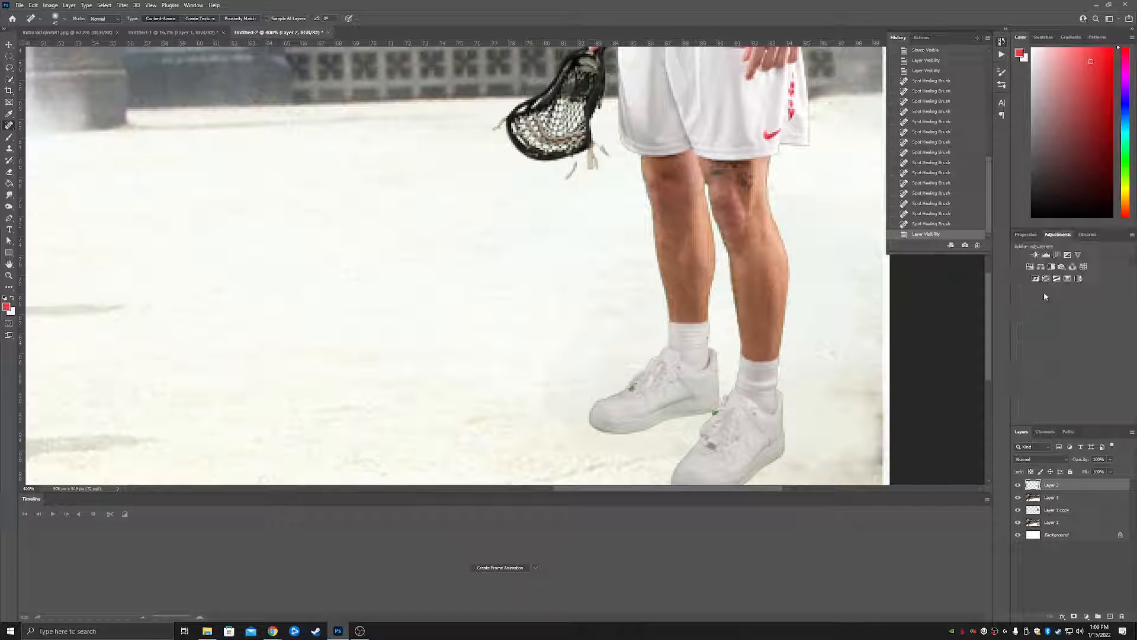
left_click(1030, 267)
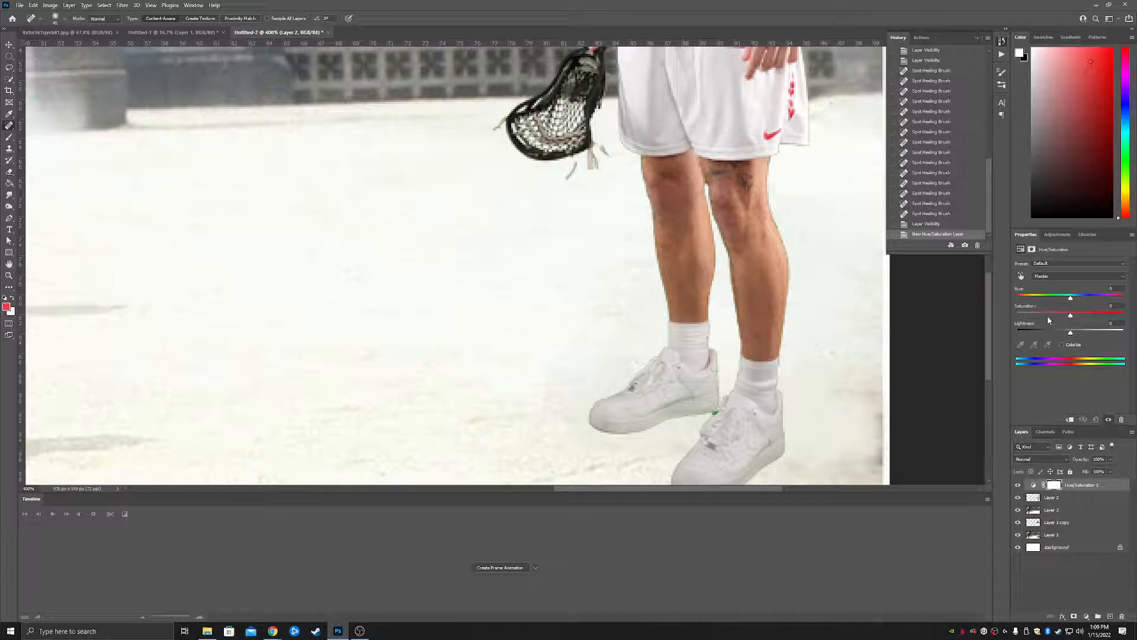
- Set the Greens saturation to -100 in the Hue/Saturation adjustment and compare the player's shoes with and without it
left_click(1054, 276)
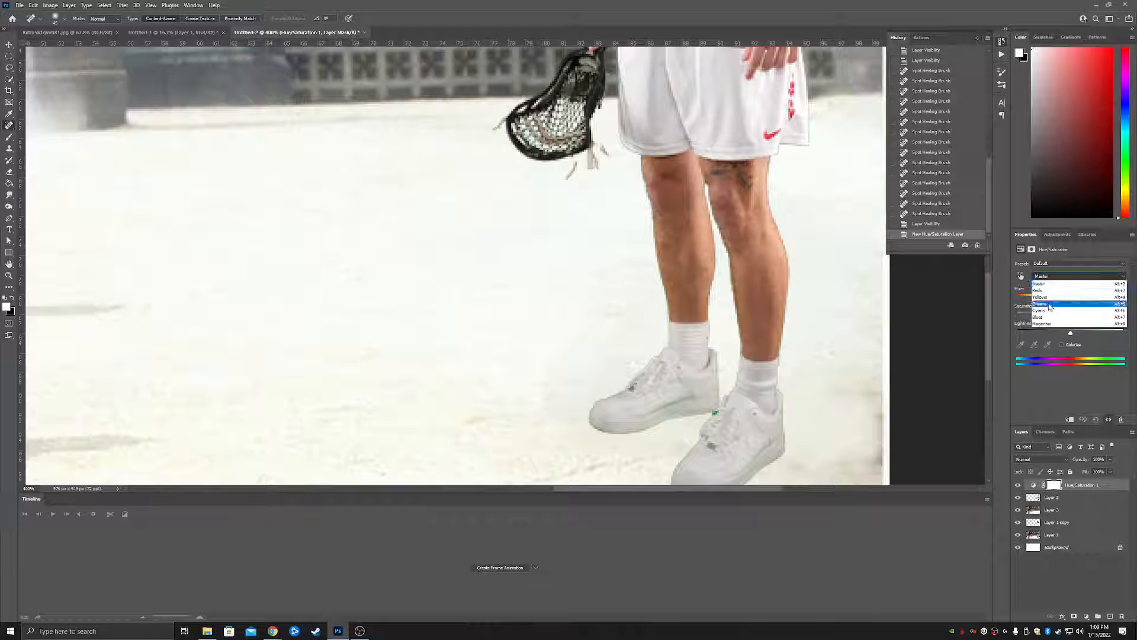
left_click(1046, 303)
left_click_drag(1071, 316, 1017, 315)
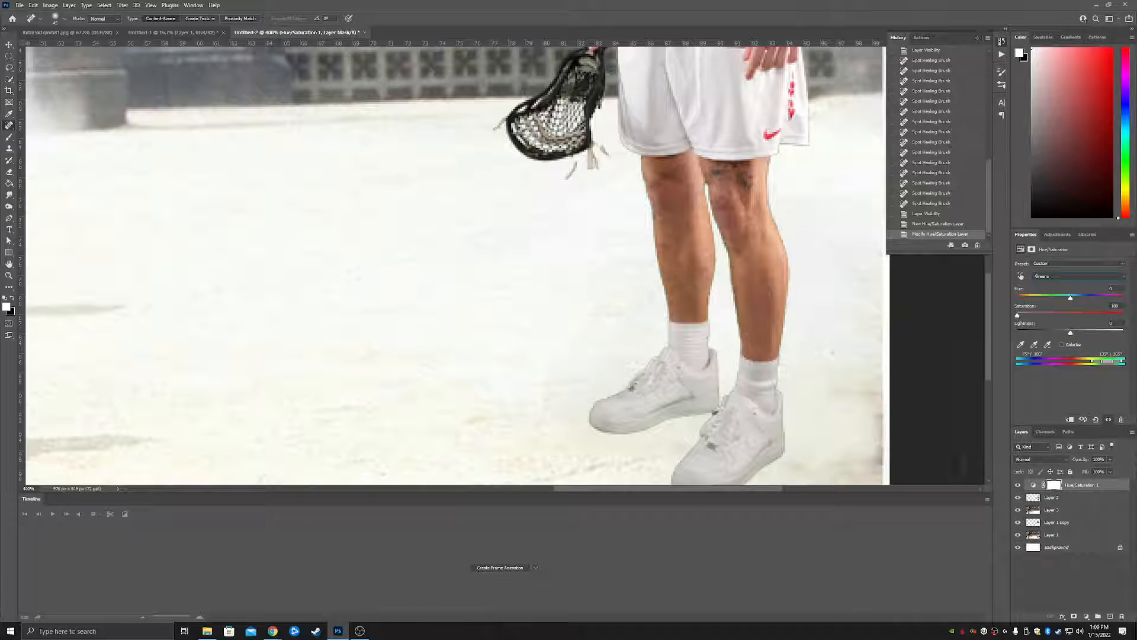
left_click(1017, 485)
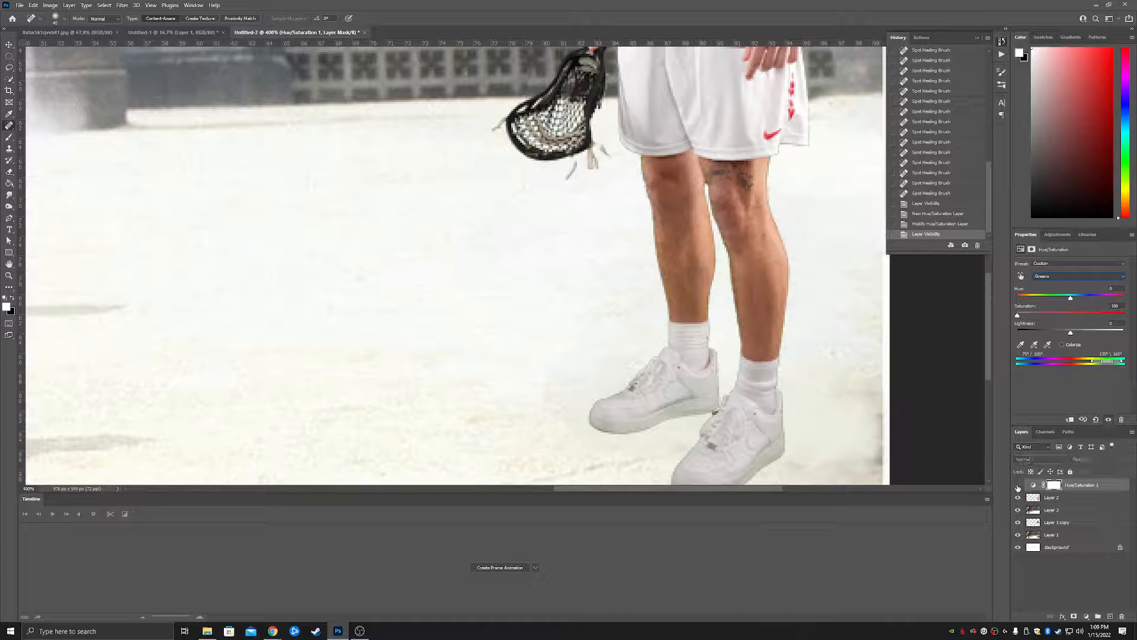
left_click(1018, 485)
left_click(1018, 484)
left_click(1017, 484)
left_click(1017, 485)
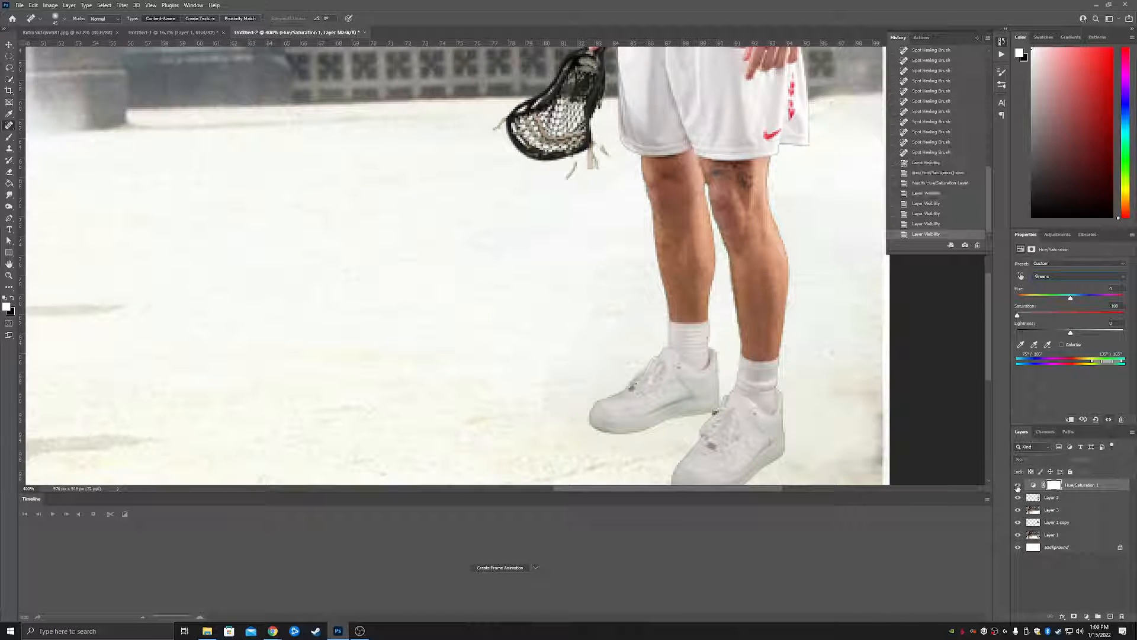
left_click(1018, 484)
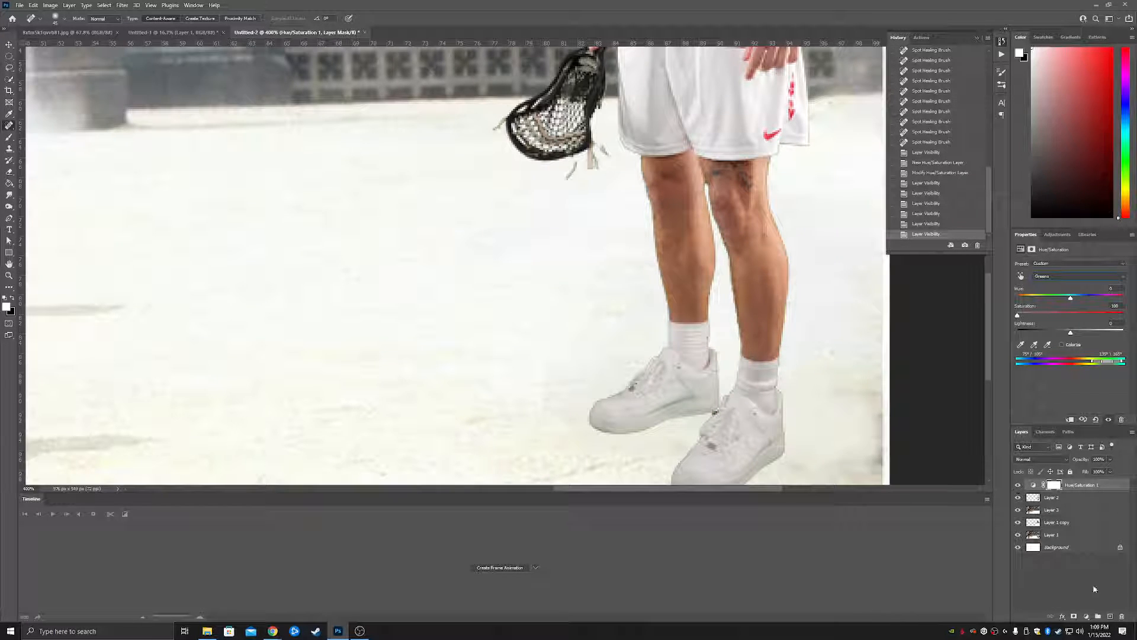
- Clip the Hue/Saturation adjustment to the player layer and check the player within the whole arena scene
right_click(1081, 488)
left_click(1060, 280)
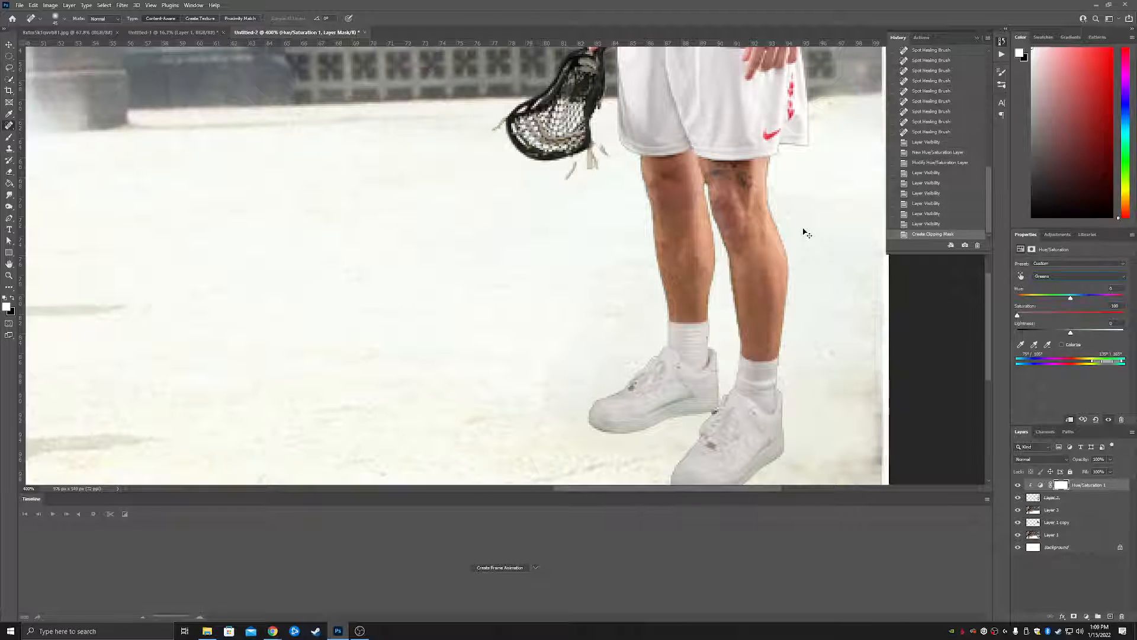
key("ctrl+minus")
key("ctrl+minus")
key("ctrl+minus")
key("ctrl+plus")
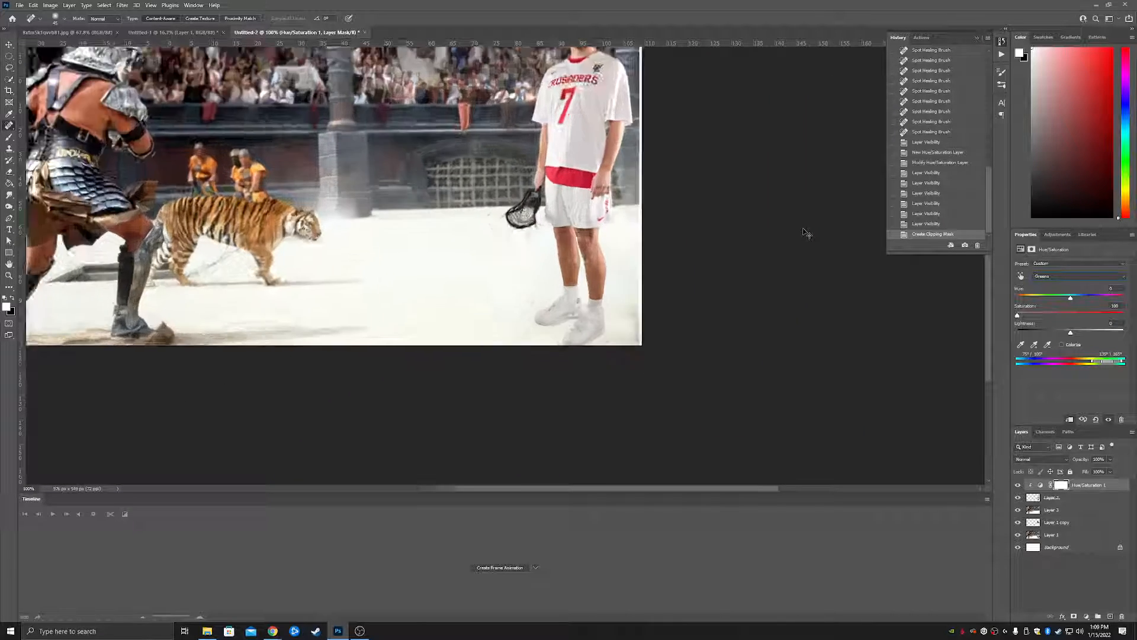
key("ctrl+minus")
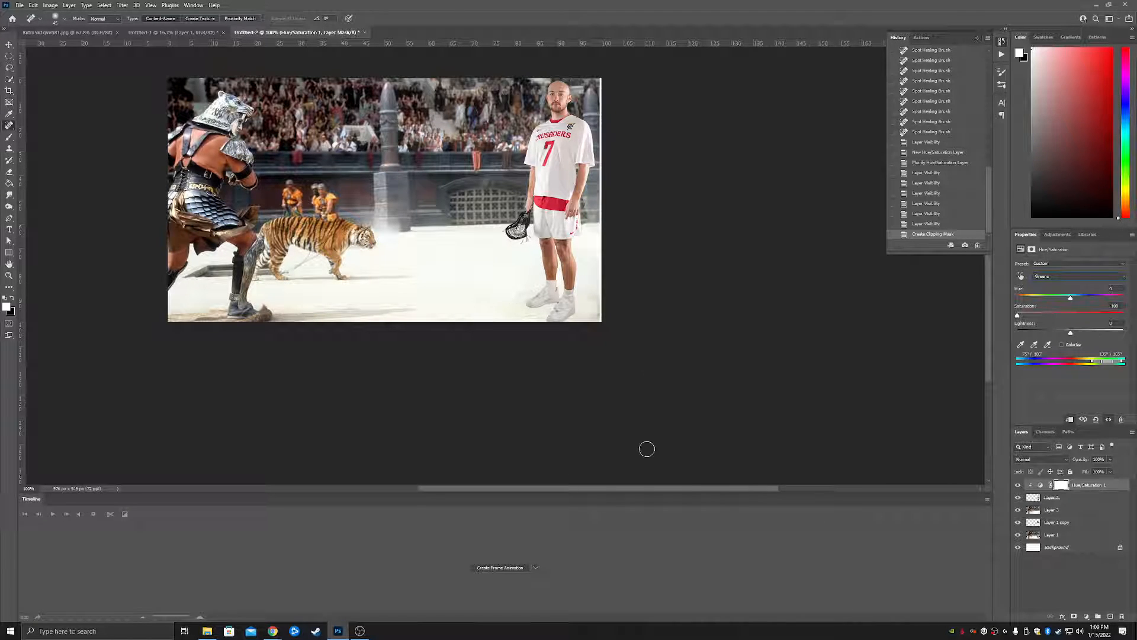
left_click_drag(625, 488, 595, 488)
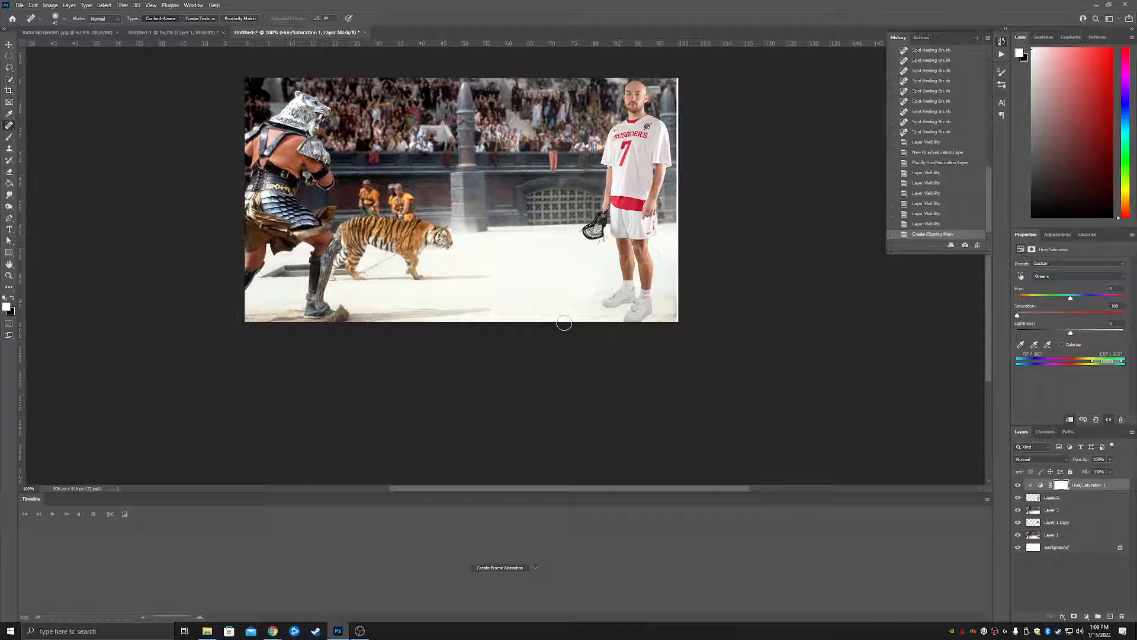
- Duplicate the player layer and move the copy above the Hue/Saturation adjustment layer
left_click(1089, 501)
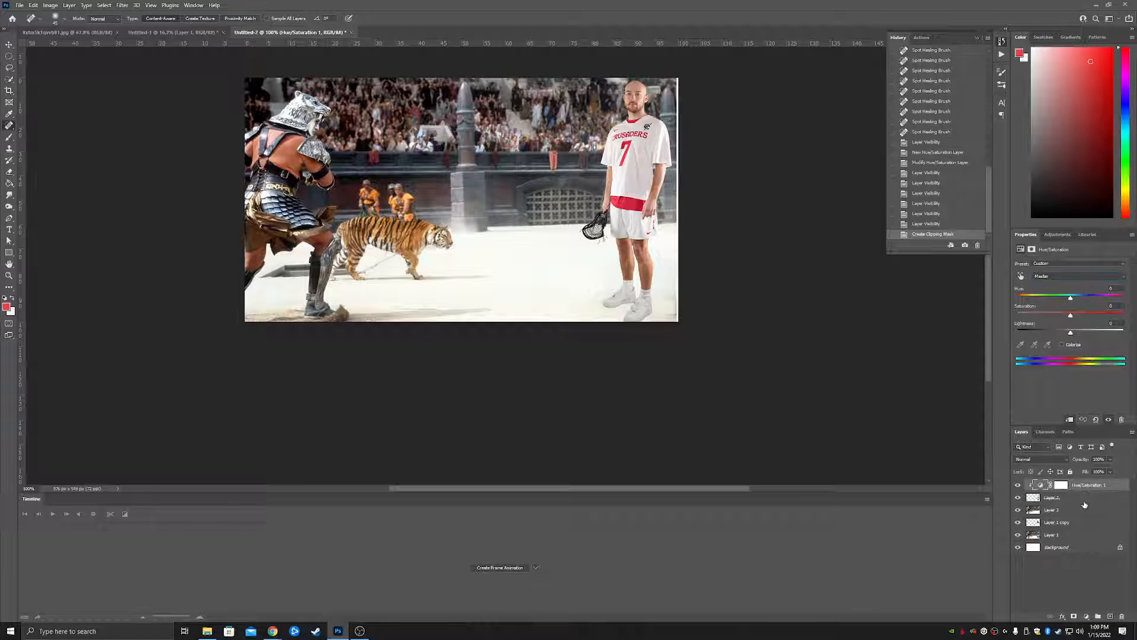
key("ctrl+j")
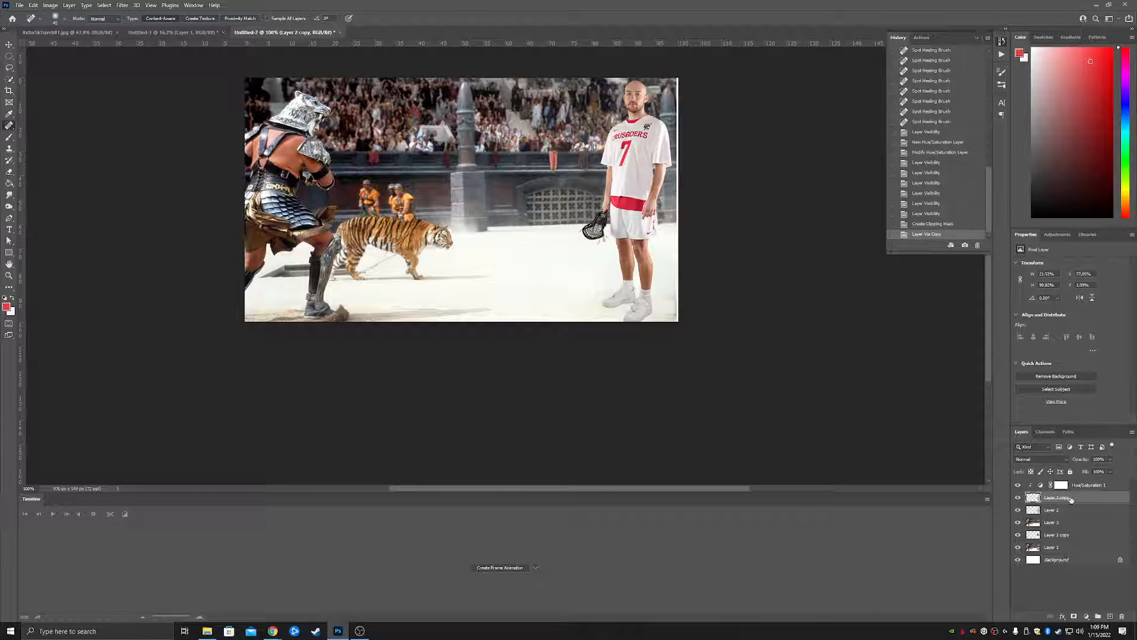
left_click_drag(1088, 498, 1093, 486)
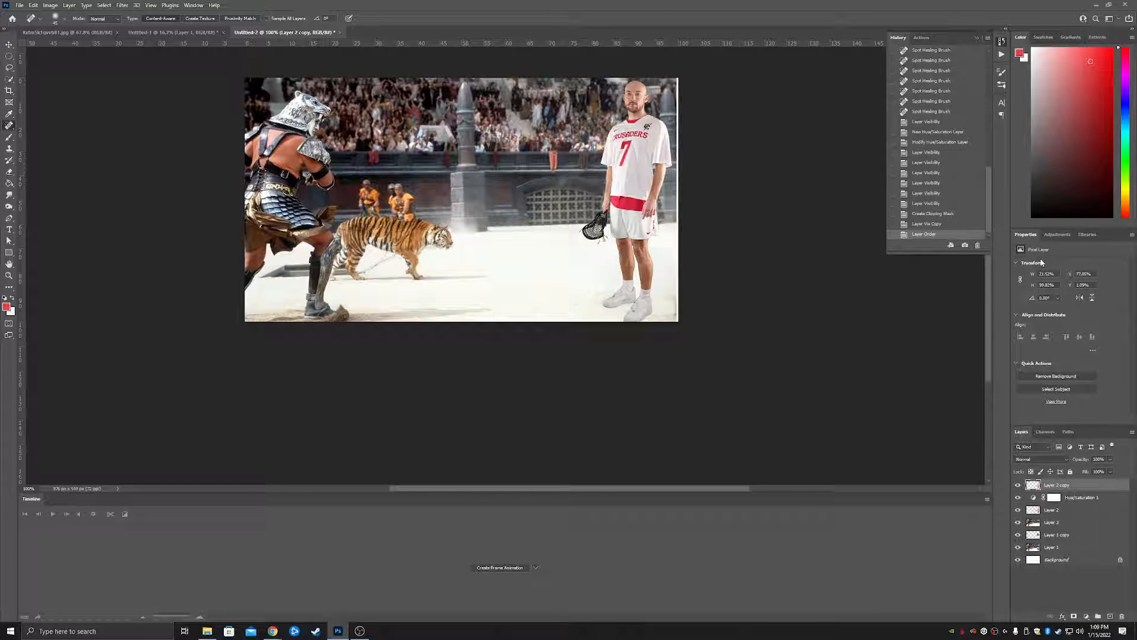
- Add a Brightness/Contrast adjustment layer clipped to the player copy
left_click(1052, 237)
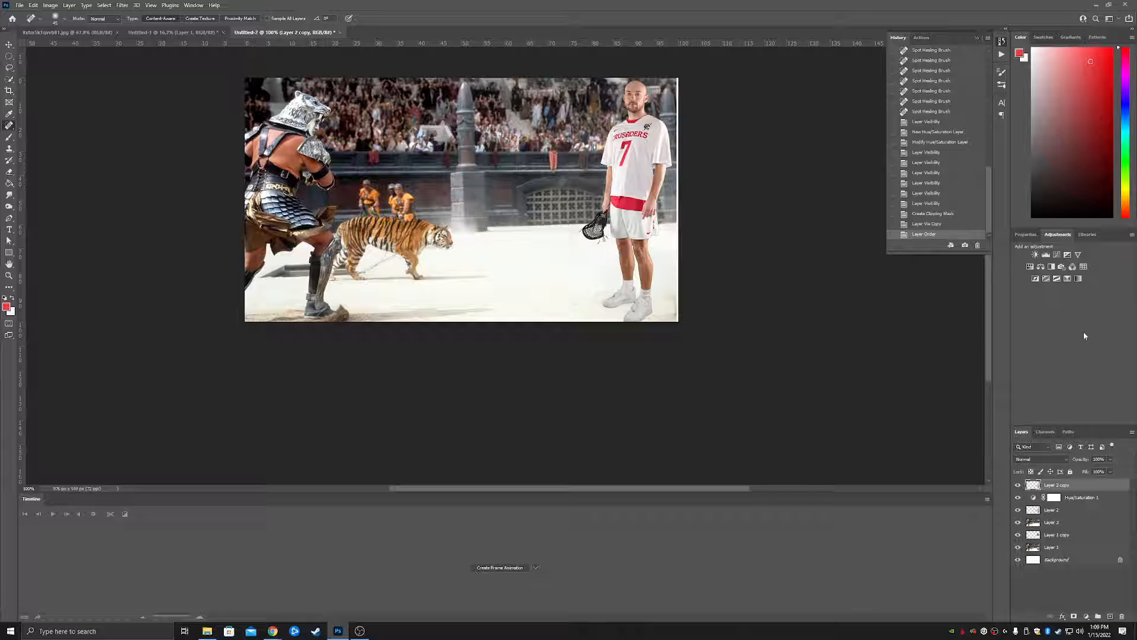
left_click(1034, 255)
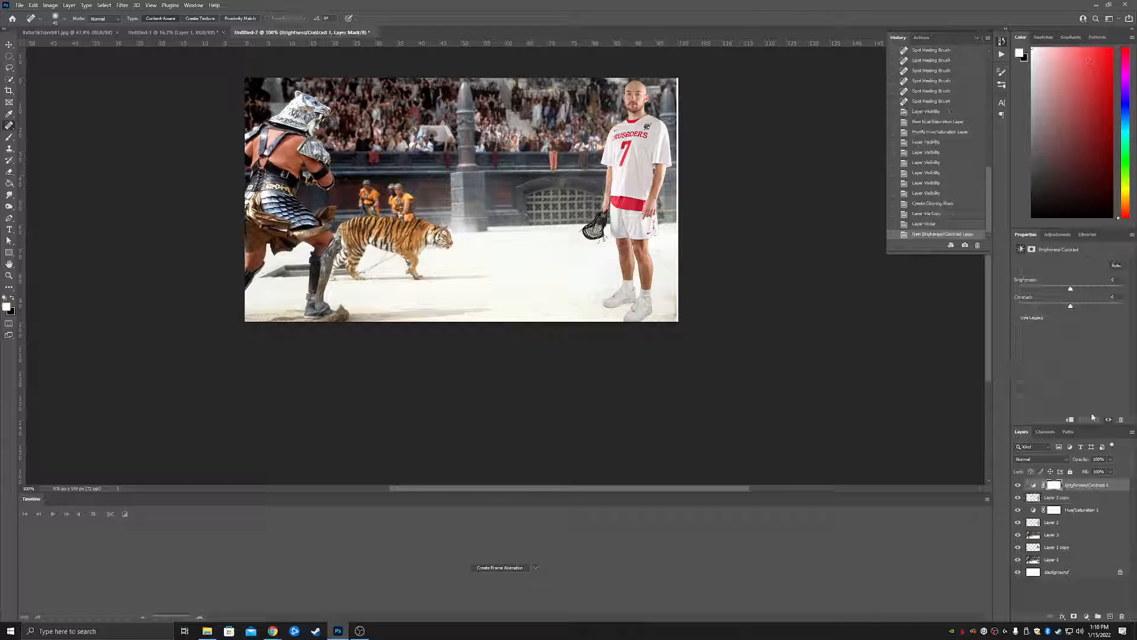
right_click(1091, 485)
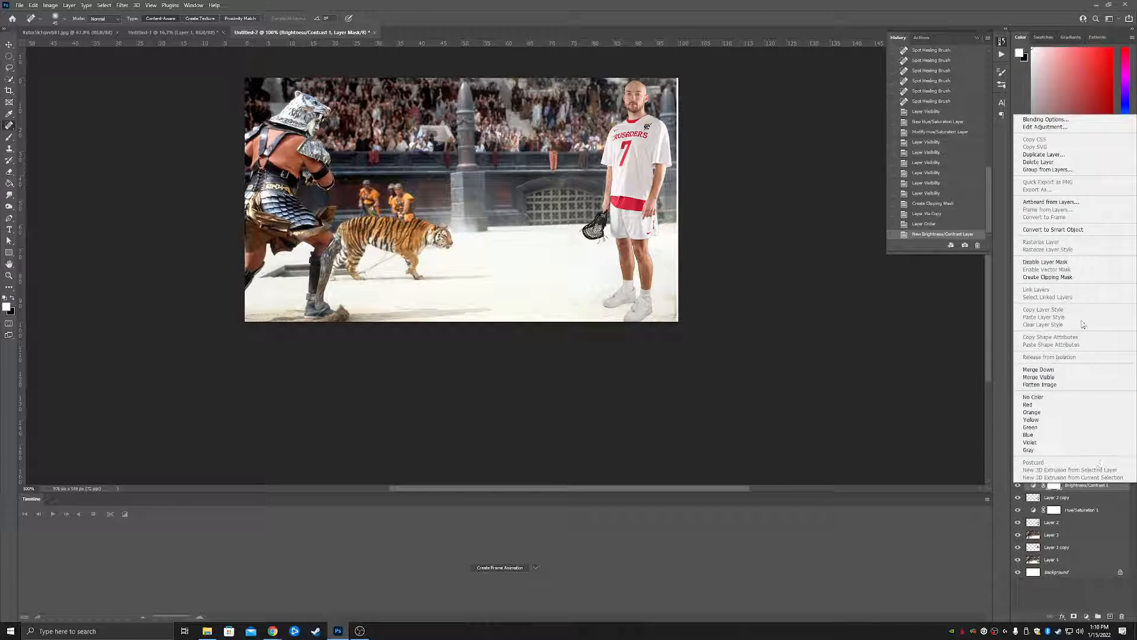
left_click(1060, 277)
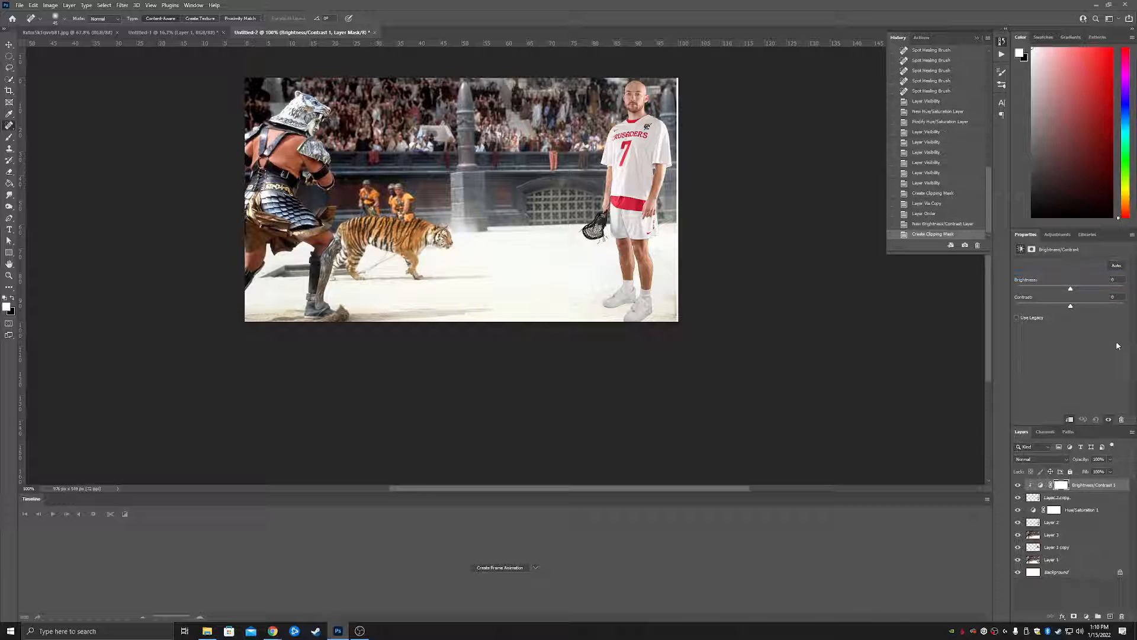
- Turn the player copy into a black silhouette by enabling Use Legacy and lowering both Brightness and Contrast to -100
left_click(1029, 318)
left_click_drag(1072, 291, 979, 296)
left_click_drag(1069, 306, 1009, 312)
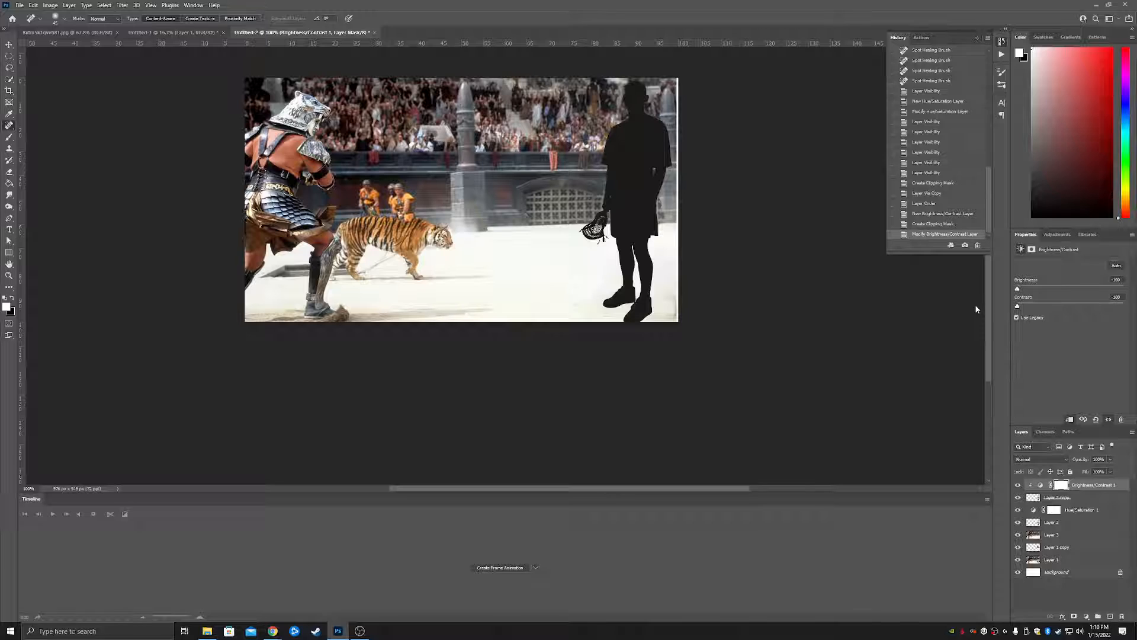
- Merge the Brightness/Contrast adjustment with the player copy into a single silhouette layer
left_click(9, 44)
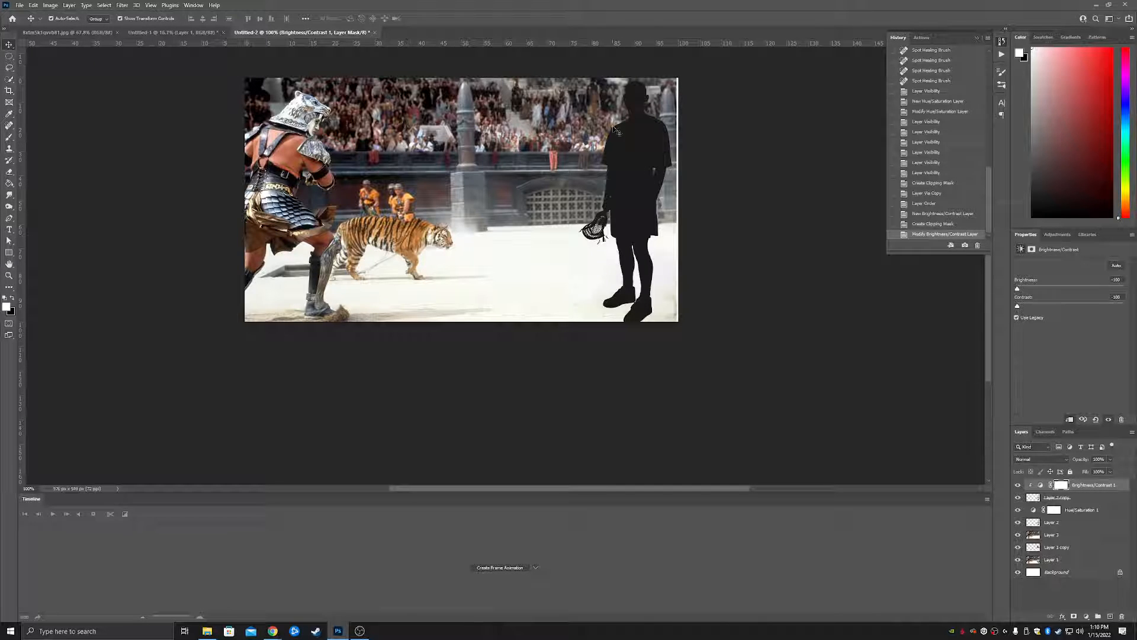
left_click(1097, 487)
left_click(1090, 501)
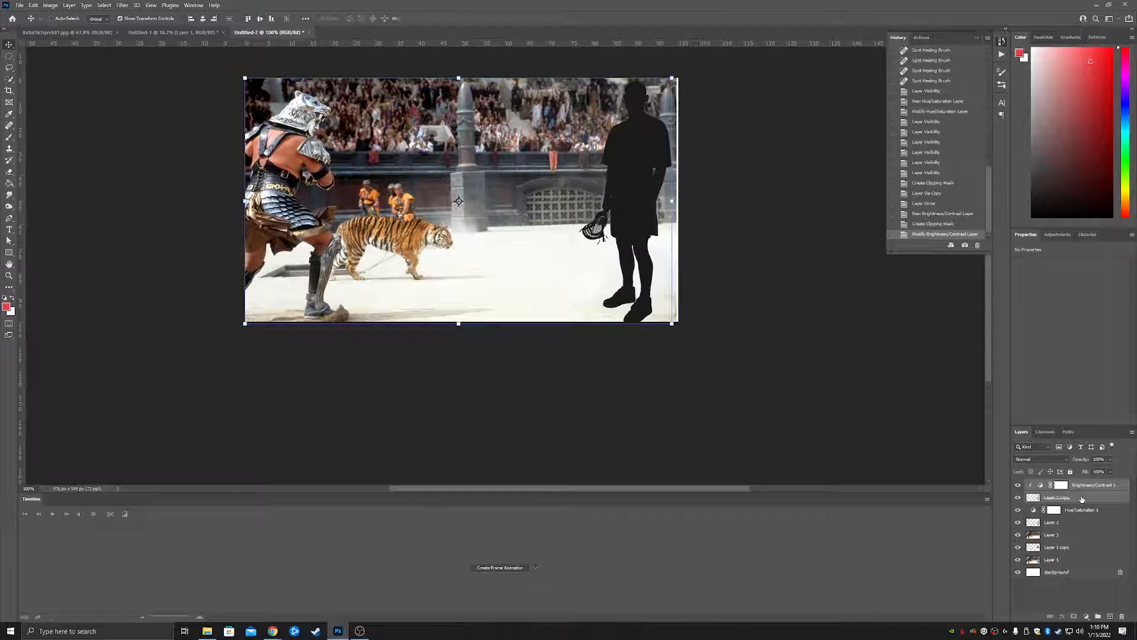
key("ctrl+e")
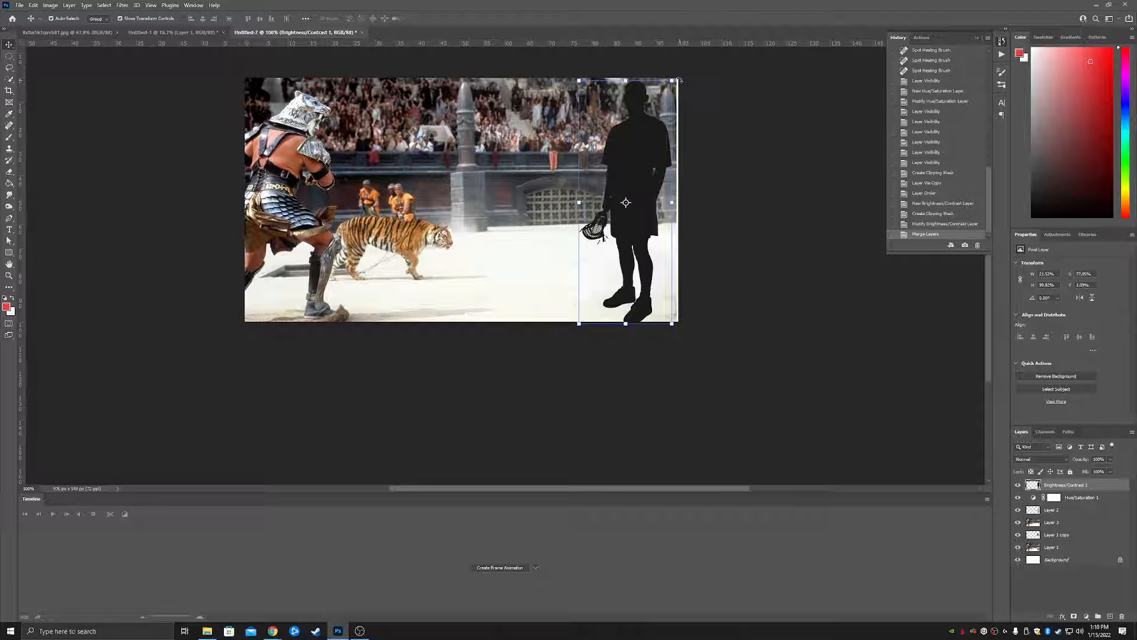
- Rotate the silhouette 90° so it lies on the sand from the player's feet, and order its layer beneath the player layer
left_click_drag(680, 79, 855, 282)
left_click_drag(600, 211, 689, 317)
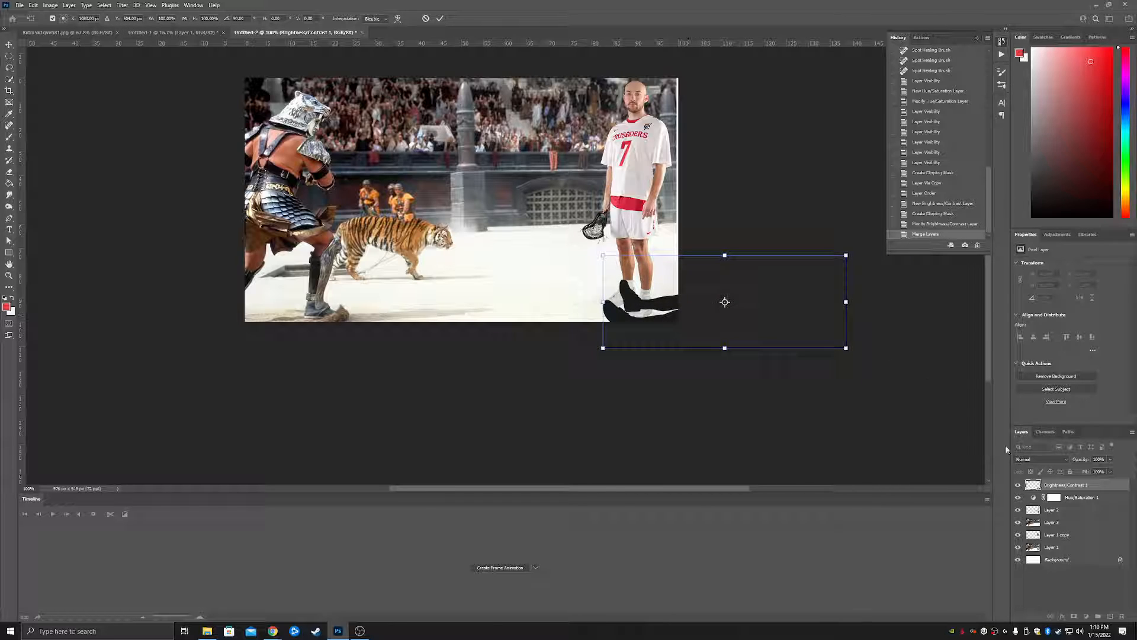
key("Return")
left_click_drag(1090, 484, 1087, 515)
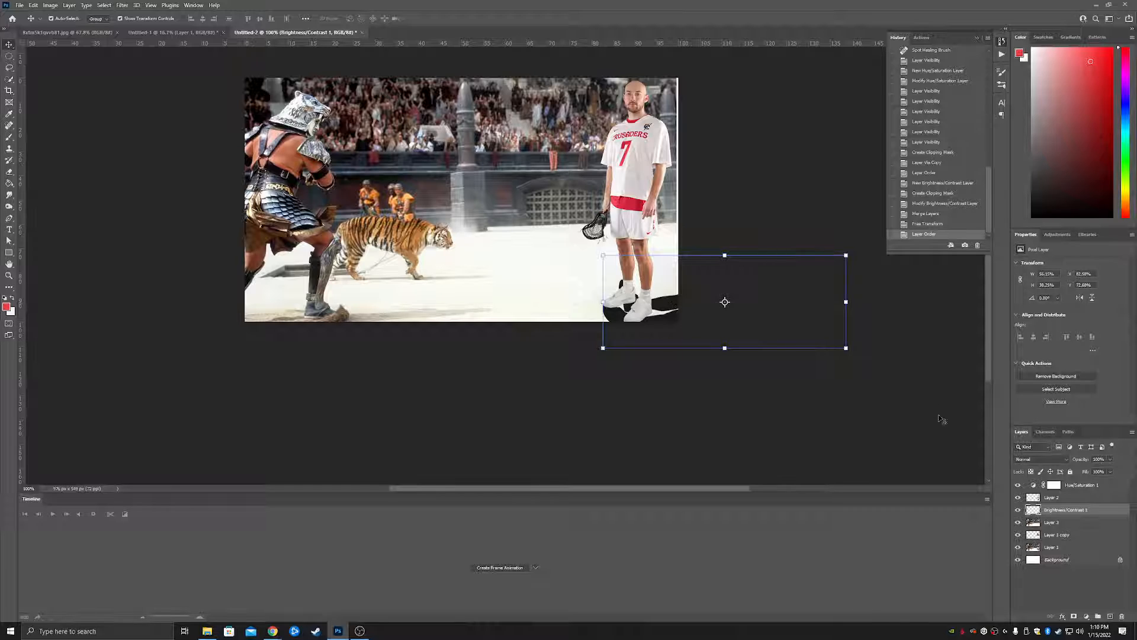
- Nudge the silhouette shadow slightly right, then flatten and lengthen it to about 75% of the canvas width and 27% of its height
key("Right")
key("Right")
key("Right")
key("Right")
key("Right")
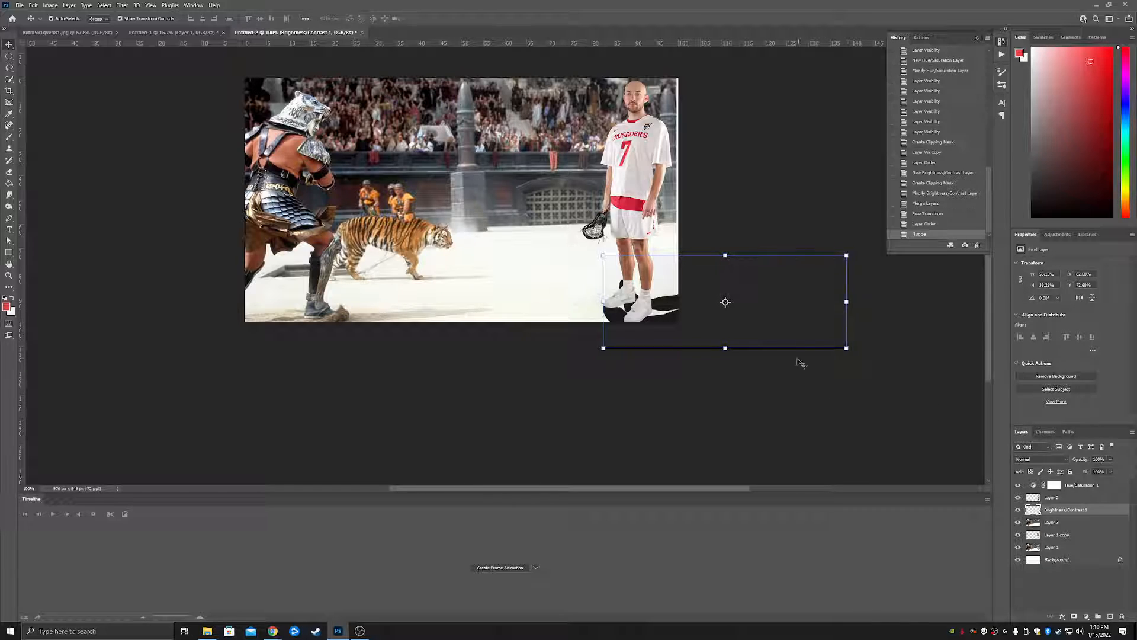
left_click_drag(732, 254, 732, 266)
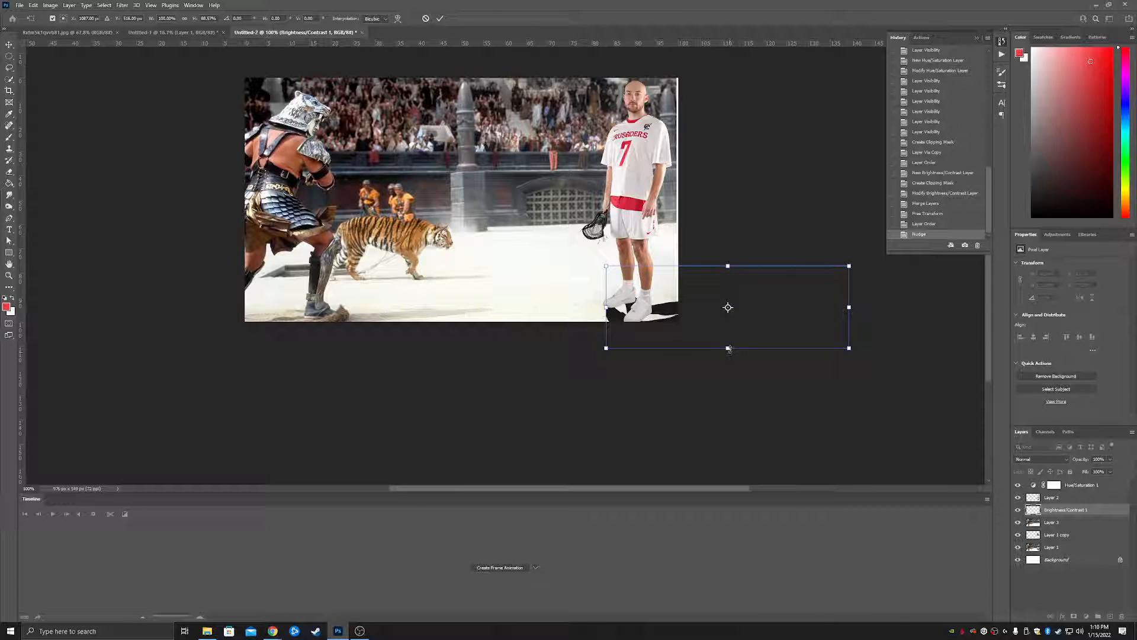
left_click_drag(729, 349, 729, 332)
left_click_drag(849, 298, 931, 298)
key("Return")
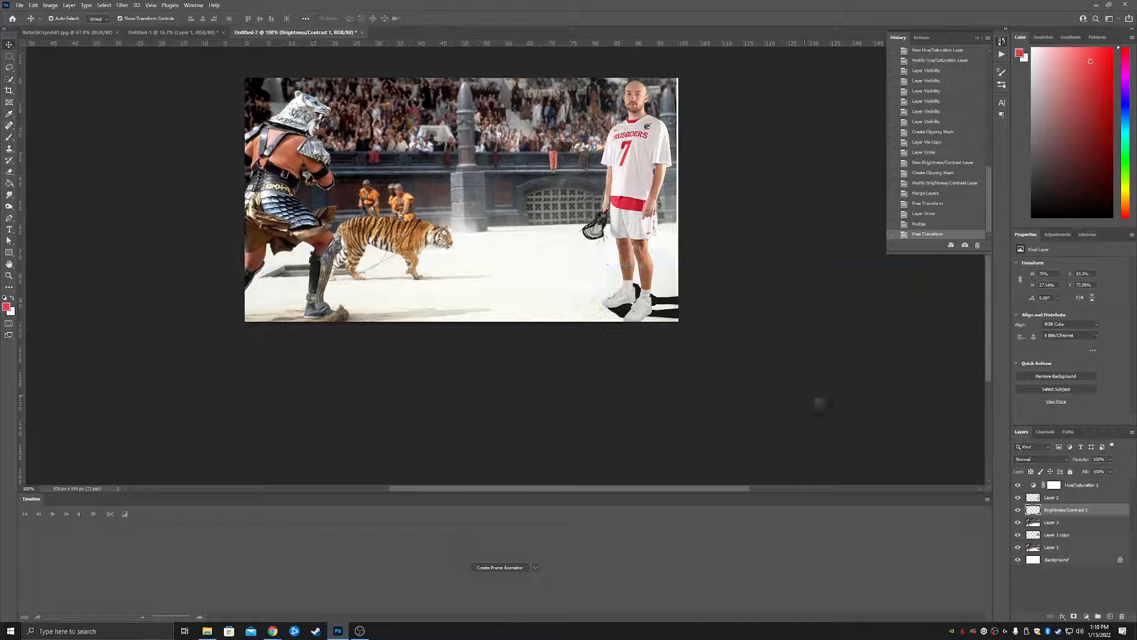
- Lower the shadow layer's opacity to 30%, trying 20% first
left_click(829, 381)
left_click(1079, 498)
left_click(1084, 509)
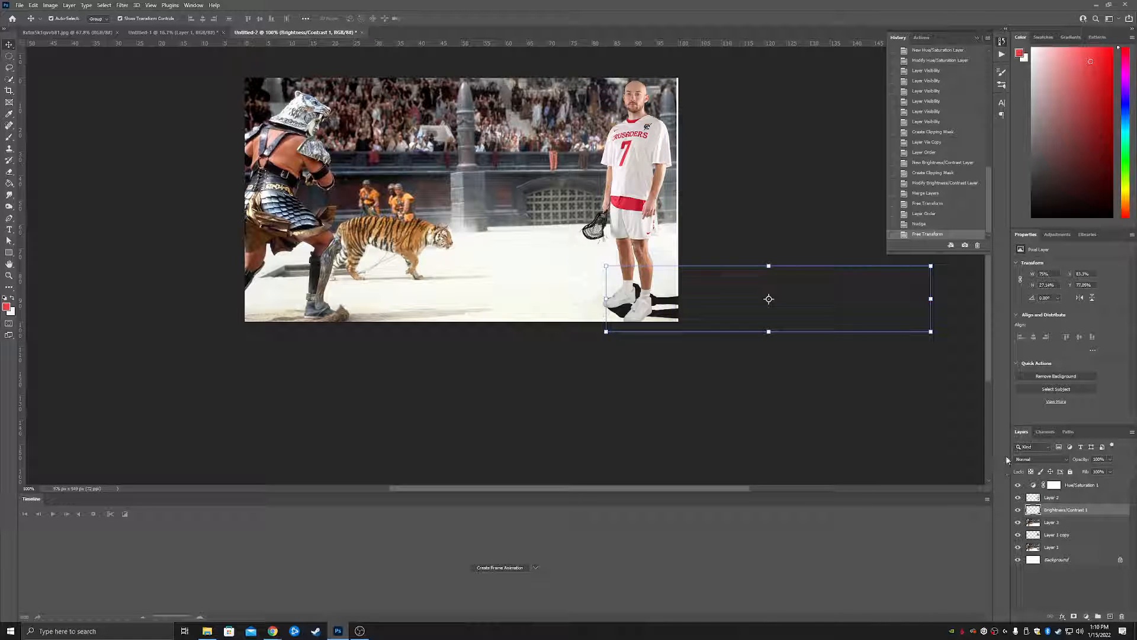
key("2")
left_click(794, 472)
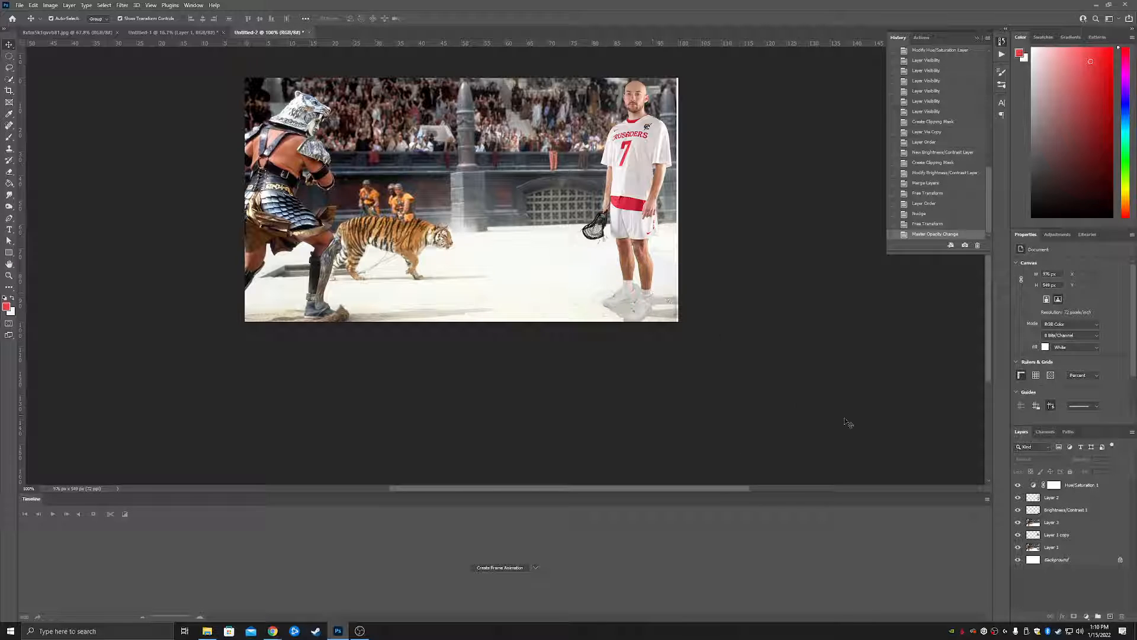
left_click(1090, 514)
key("3")
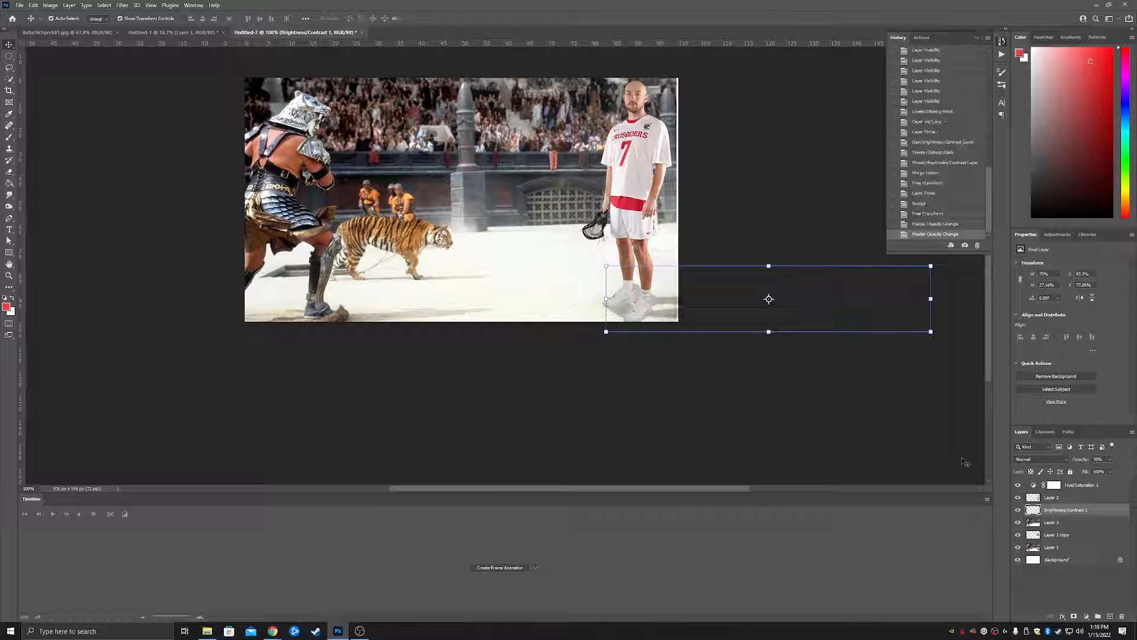
left_click(815, 421)
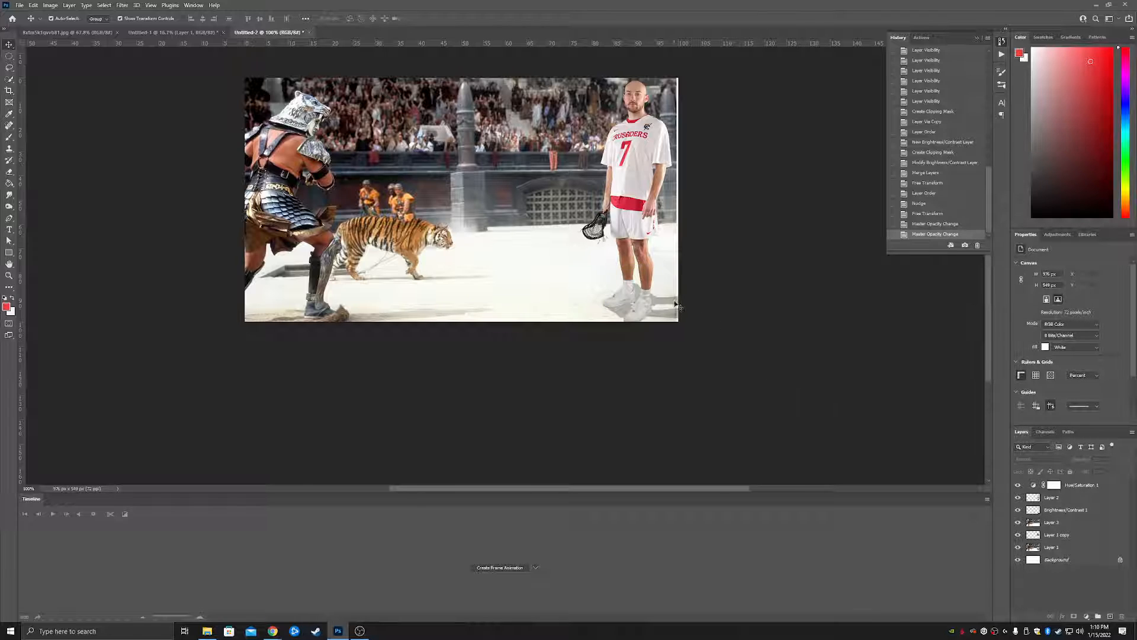
left_click(675, 305)
left_click(790, 377)
key("z")
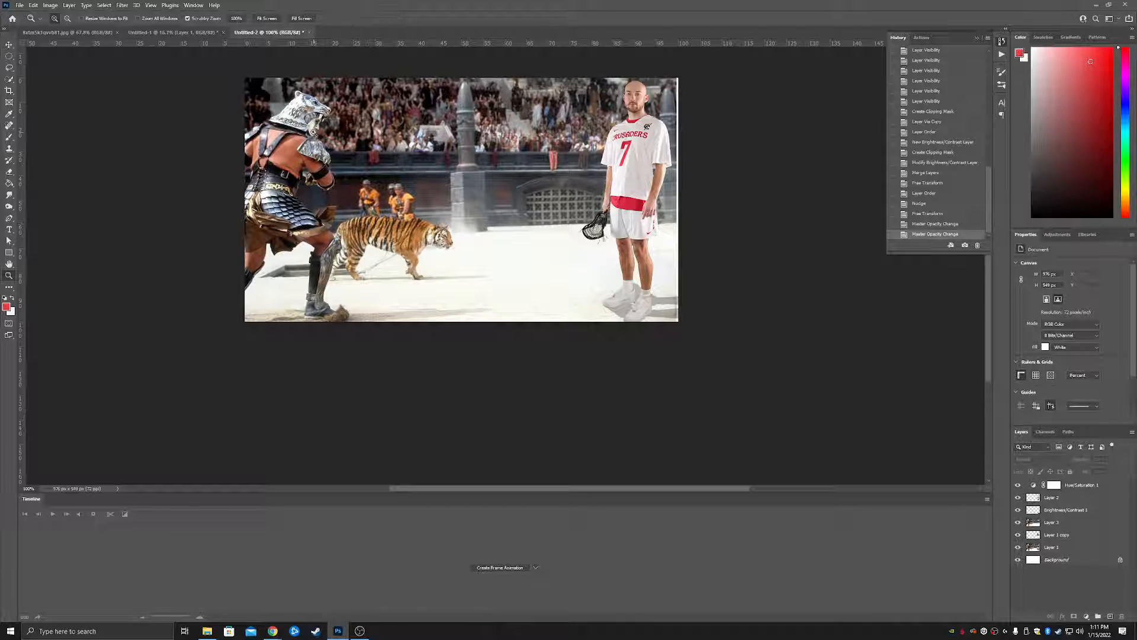
left_click(8, 45)
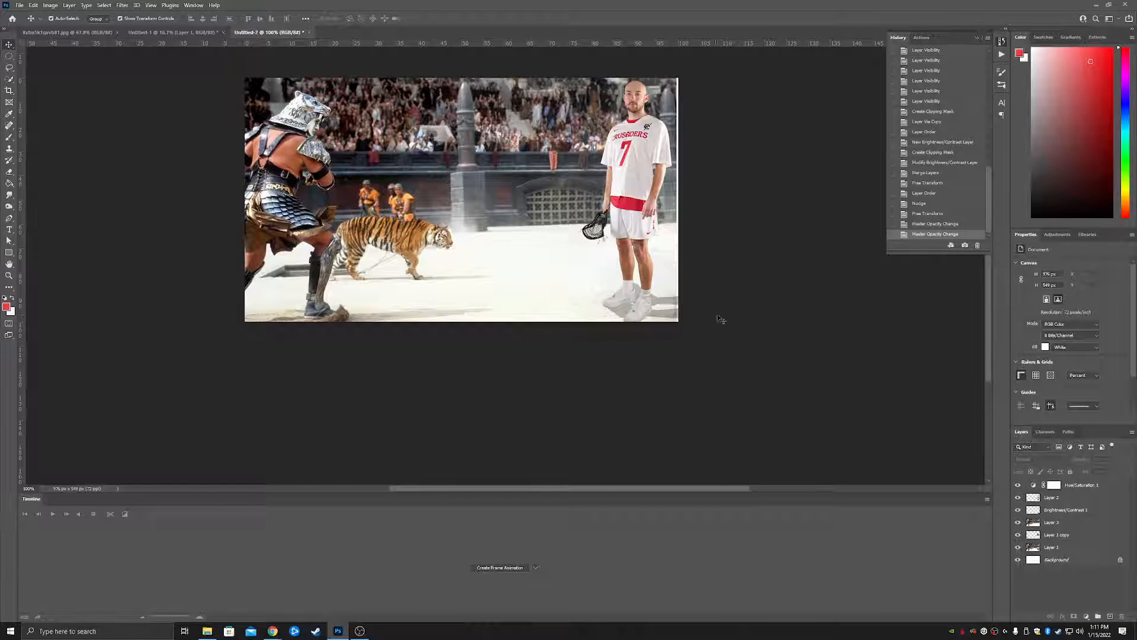
- Choose the Dodge tool and stamp all visible layers into a new layer on top of the stack
left_click(1092, 487)
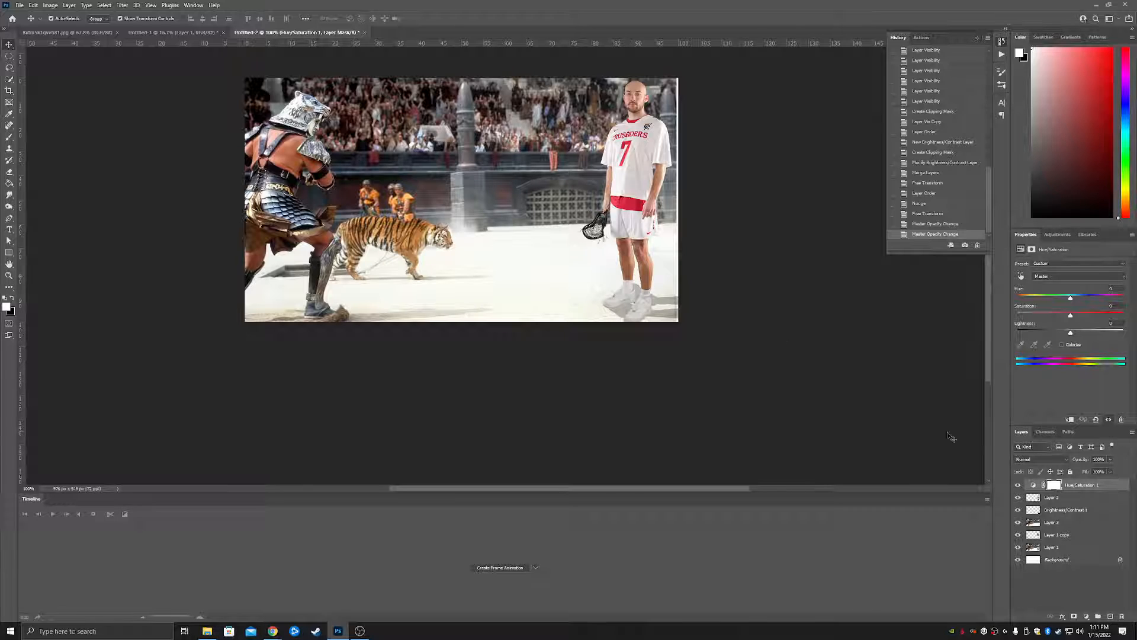
left_click(8, 208)
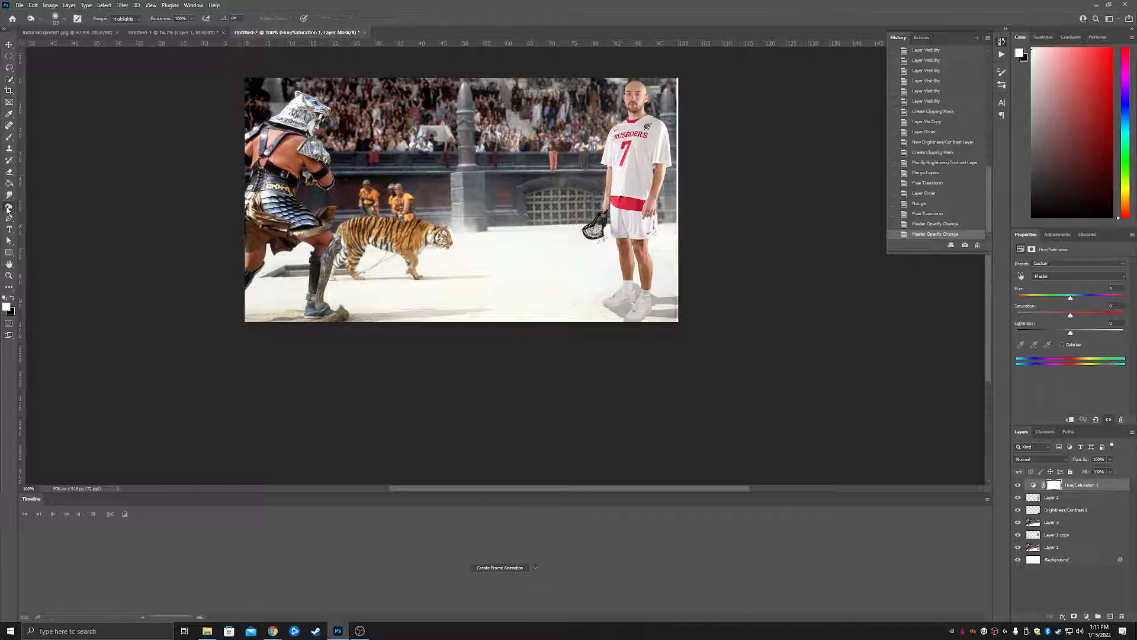
left_click(45, 206)
left_click(1070, 499)
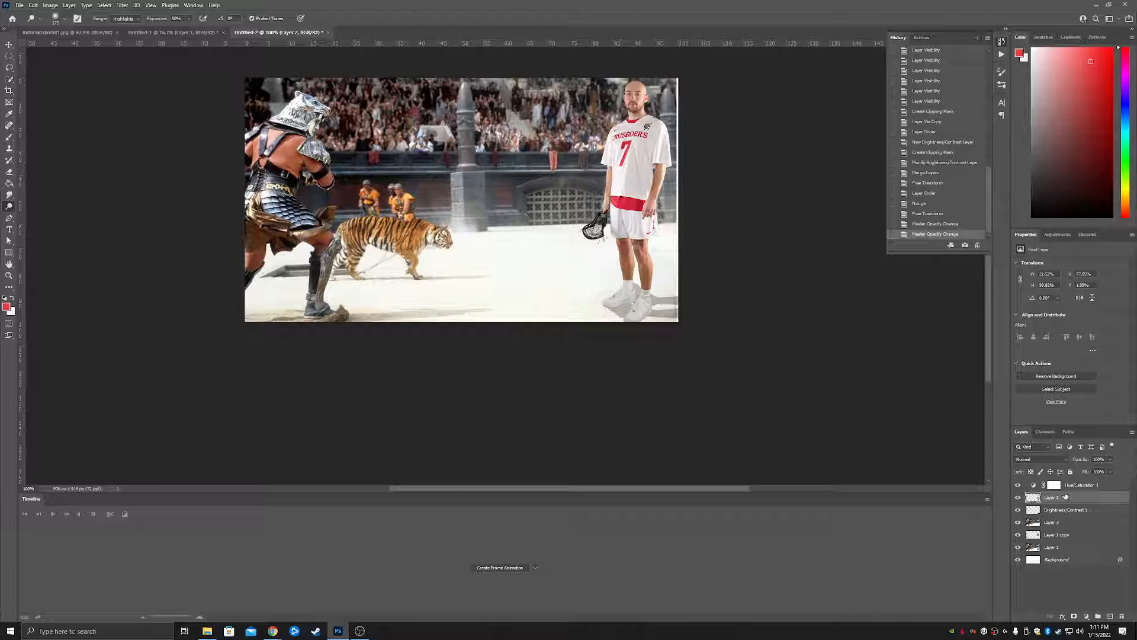
key("ctrl+shift+alt+e")
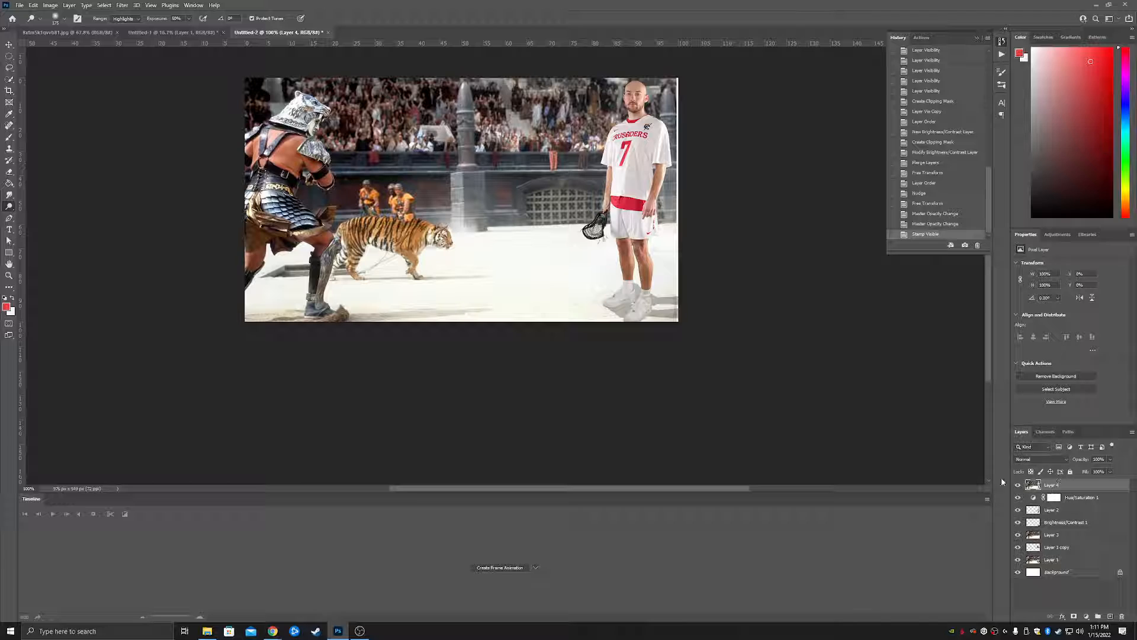
- Mask the stamped layer to the player's outline from the player layer's transparency, and apply the mask
left_click(1034, 511, "ctrl")
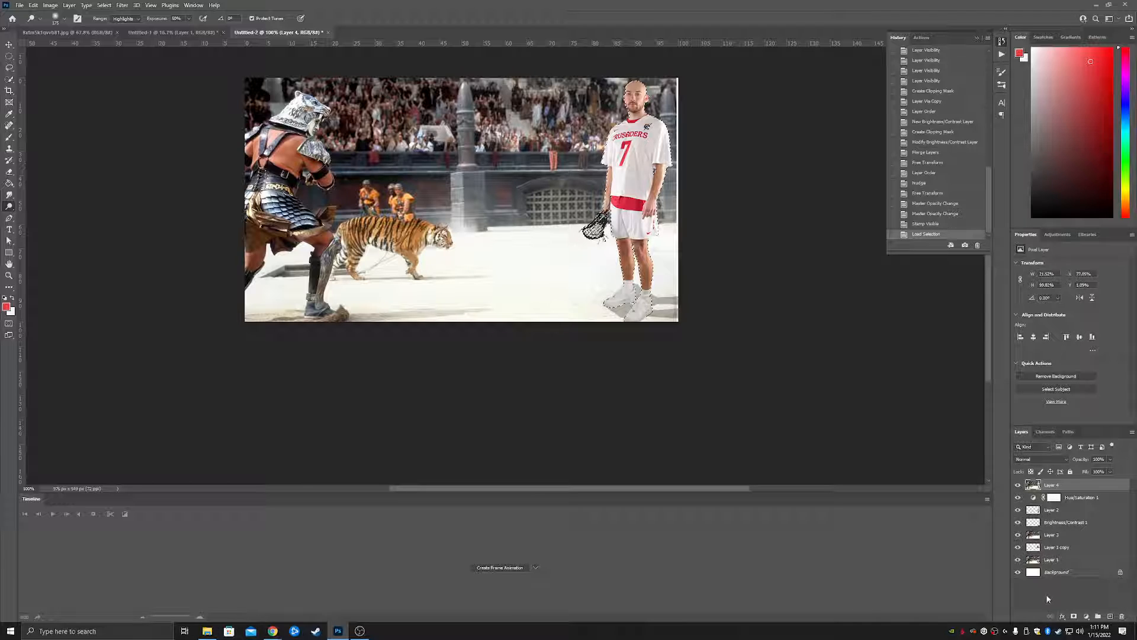
left_click(1073, 616)
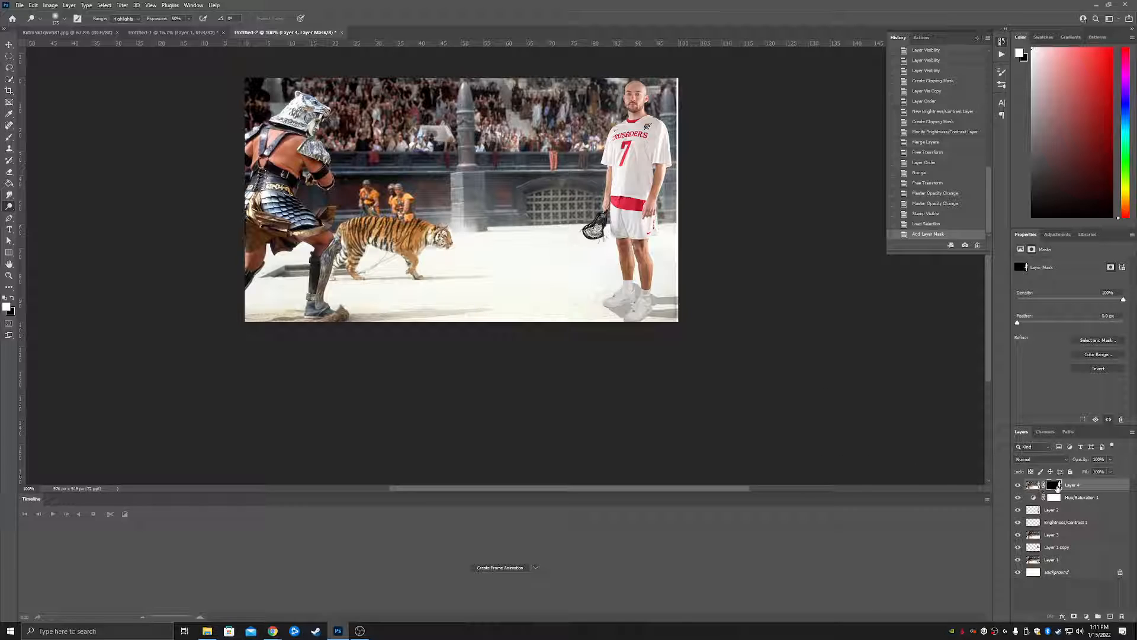
right_click(1058, 485)
left_click(1061, 513)
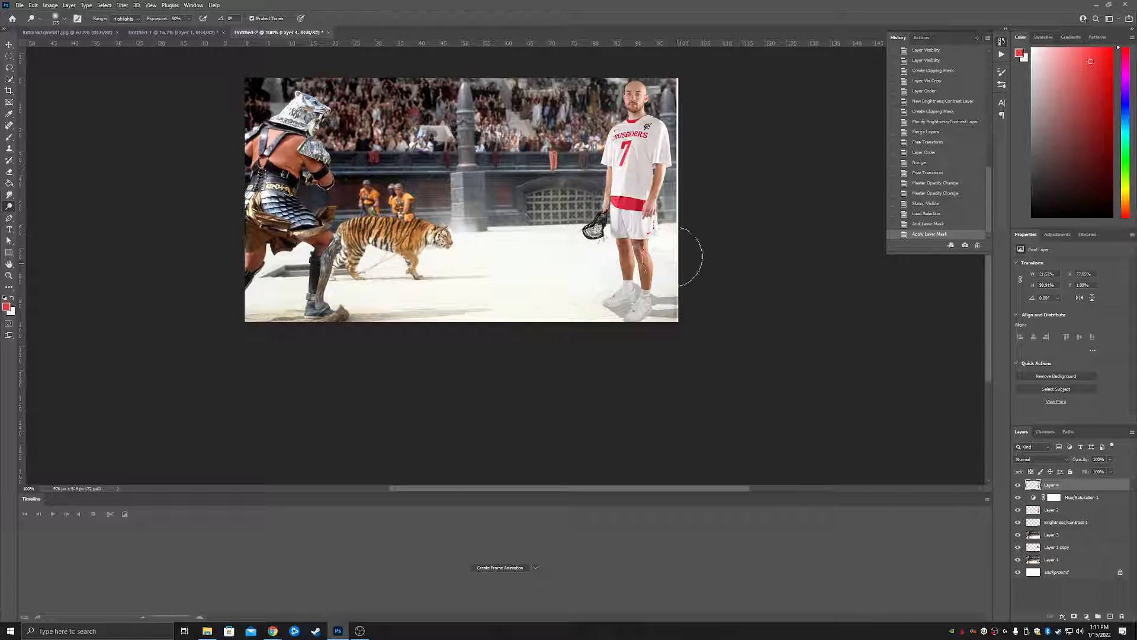
- Clip the Hue/Saturation adjustment to the player layer directly beneath it
key("z")
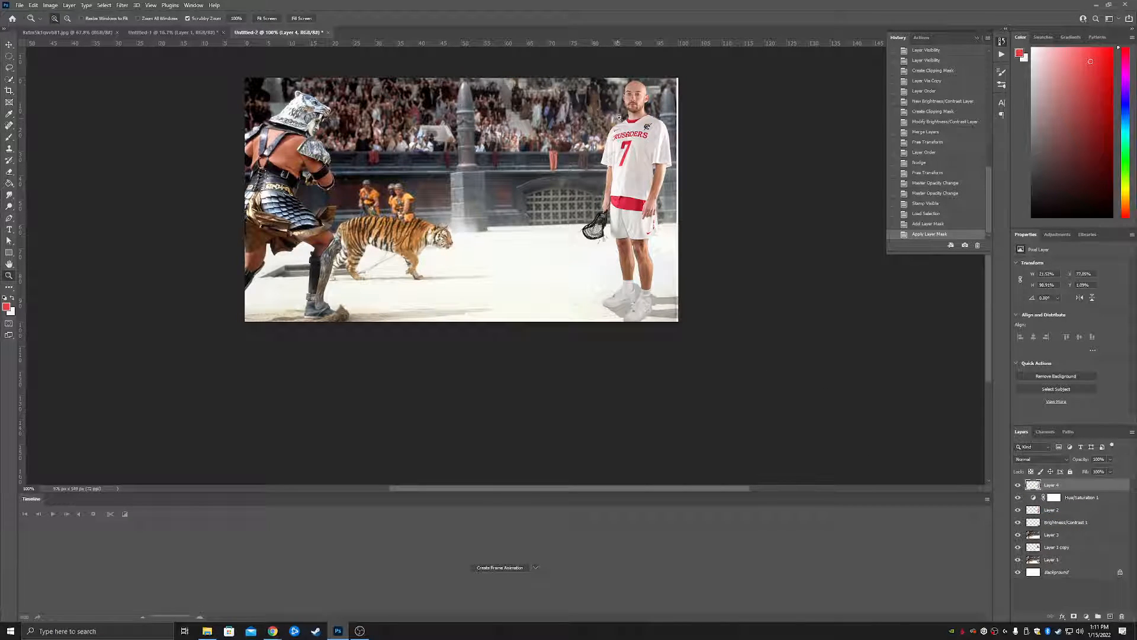
left_click_drag(632, 97, 794, 104)
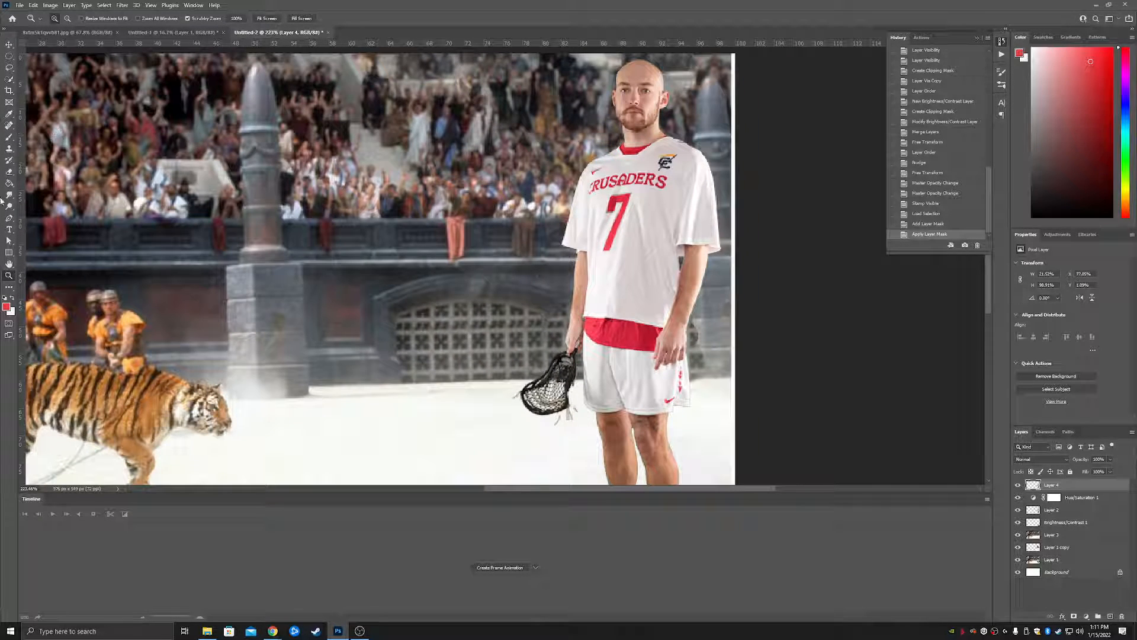
left_click(8, 206)
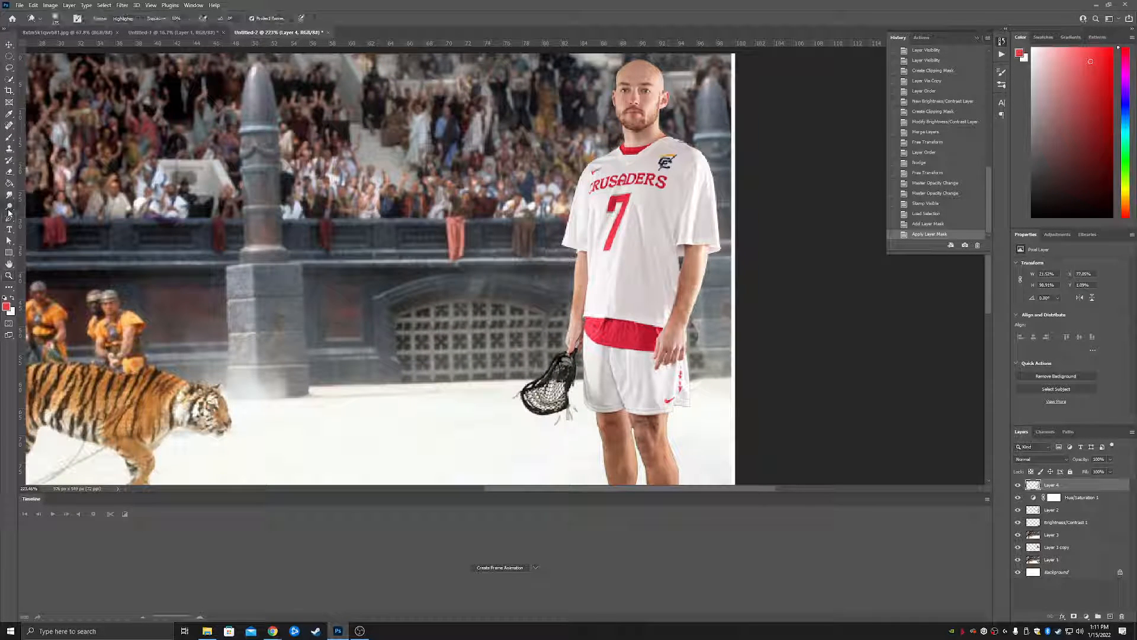
left_click(1081, 502)
right_click(1081, 502)
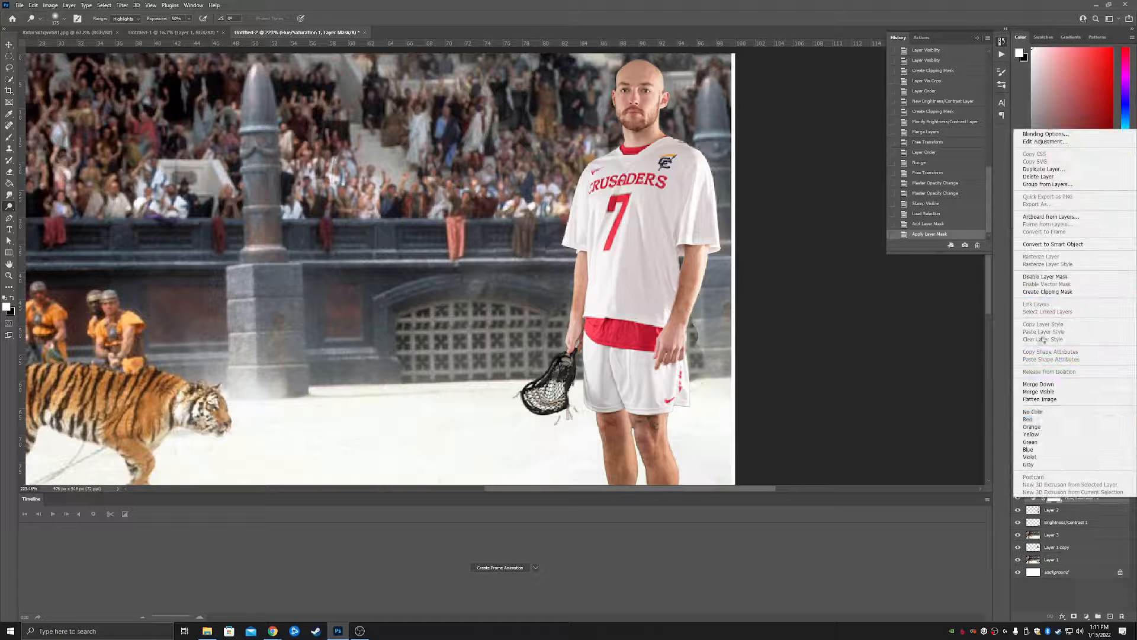
left_click(1047, 293)
scroll(619, 364, "down", 5)
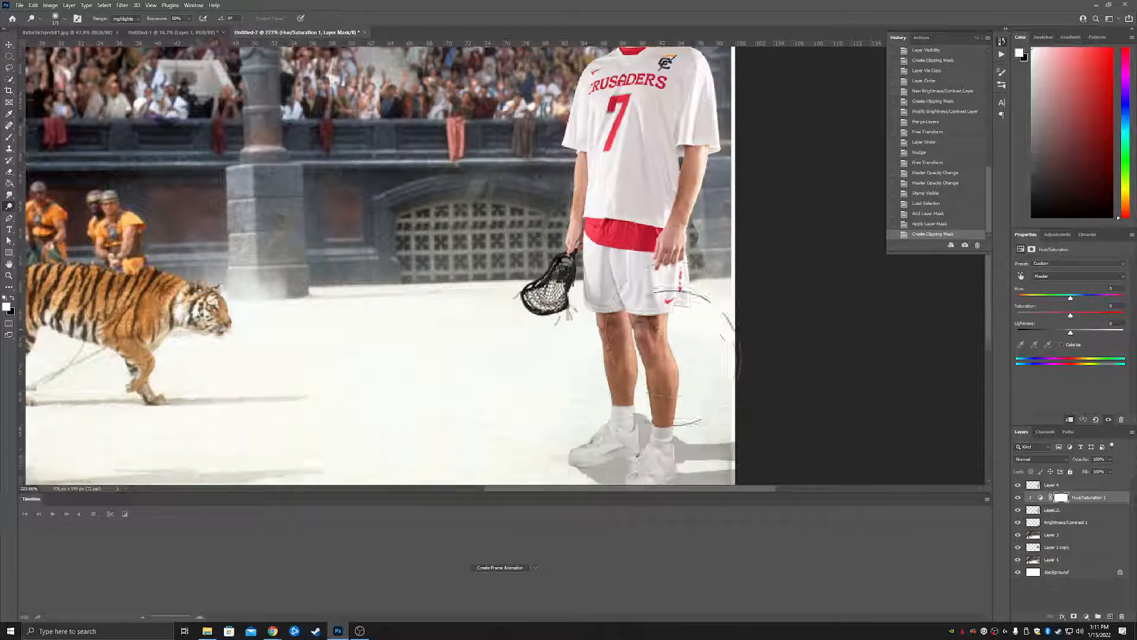
- Shrink the Dodge brush and try lightening the gladiator-facing edge of the player's face, undoing the last stroke
scroll(619, 364, "up", 7)
key("bracketleft")
key("bracketleft")
key("bracketleft")
key("bracketleft")
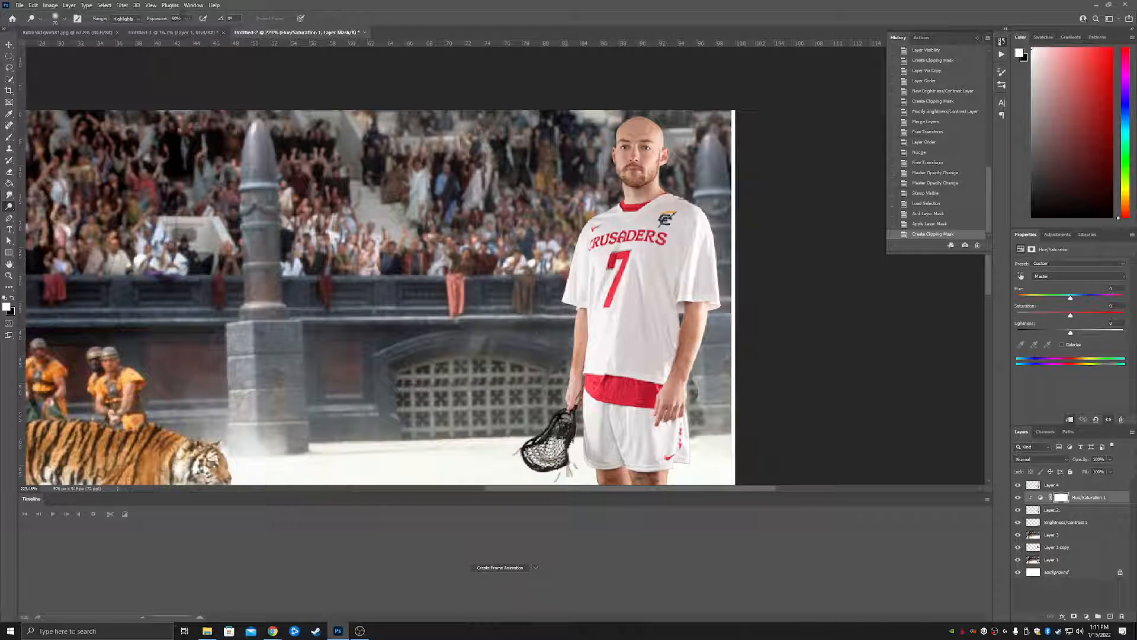
left_click(627, 149)
left_click(630, 149)
key("ctrl+z")
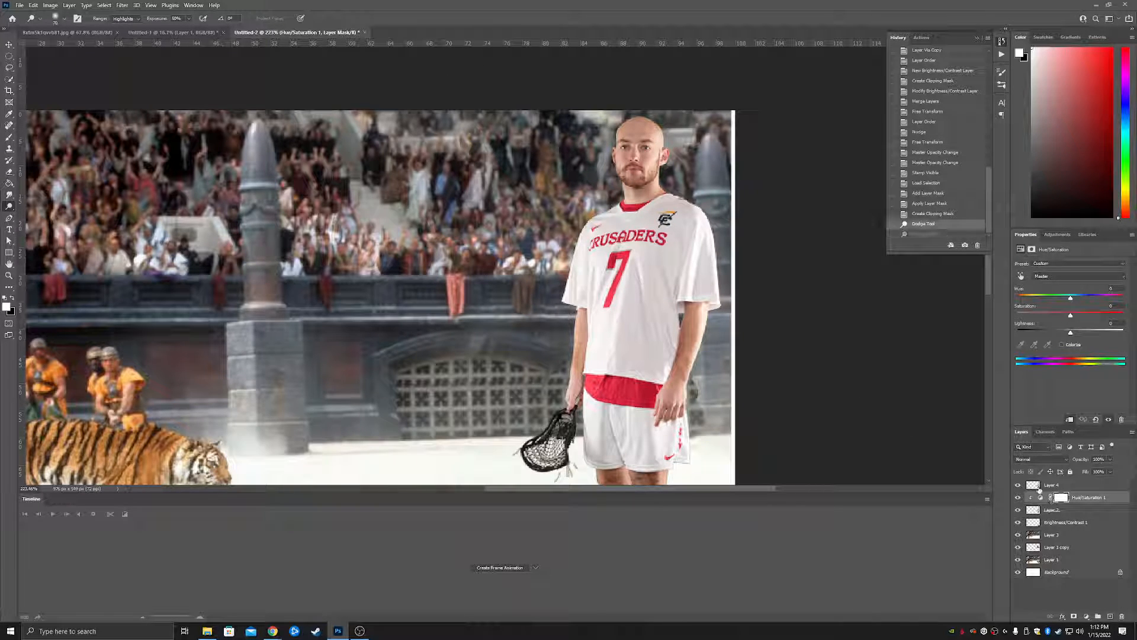
- On the stamped player layer, set the Dodge range to Midtones and lighten the gladiator-facing edge of the jersey and shorts
left_click(1040, 486)
mouse_move(627, 145)
left_mouse_down()
mouse_move(620, 198)
mouse_move(600, 232)
left_mouse_up()
key("ctrl+z")
left_click(125, 19)
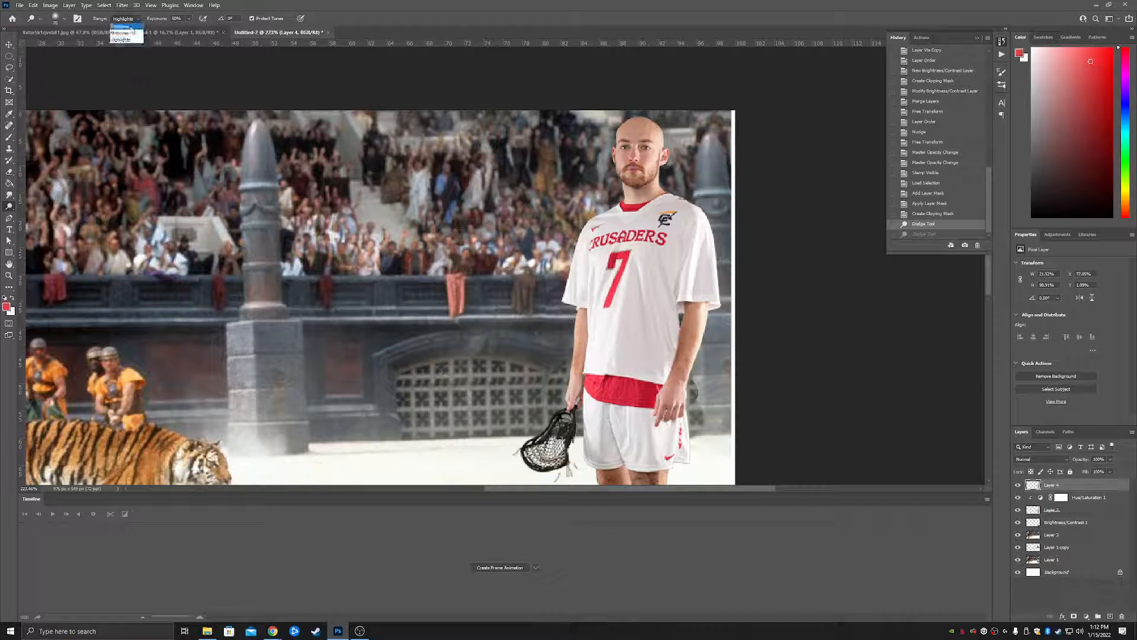
left_click(125, 34)
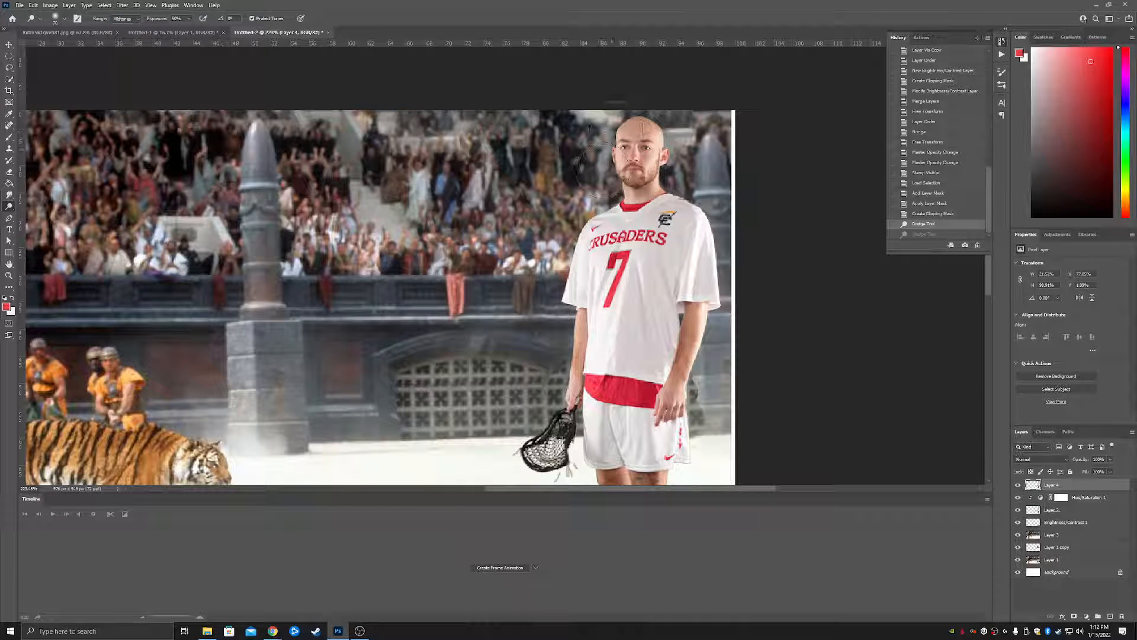
left_click_drag(584, 243, 592, 240)
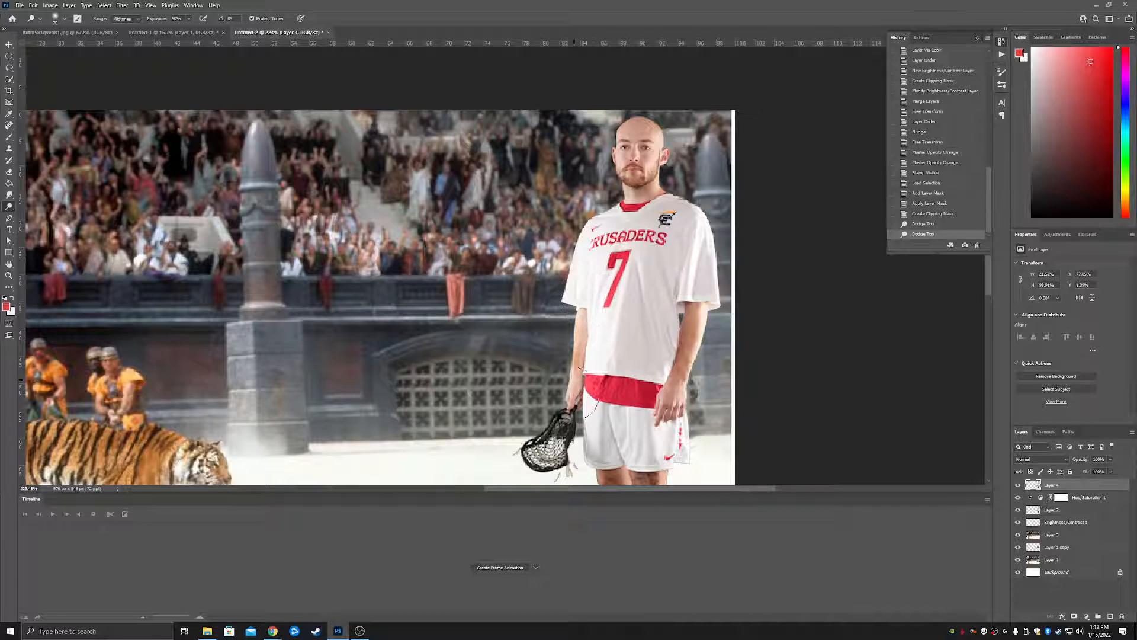
mouse_move(592, 444)
left_mouse_down()
mouse_move(595, 453)
mouse_move(584, 437)
left_mouse_up()
- Dodge the midtones along the player's gladiator-facing leg, his face down to the sleeve, and the front shoe
scroll(592, 450, "down", 3)
scroll(584, 436, "down", 3)
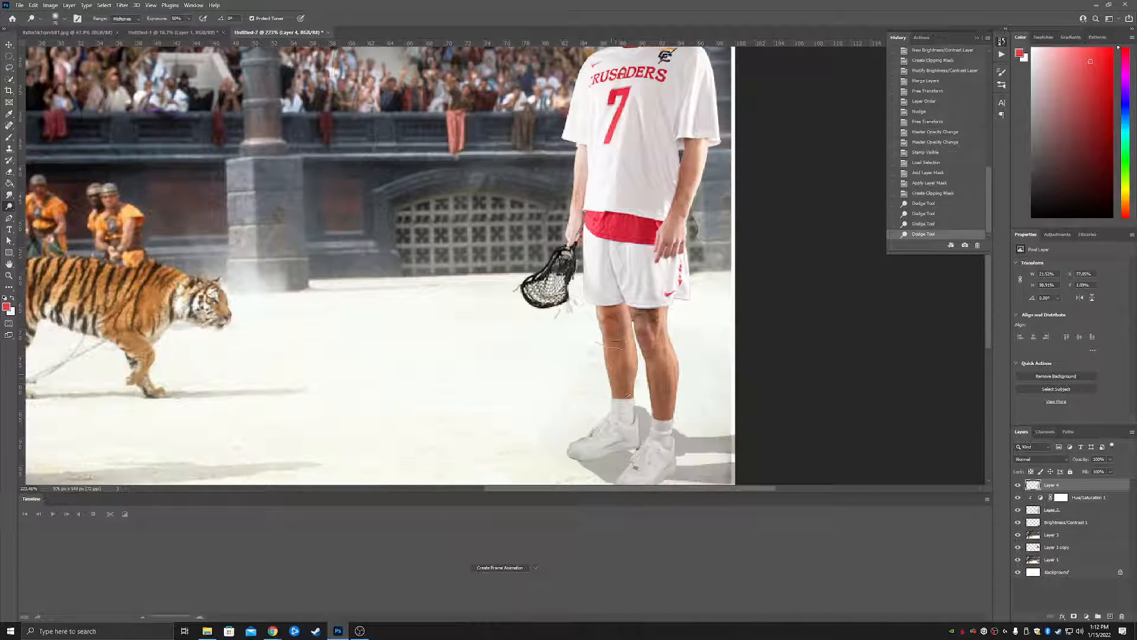
left_click(570, 382)
scroll(574, 356, "up", 5)
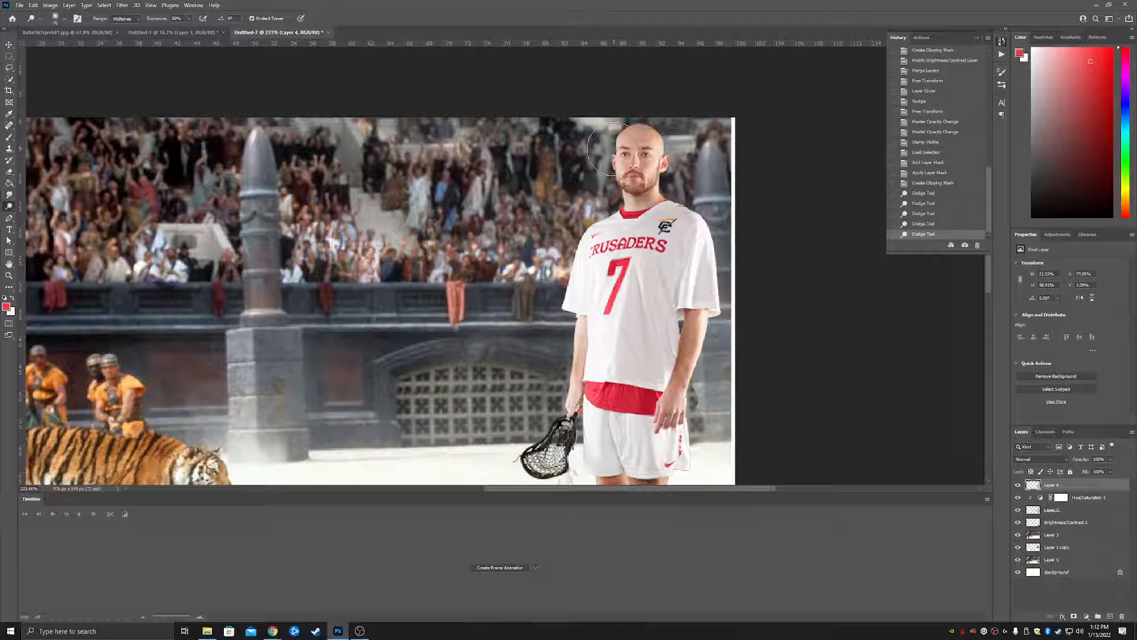
mouse_move(615, 149)
left_mouse_down()
mouse_move(576, 308)
mouse_move(583, 319)
left_mouse_up()
scroll(592, 356, "down", 4)
scroll(603, 366, "down", 2)
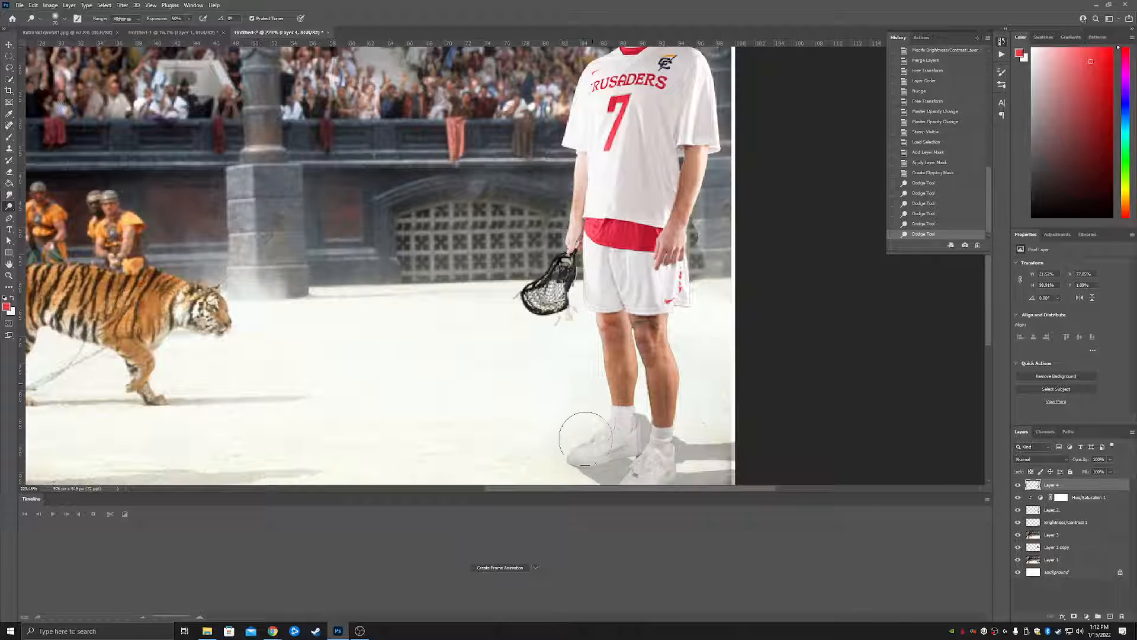
left_click_drag(578, 432, 586, 436)
- Set the Dodge range to Shadows and lighten the player's gladiator-facing side from the jersey down to the legs
left_click(122, 18)
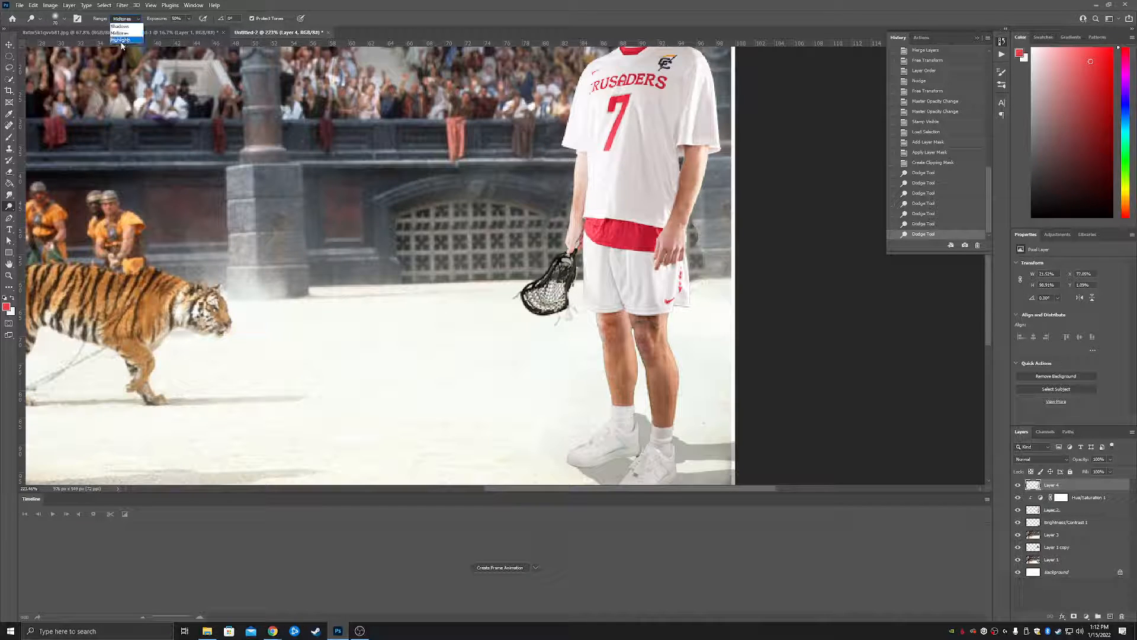
left_click(121, 43)
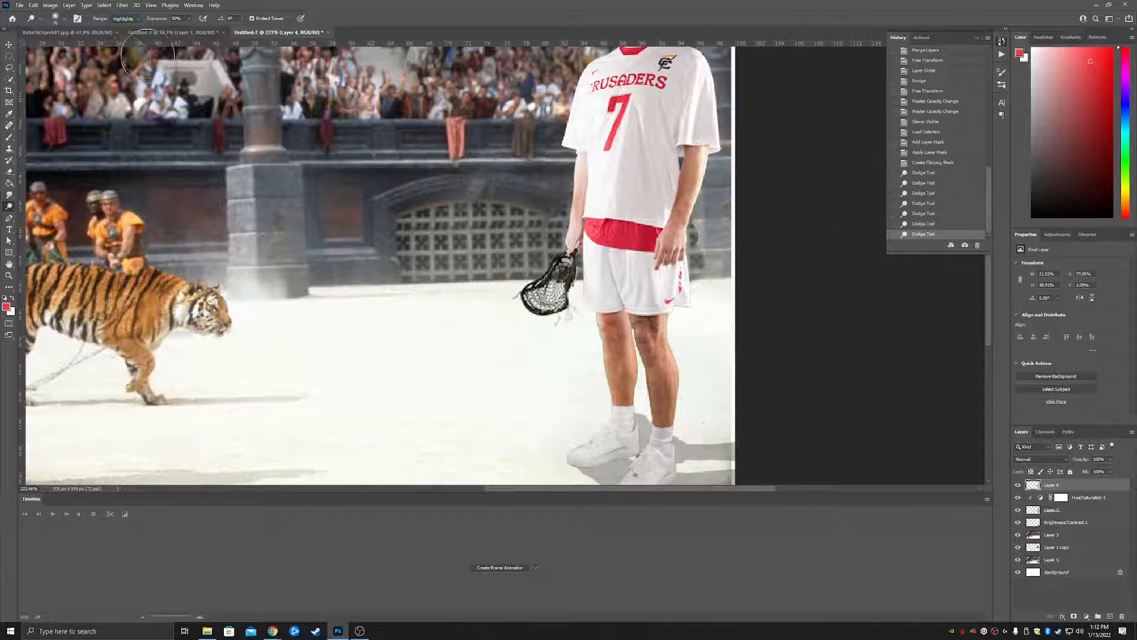
left_click(122, 18)
left_click(125, 27)
left_click_drag(988, 321, 987, 279)
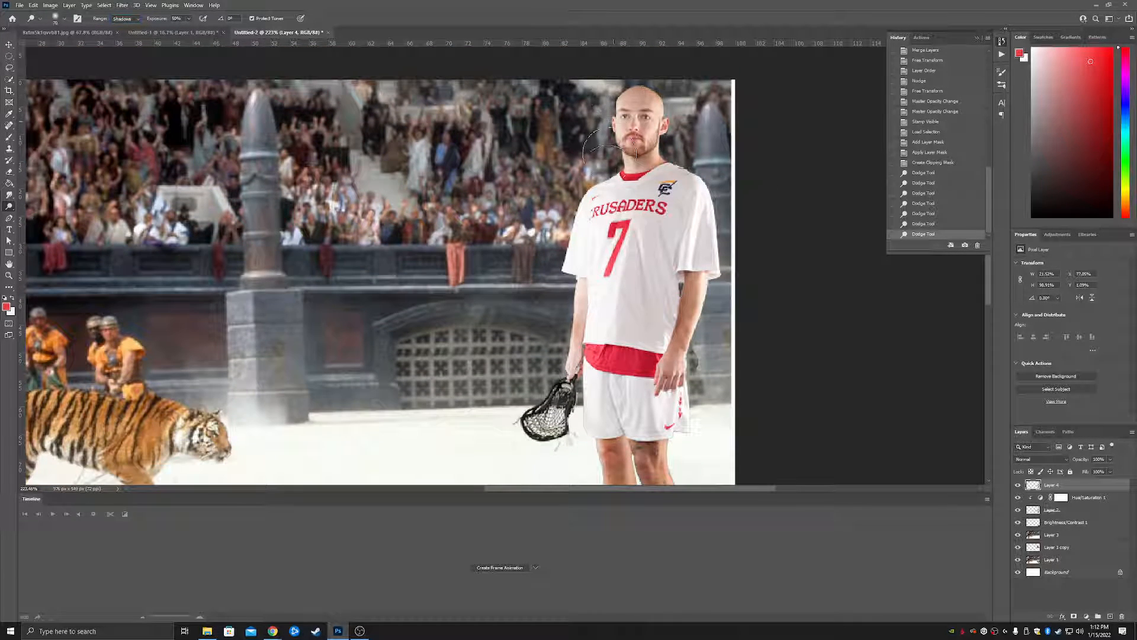
mouse_move(584, 220)
left_mouse_down()
mouse_move(583, 435)
mouse_move(566, 459)
mouse_move(601, 465)
left_mouse_up()
scroll(590, 385, "down", 5)
scroll(693, 308, "up", 3)
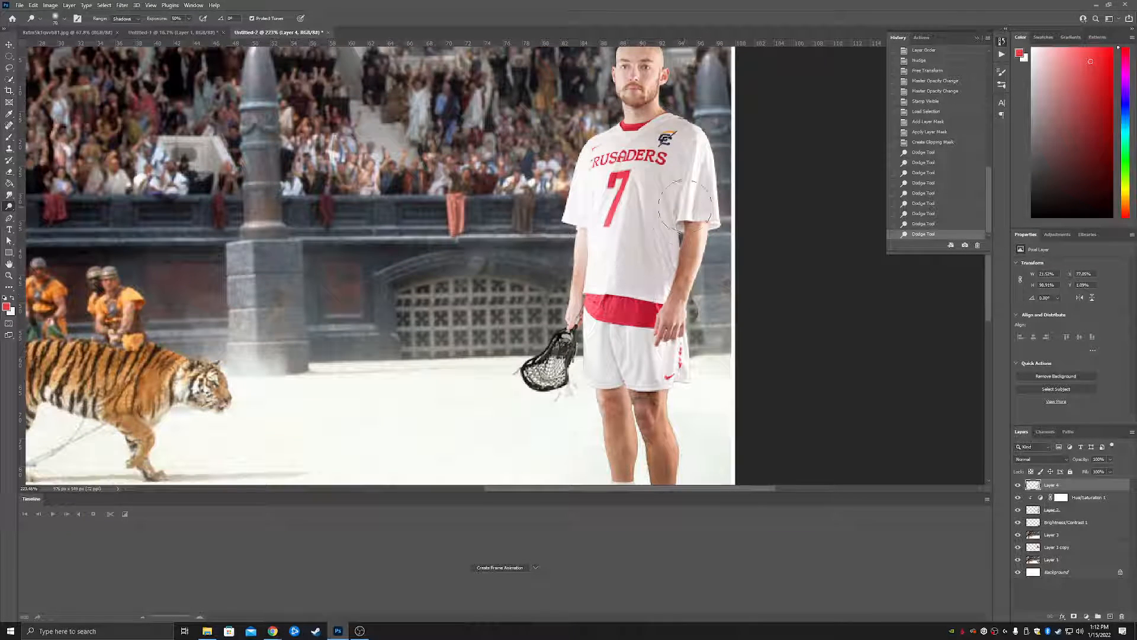
scroll(681, 190, "up", 2)
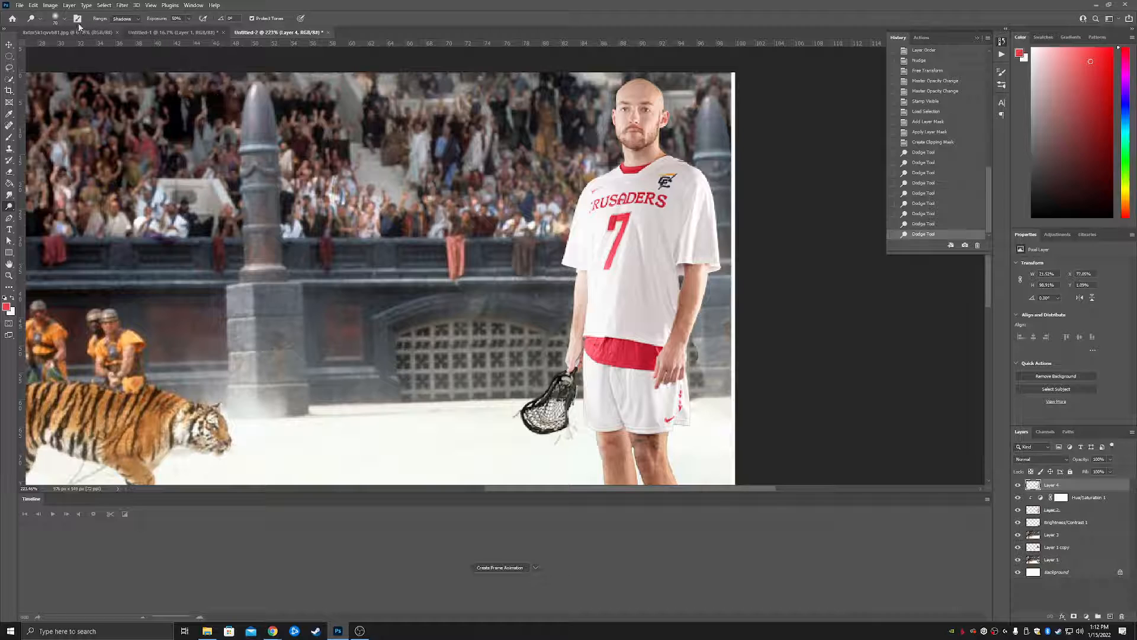
- Return the Dodge range to Midtones and lighten the player's opposite side from the forearm down to the leg
left_click(125, 18)
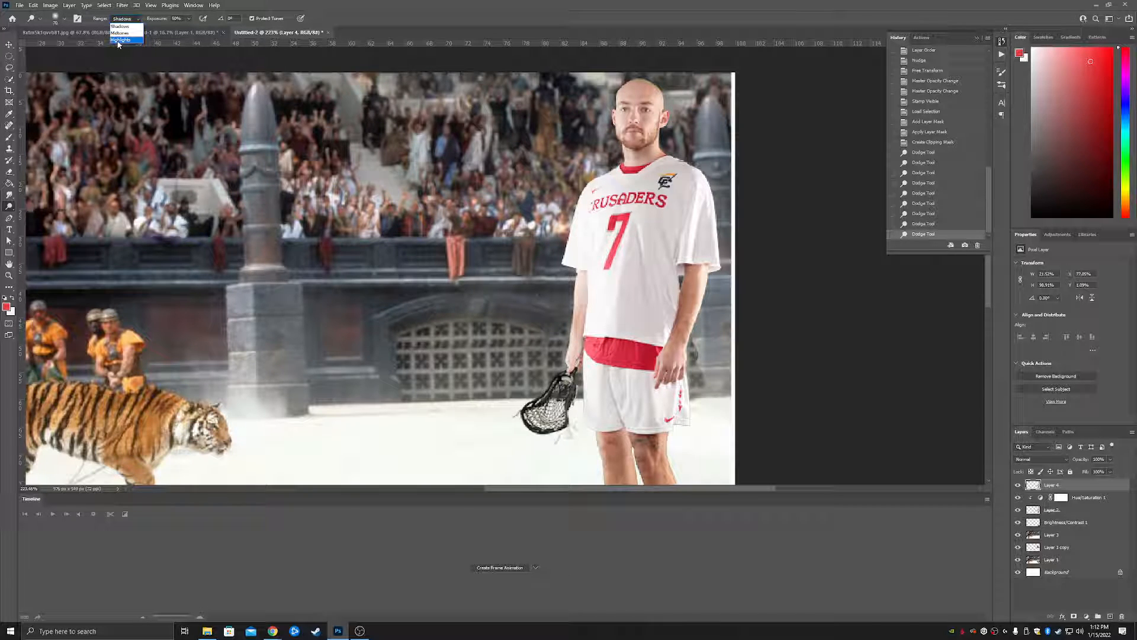
left_click(120, 33)
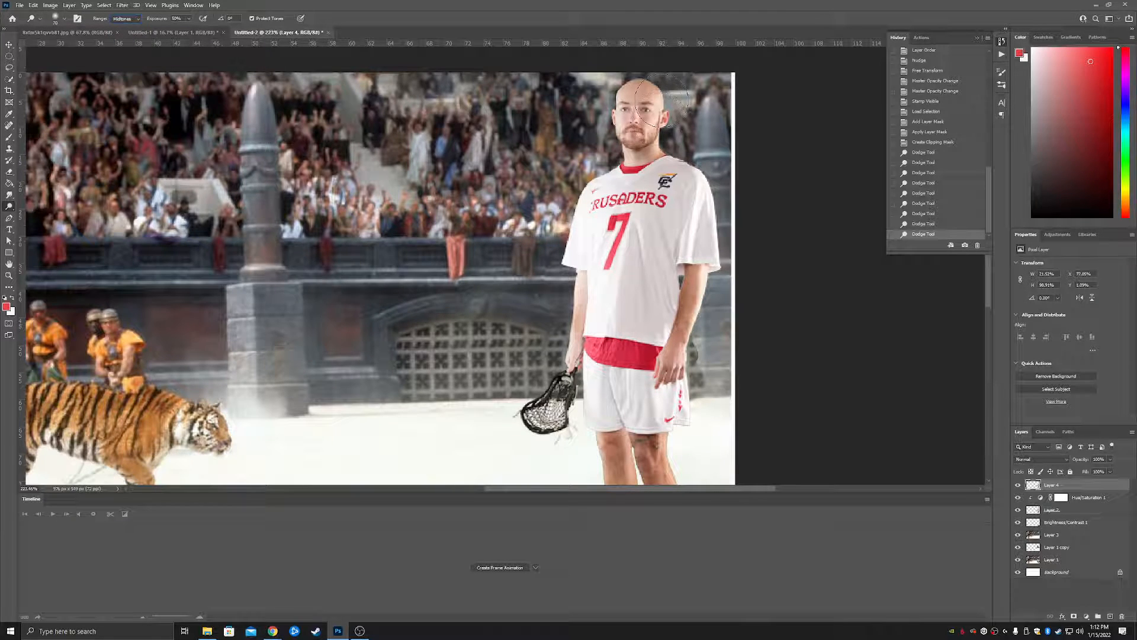
mouse_move(687, 293)
left_mouse_down()
mouse_move(666, 391)
mouse_move(628, 427)
mouse_move(662, 350)
mouse_move(678, 429)
mouse_move(660, 461)
left_mouse_up()
scroll(662, 351, "down", 4)
scroll(744, 407, "down", 1)
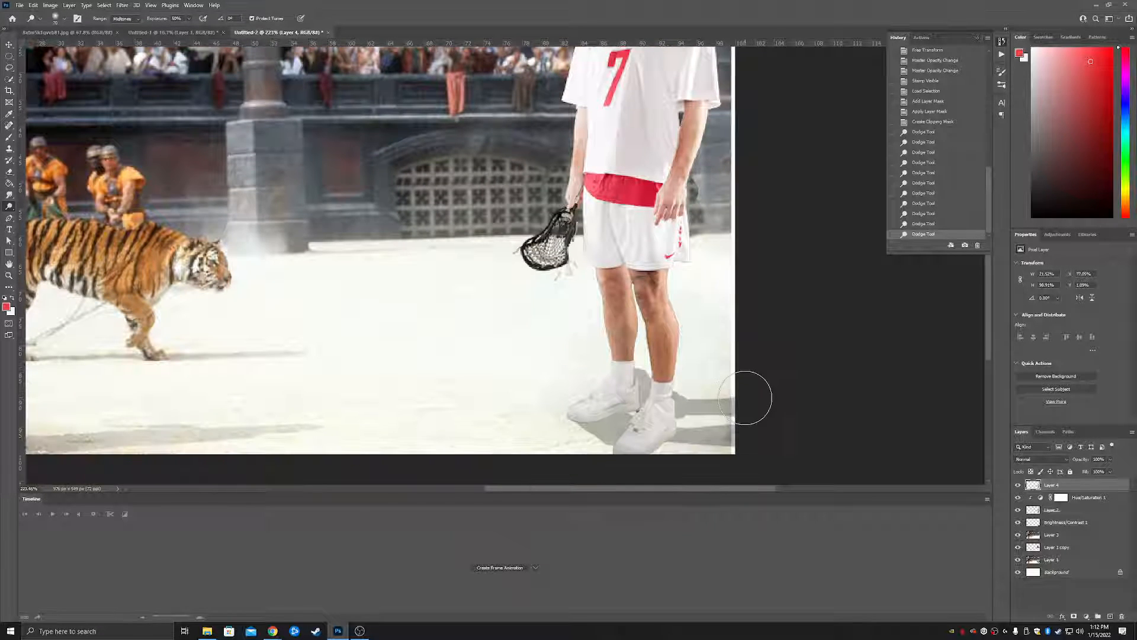
scroll(745, 398, "down", 2)
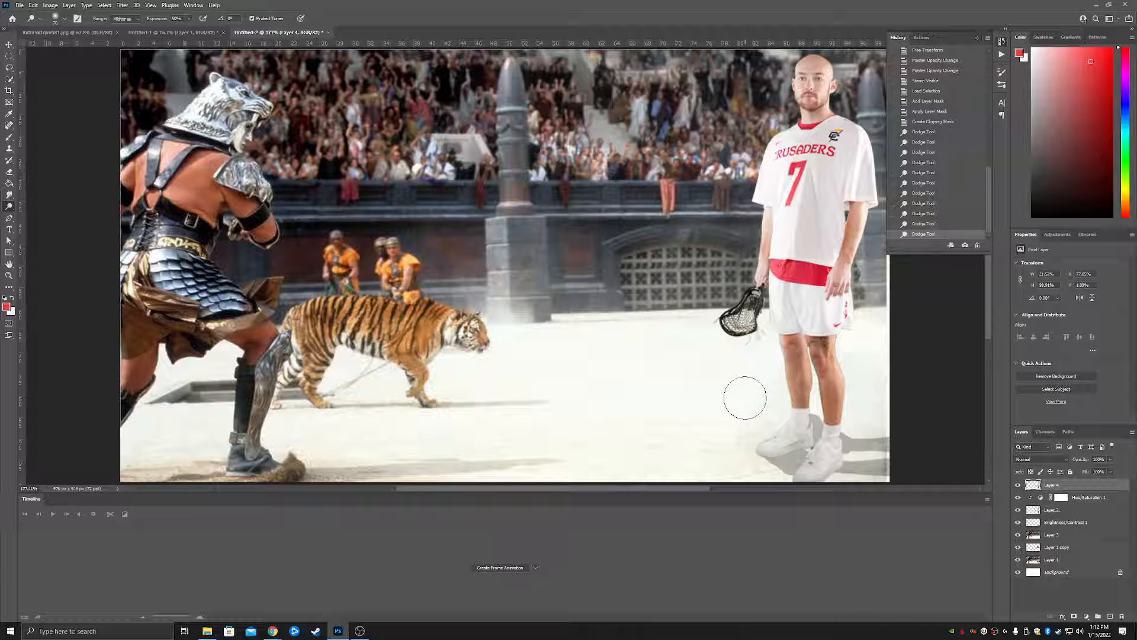
key("ctrl+minus")
key("ctrl+plus")
key("ctrl+minus")
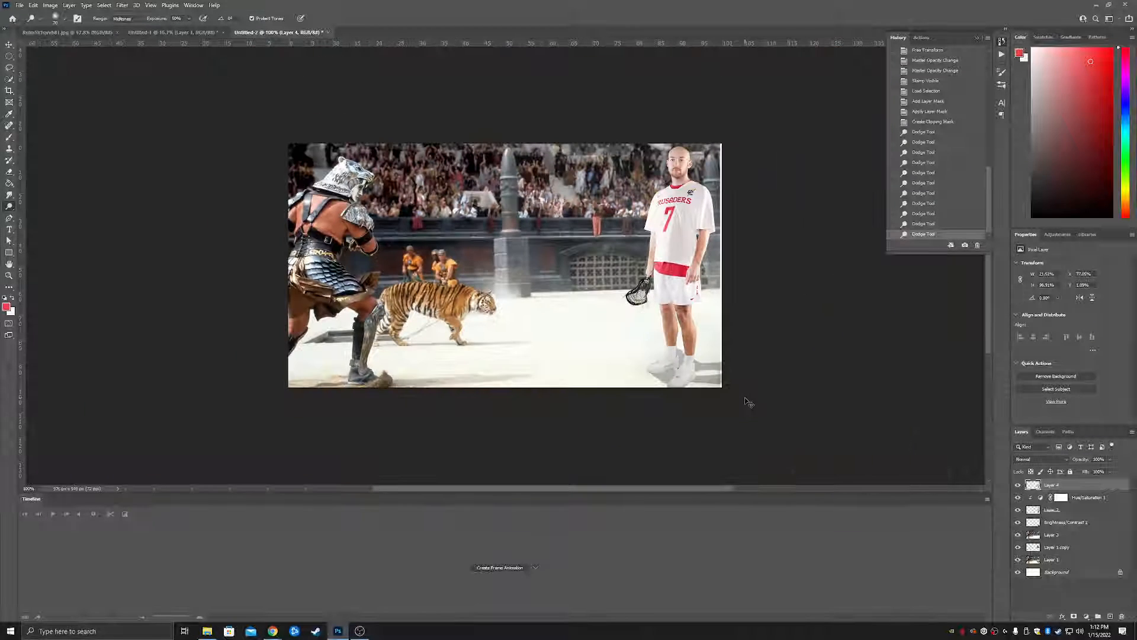
key("ctrl+minus")
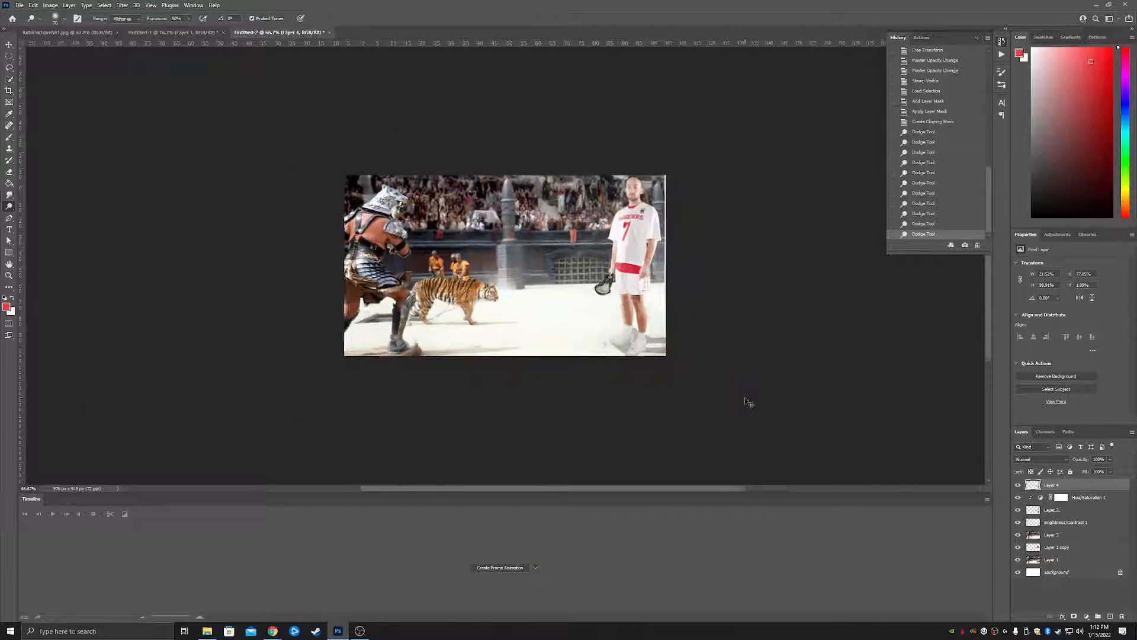
key("ctrl+plus")
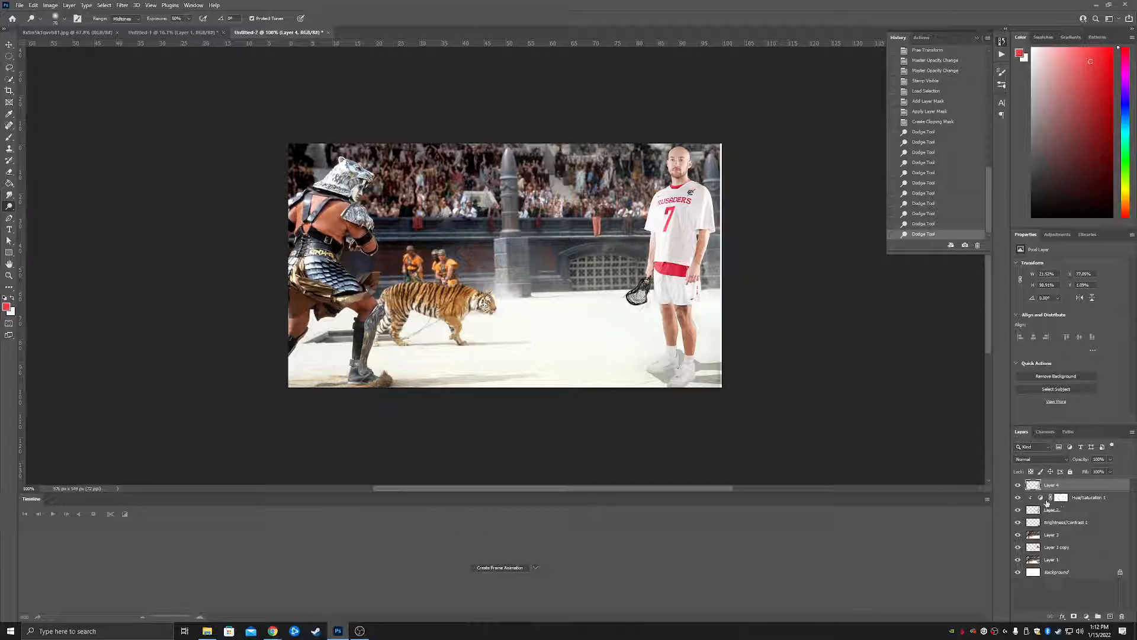
- Stamp all visible layers into a new top layer, copy the whole canvas, and clear the selection
left_click(8, 46)
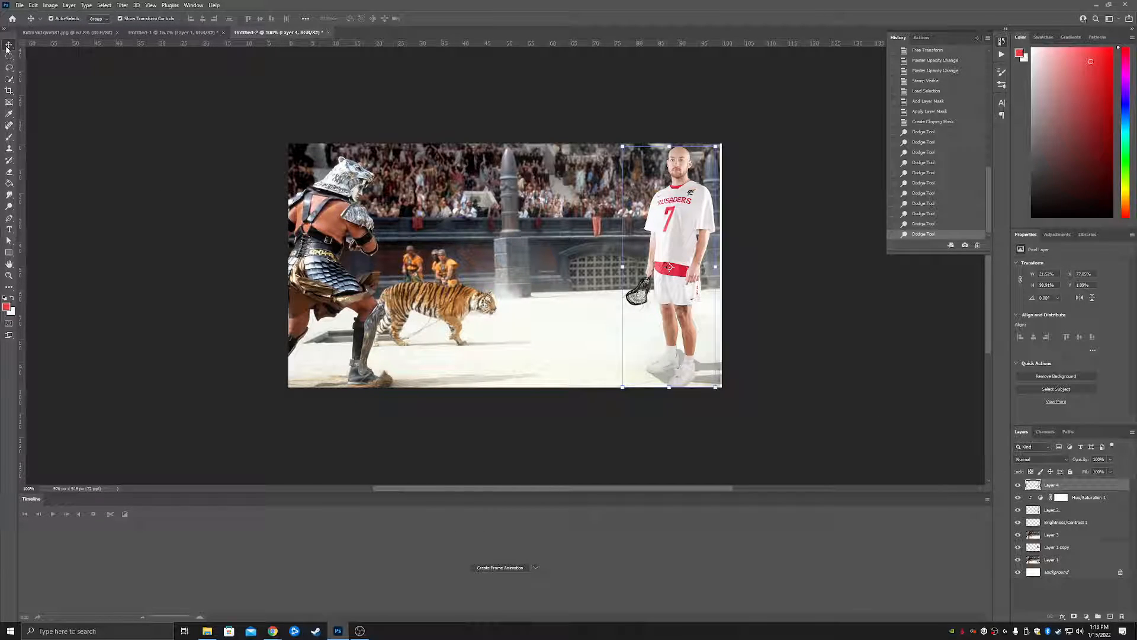
left_click(866, 316)
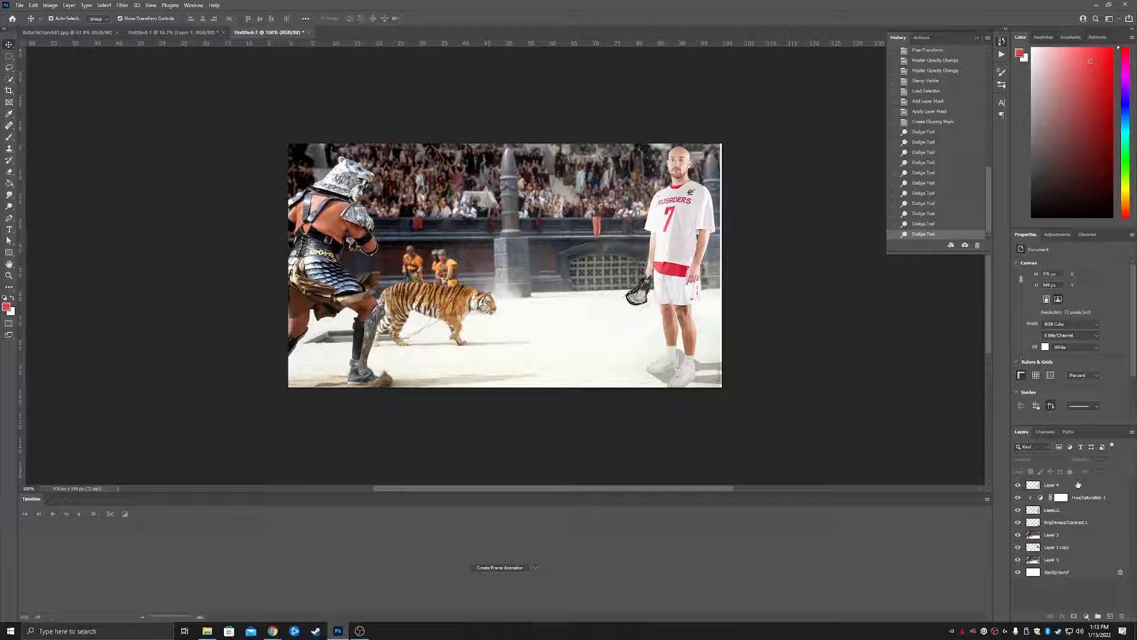
key("ctrl+shift+alt+e")
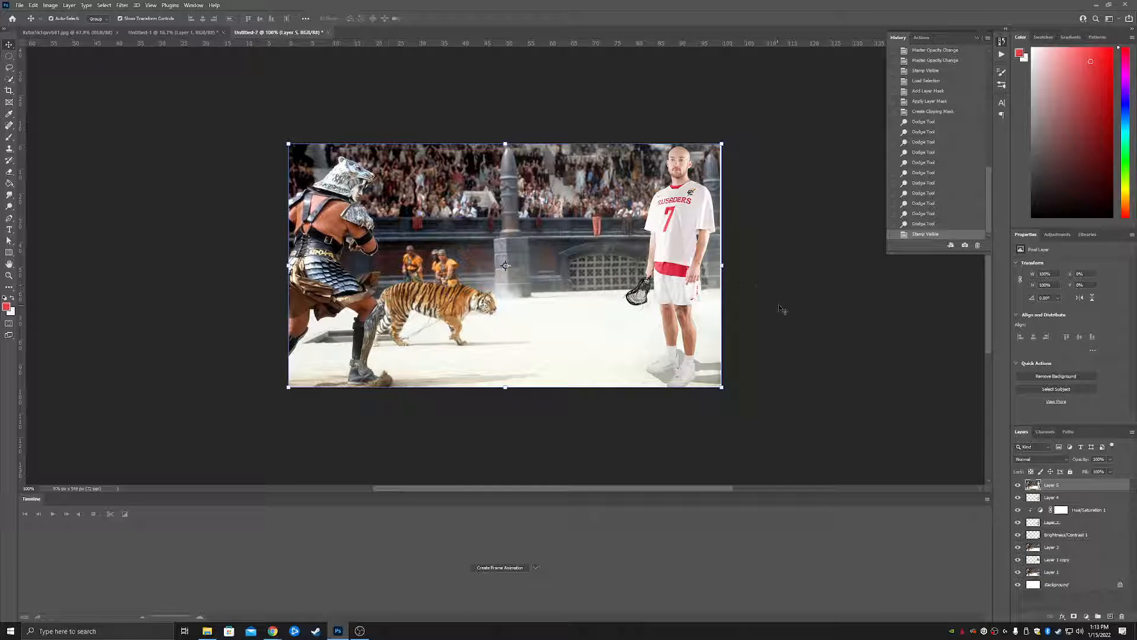
key("ctrl+a")
key("ctrl+d")
- Switch to the open Imgur post in Chrome and upload the copied composite by pasting it into the post
mouse_move(272, 630)
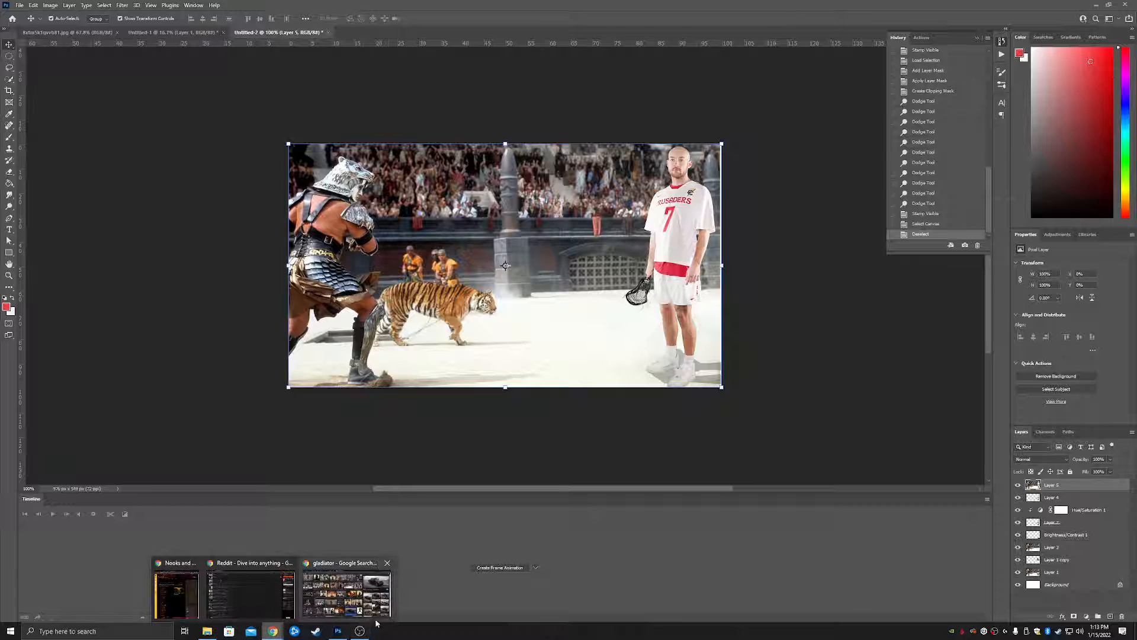
left_click(362, 613)
left_click(288, 9)
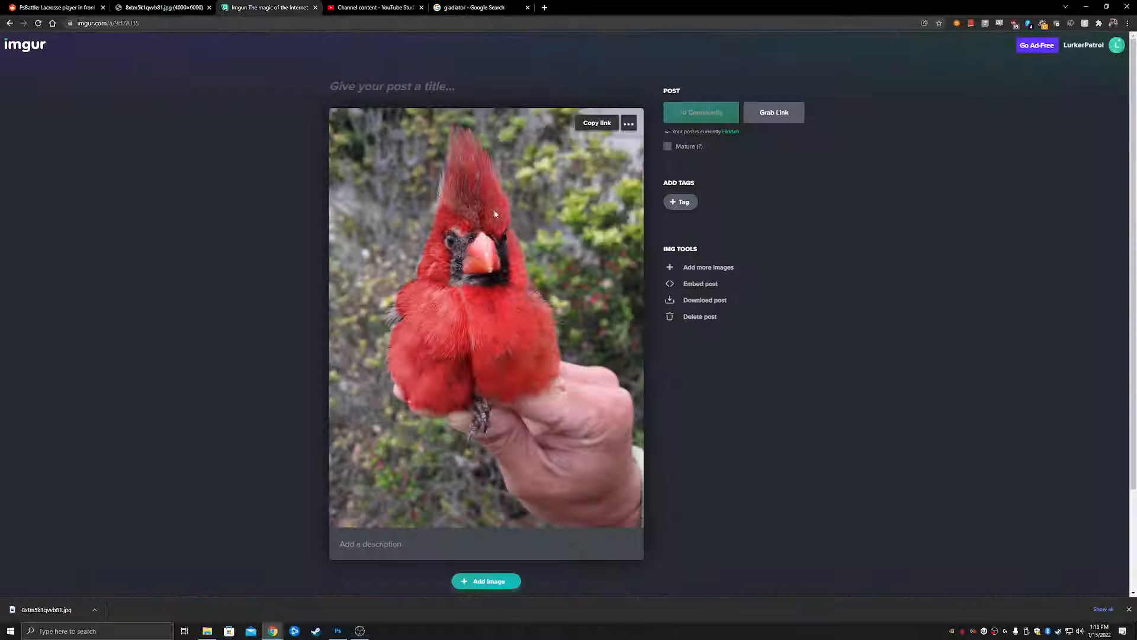
key("ctrl+v")
scroll(759, 357, "up", 5)
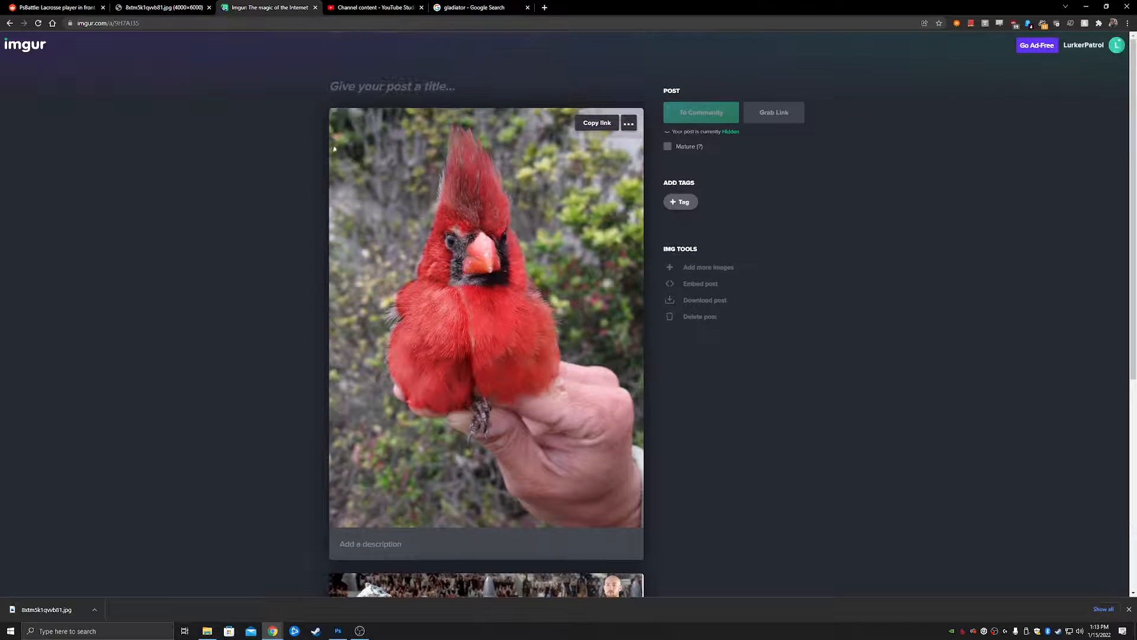
scroll(334, 150, "down", 6)
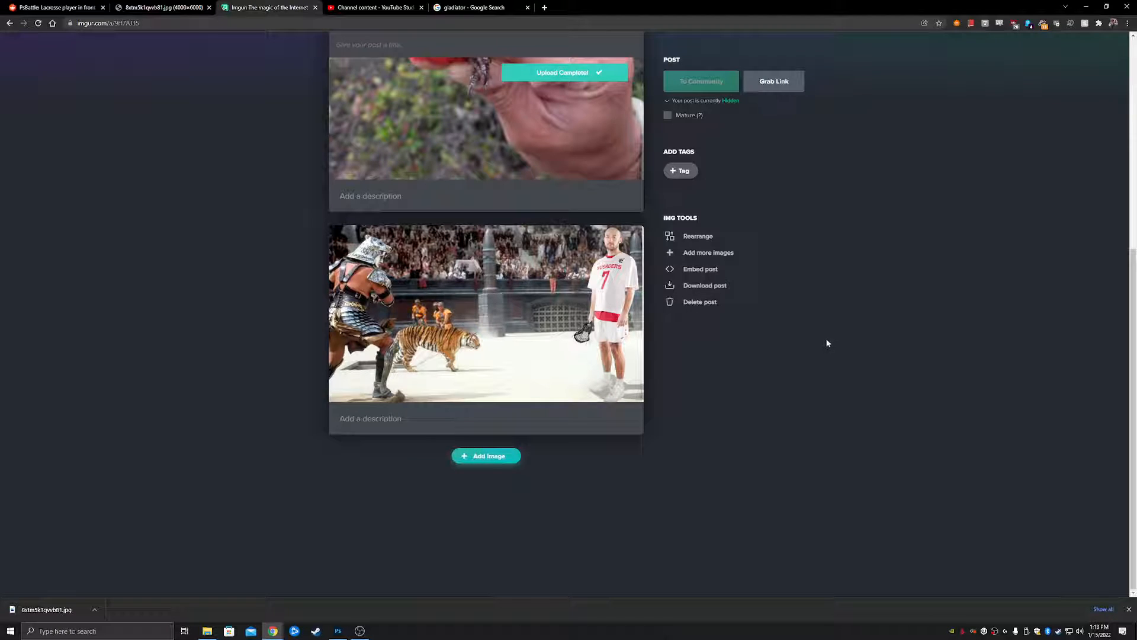
right_click(551, 328)
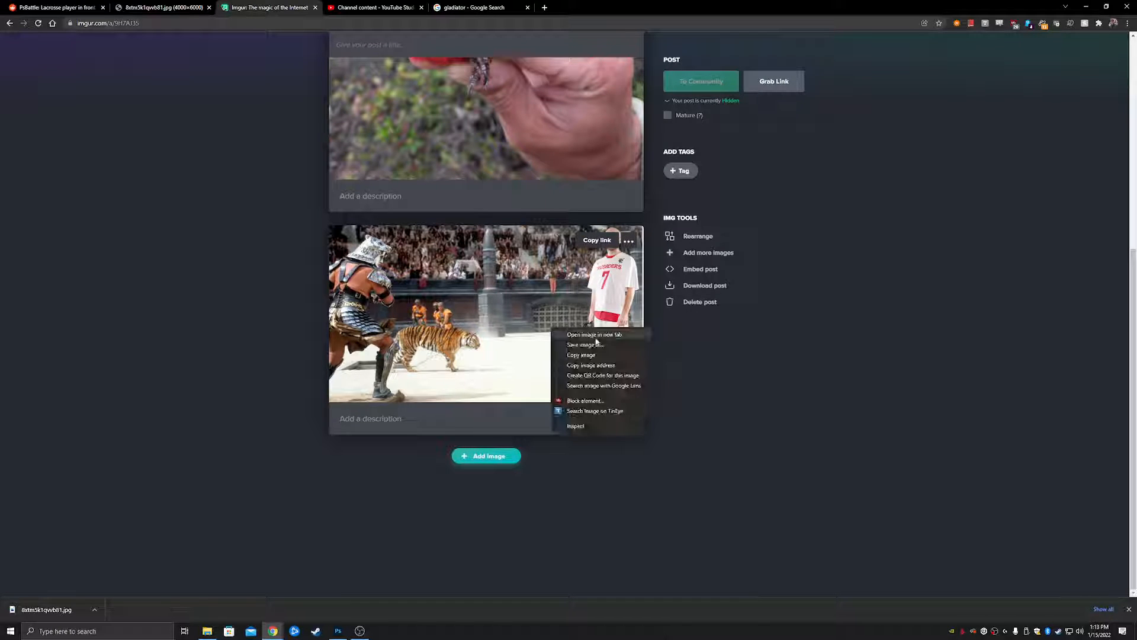
left_click(580, 355)
left_click(56, 7)
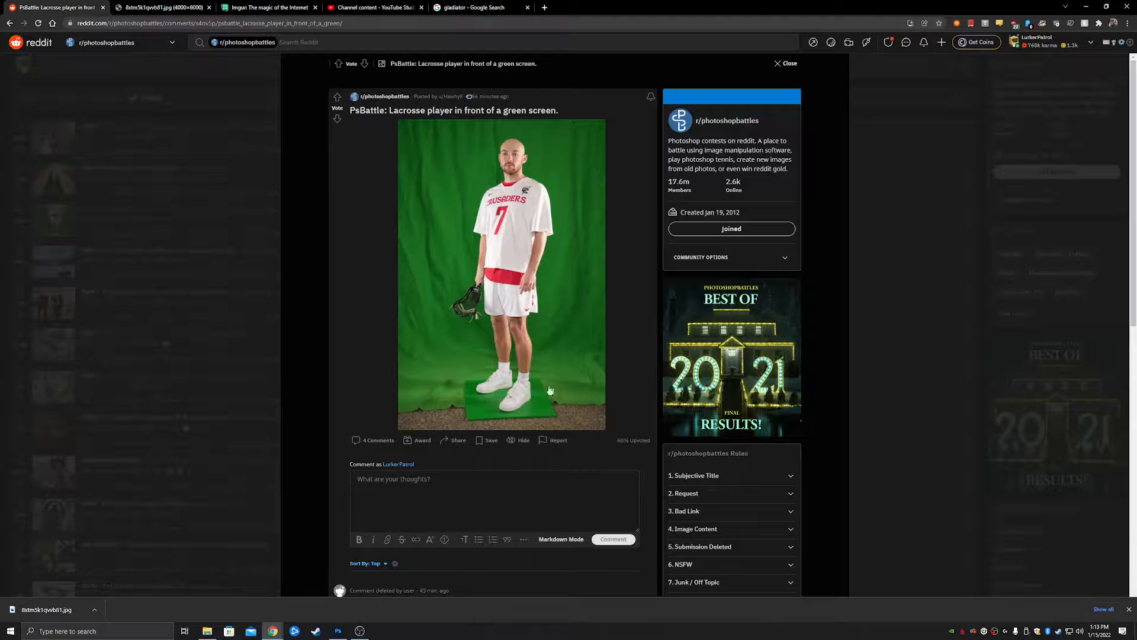
scroll(551, 391, "down", 4)
scroll(510, 296, "up", 3)
left_click(572, 422)
scroll(573, 424, "up", 1)
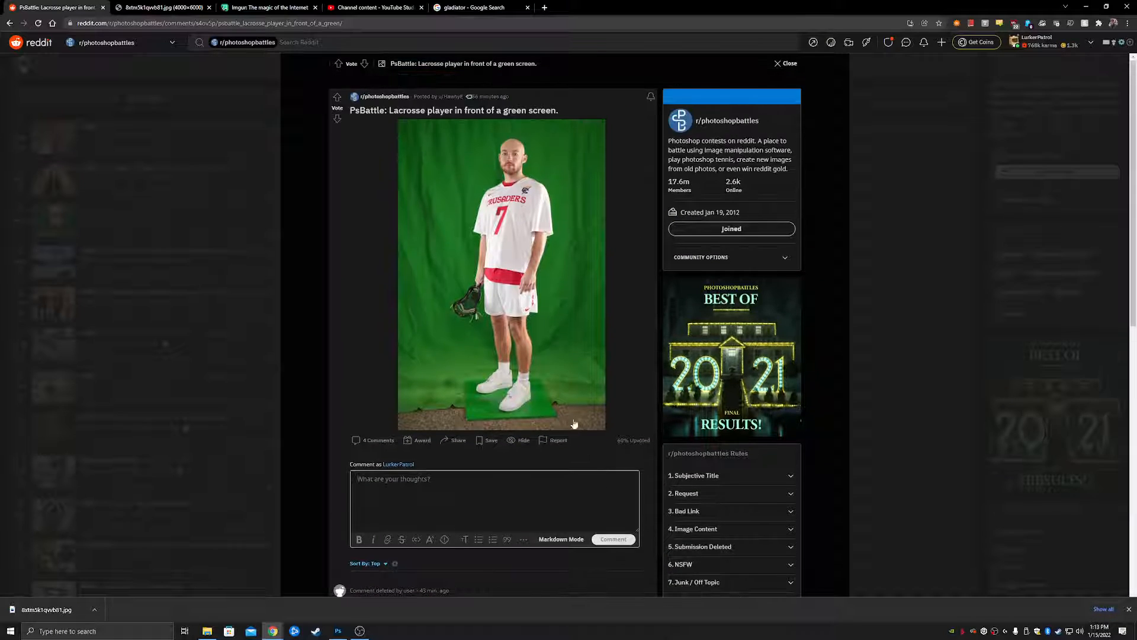
scroll(574, 424, "down", 2)
left_click(359, 345)
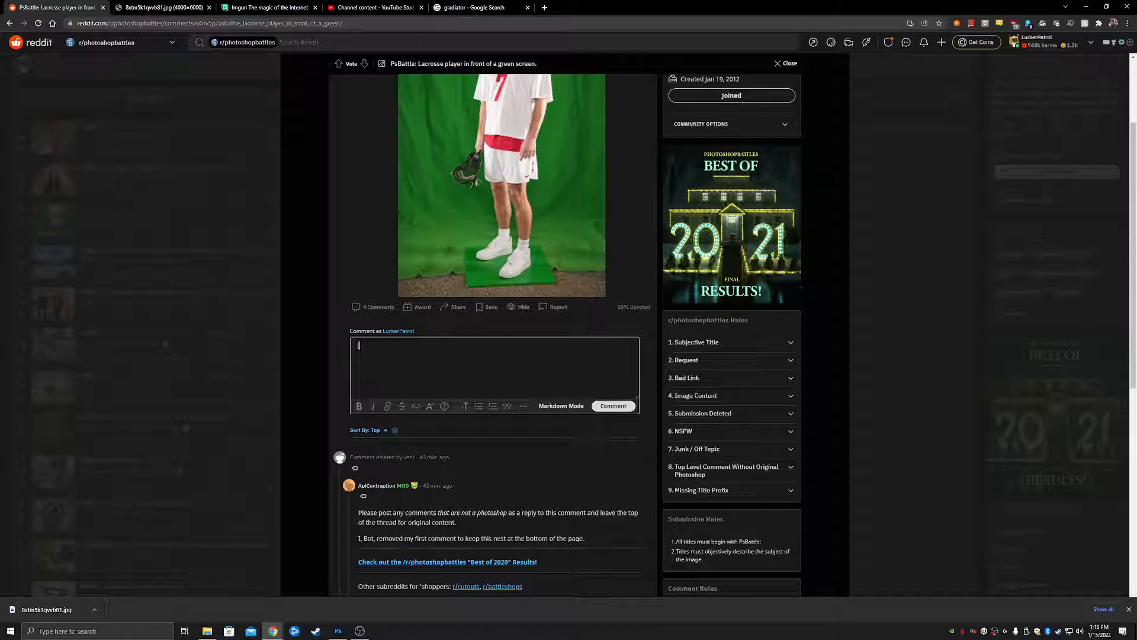
left_click(387, 406)
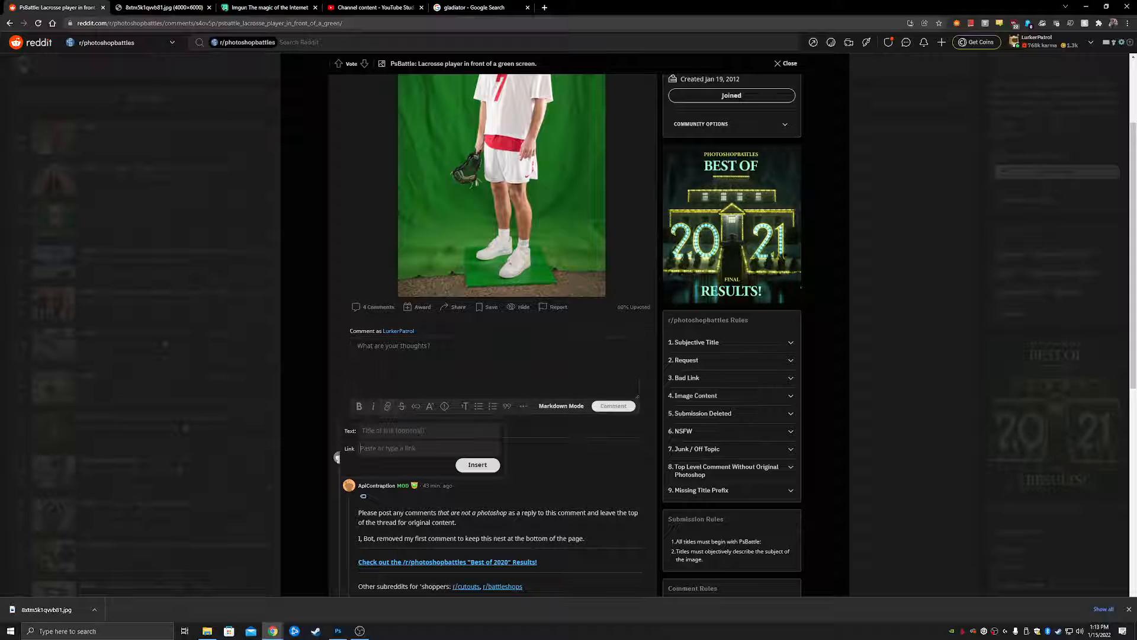
- Copy the image address of the uploaded composite from the Imgur post and return to the PsBattle thread on Reddit
left_click(264, 7)
right_click(500, 285)
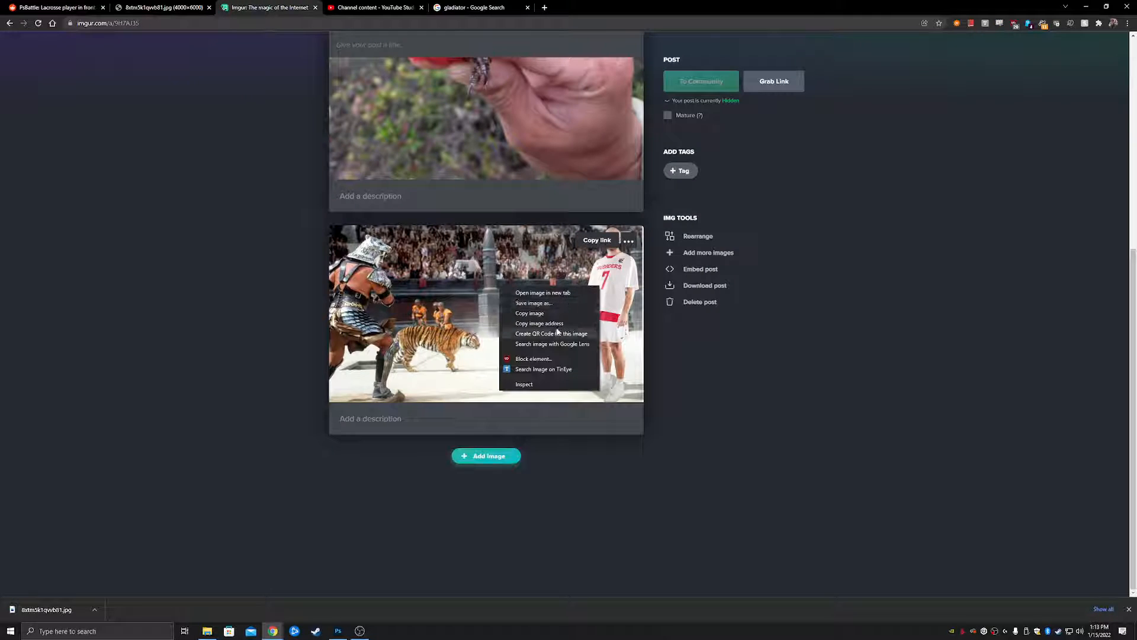
left_click(555, 323)
left_click(56, 7)
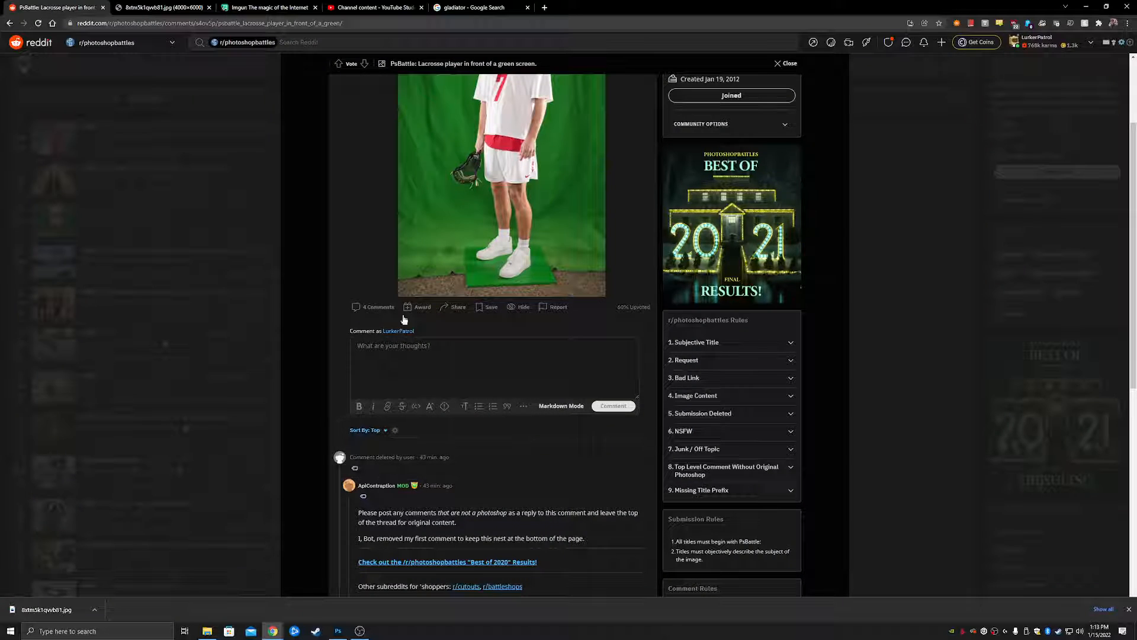
- Start a link in the thread's new comment and paste the copied Imgur image address as its target
left_click(419, 359)
scroll(513, 368, "down", 4)
scroll(477, 317, "up", 3)
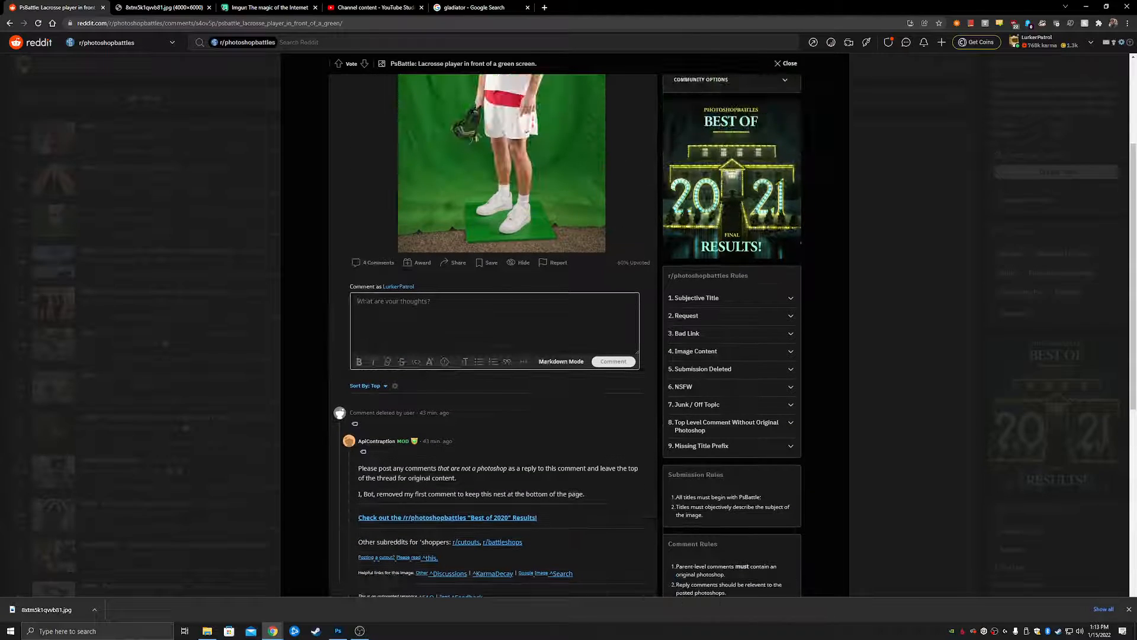
scroll(338, 540, "up", 3)
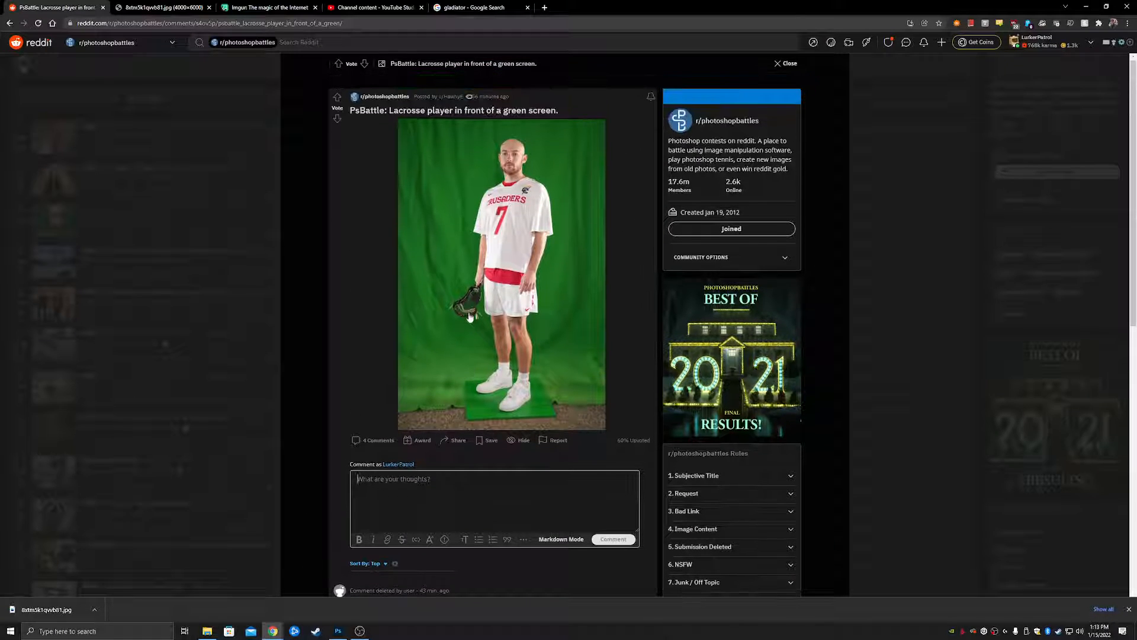
scroll(463, 307, "down", 3)
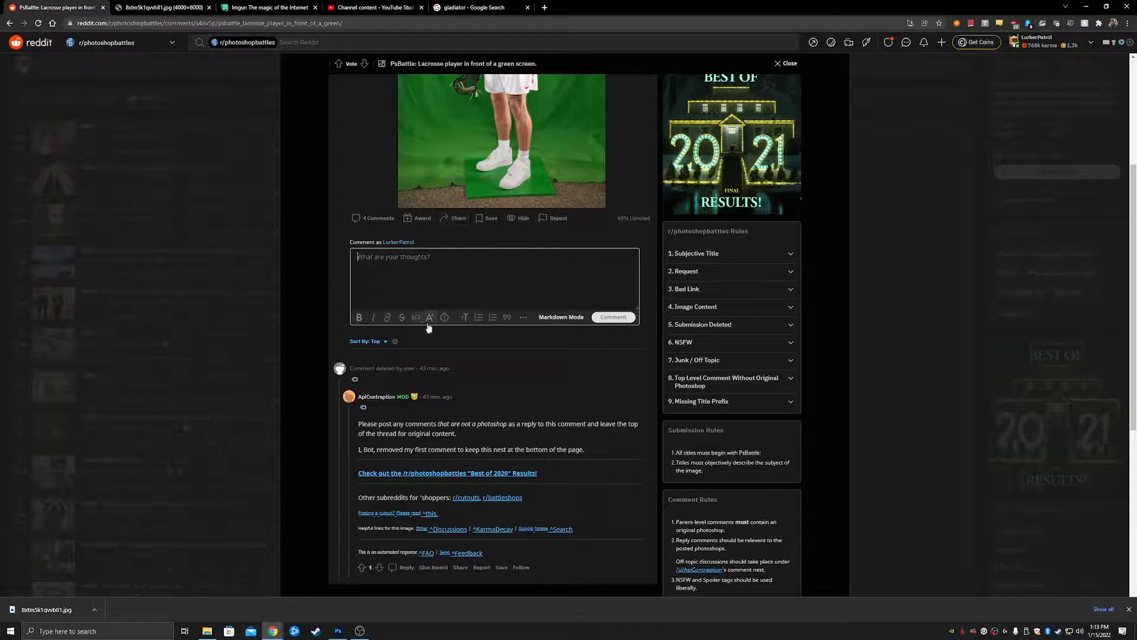
left_click(388, 317)
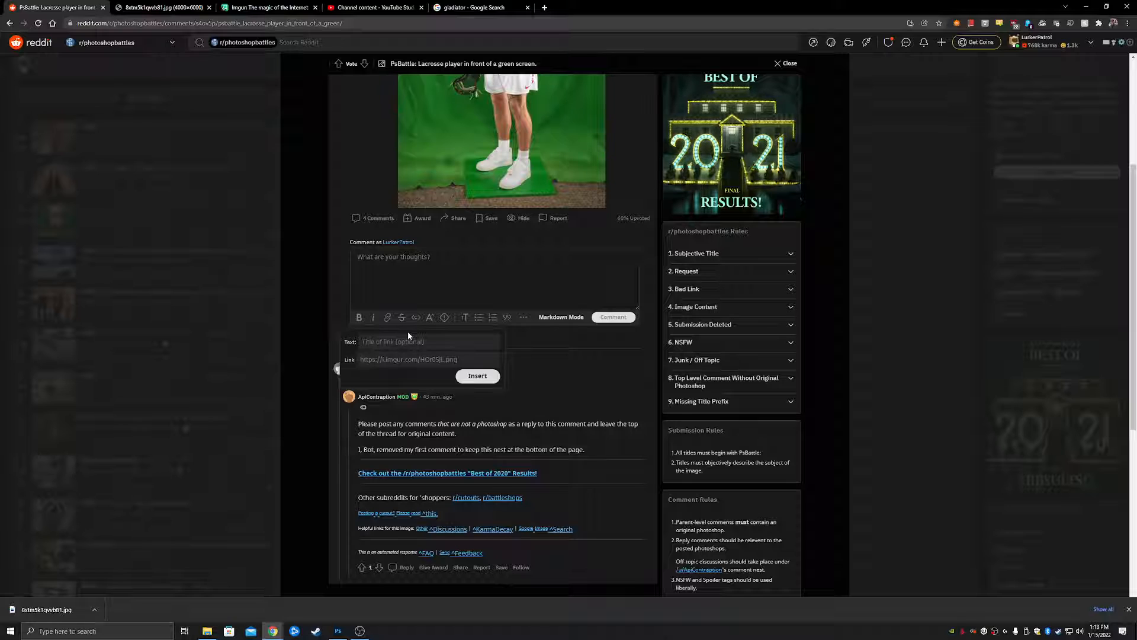
type("Uhhh")
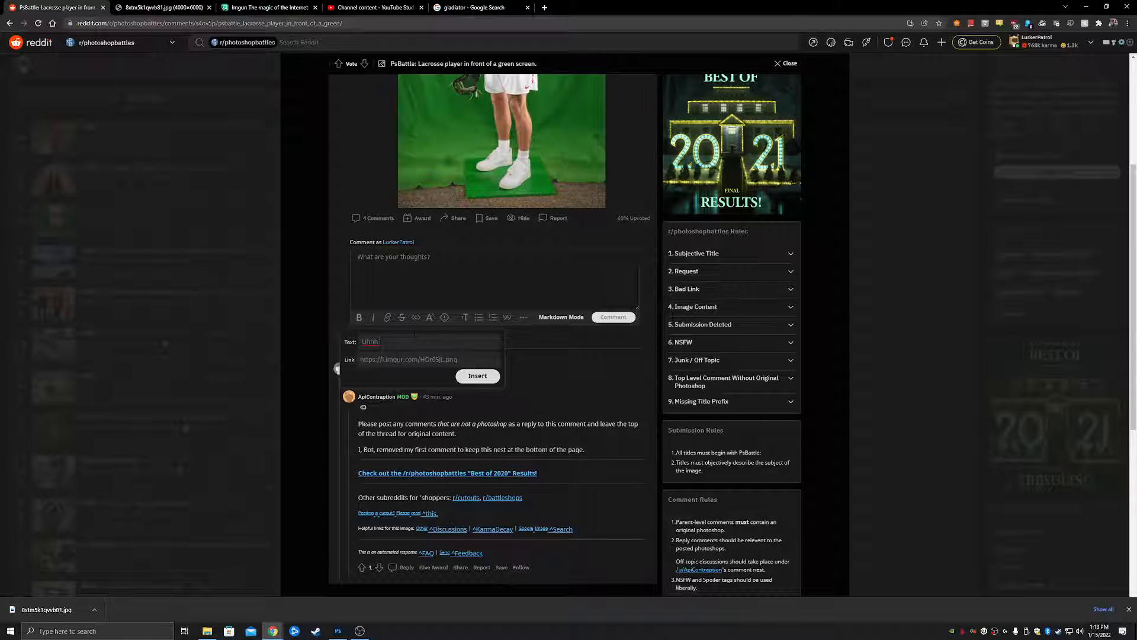
type(" can someone h")
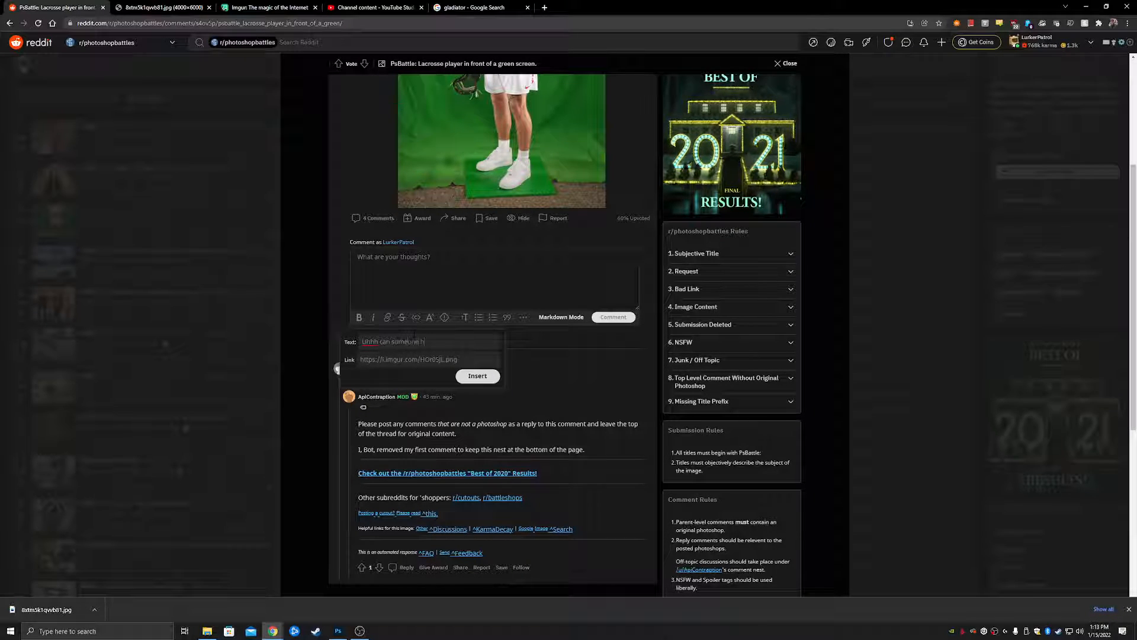
type("elp")
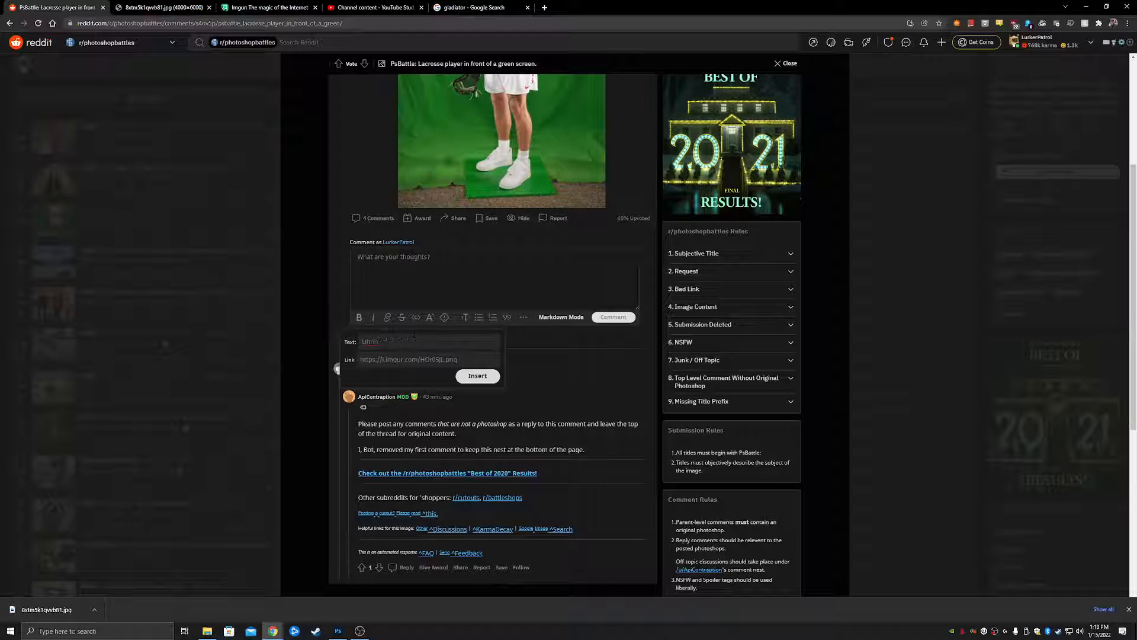
key("BackSpace")
key("BackSpace")
key("BackSpace")
key("BackSpace")
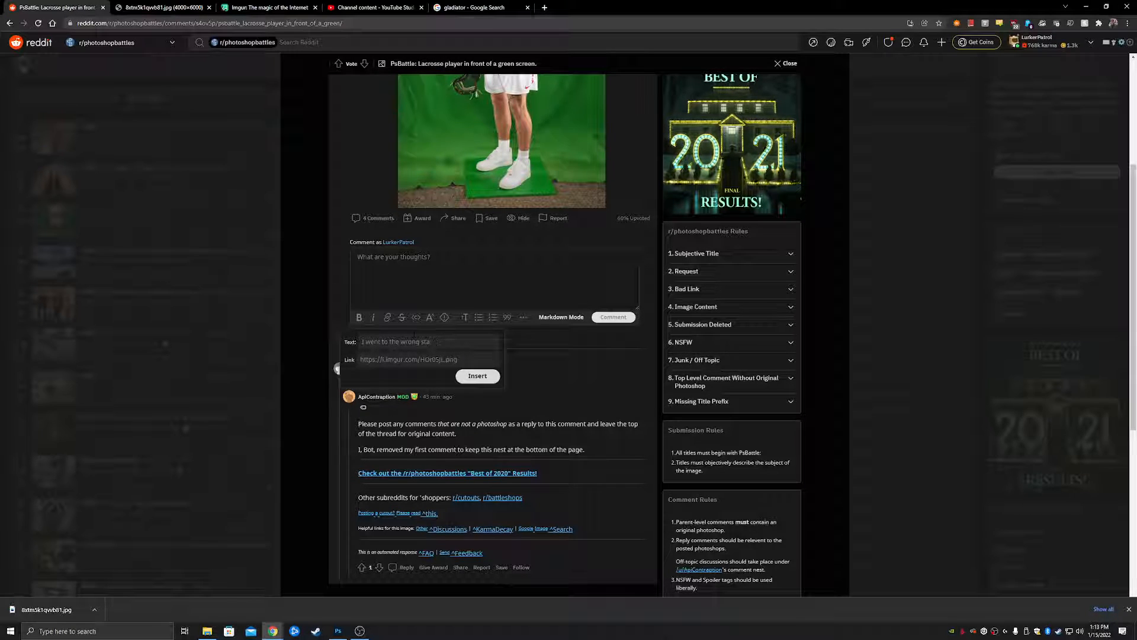
- Insert the link with the text "I went to the wrong stadium" and post the comment
left_click(473, 376)
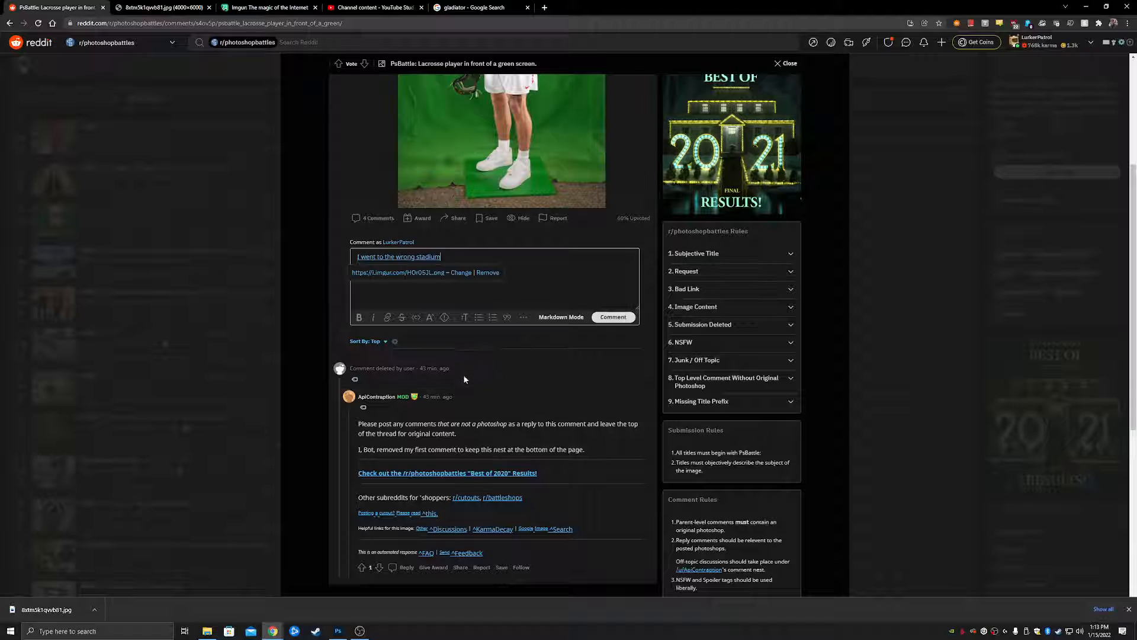
left_click(613, 317)
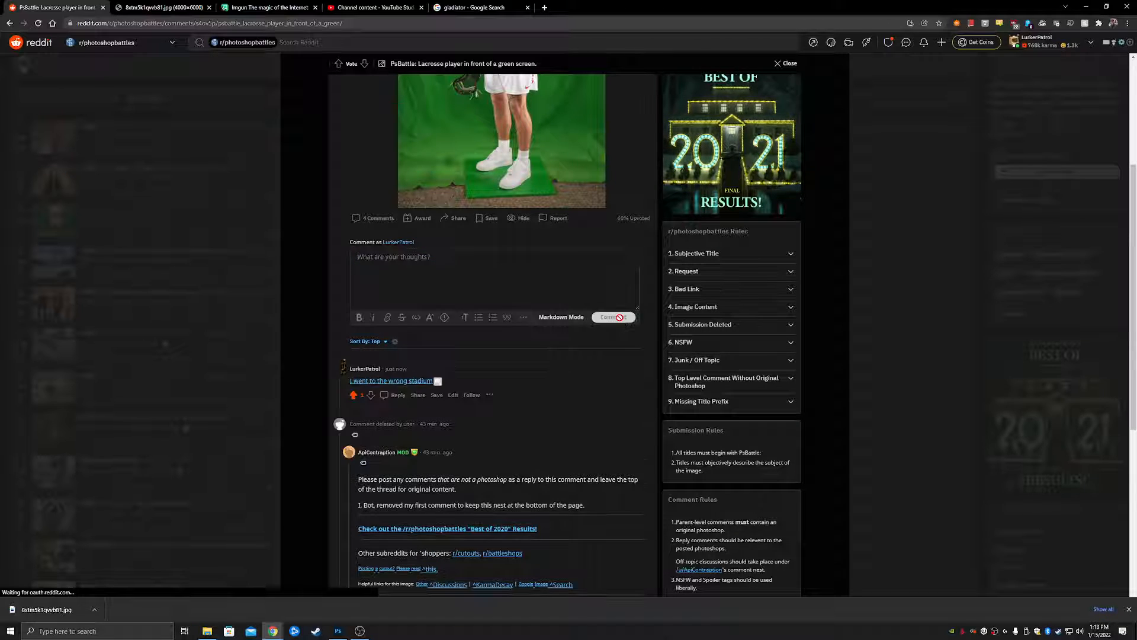
- Expand the image preview under the posted comment to check the linked composite, and collapse it again
left_click(437, 381)
scroll(441, 373, "down", 4)
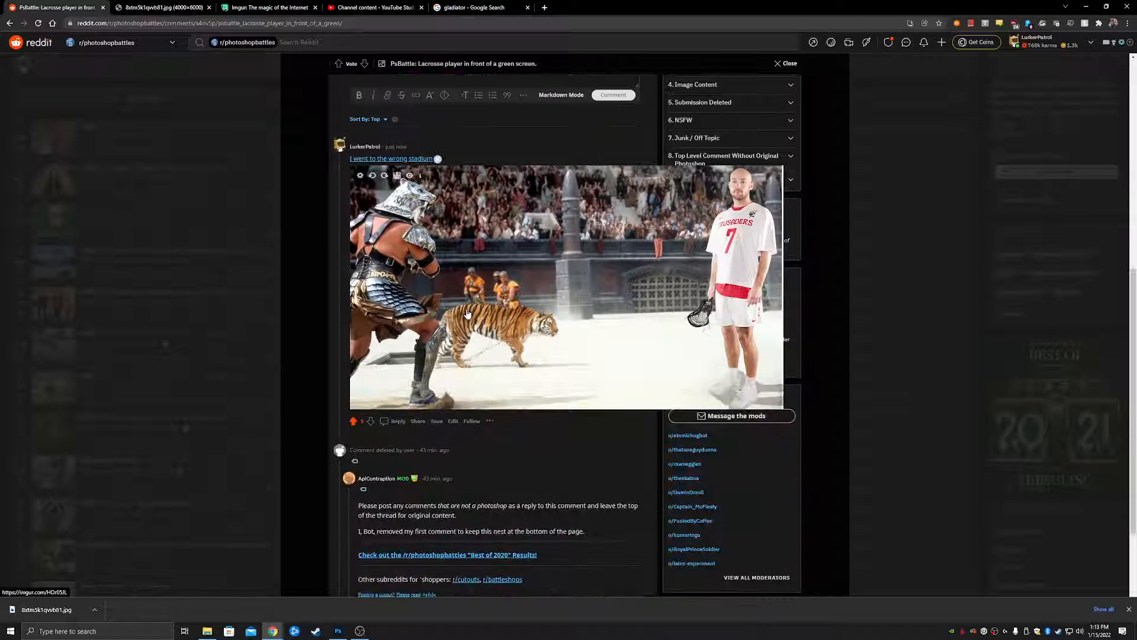
scroll(466, 312, "up", 3)
scroll(467, 312, "down", 3)
scroll(470, 308, "up", 2)
left_click(437, 292)
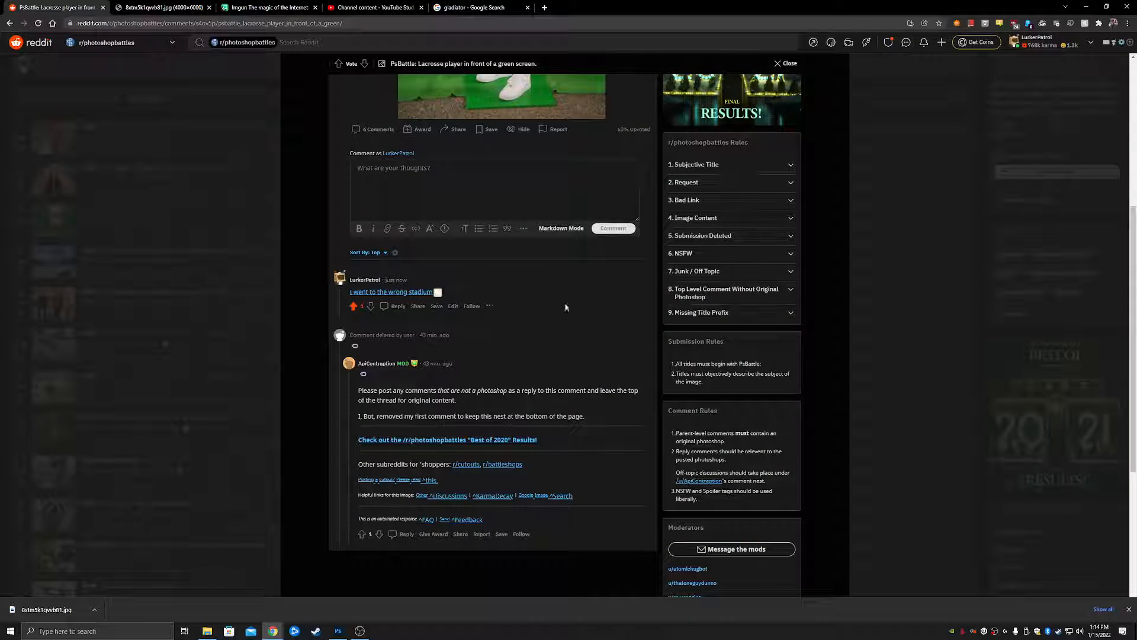
scroll(565, 307, "up", 5)
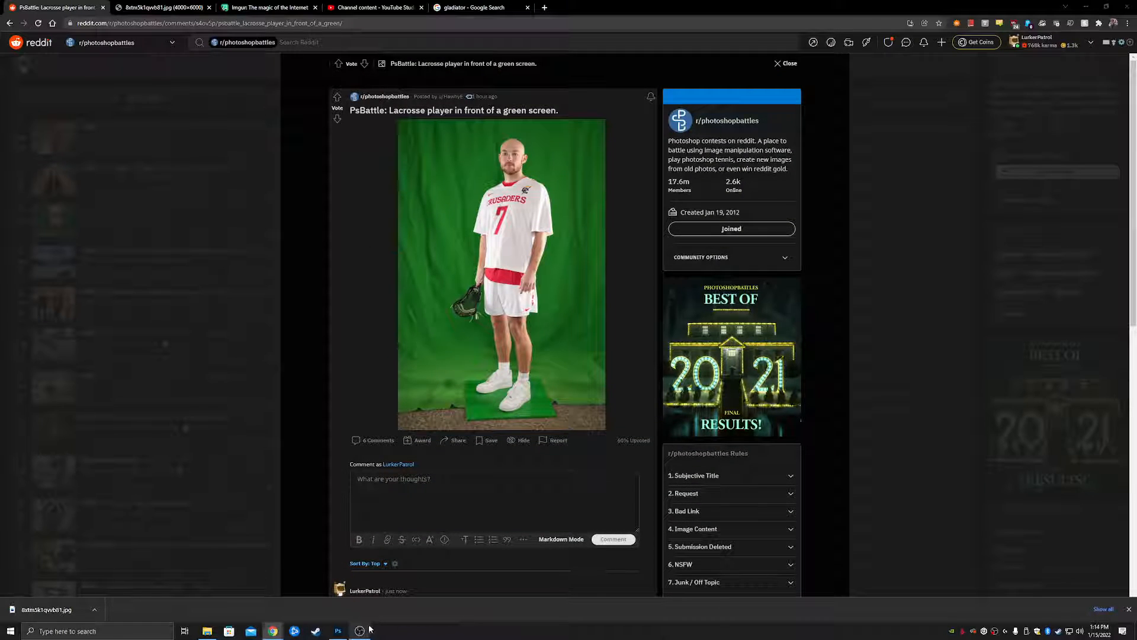